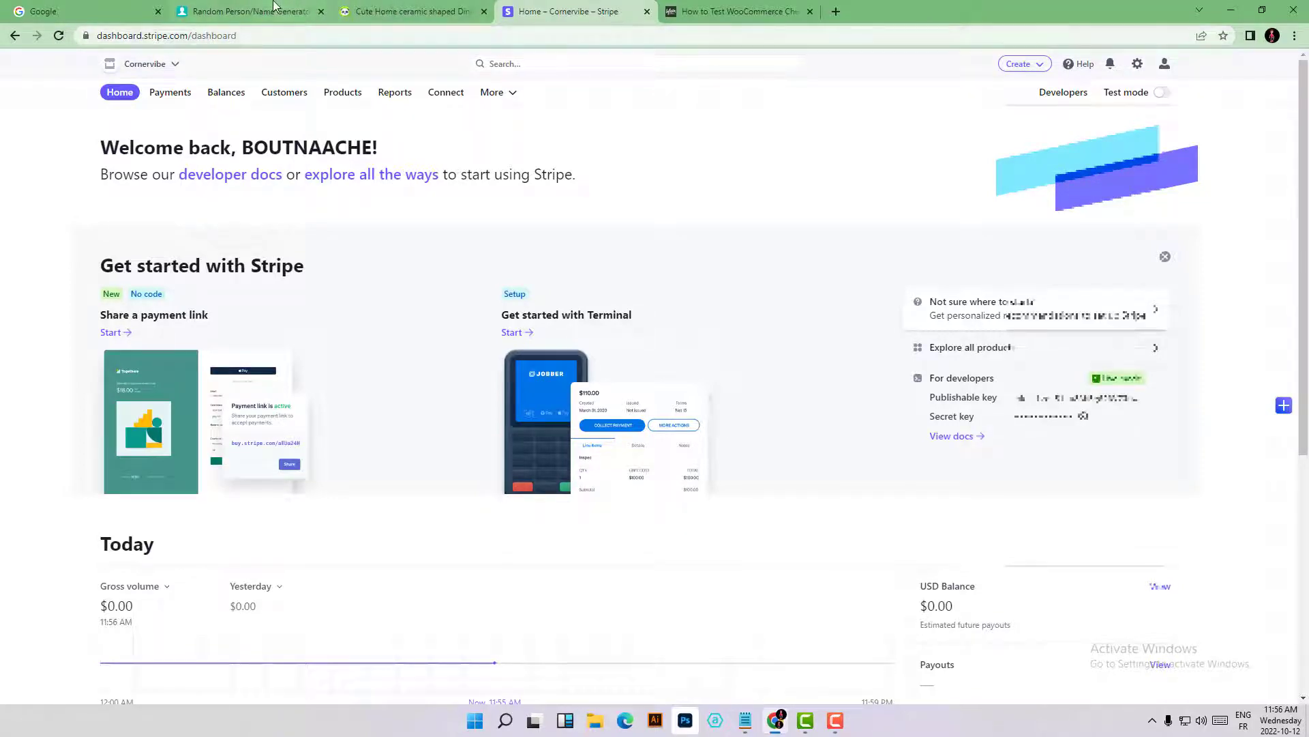
Step: Glance over the ceramic dinner plate product page, then return to the Stripe dashboard
{"action": "left_click", "coordinate": [398, 11]}
{"action": "scroll", "coordinate": [386, 293], "scroll_direction": "down", "scroll_amount": 5}
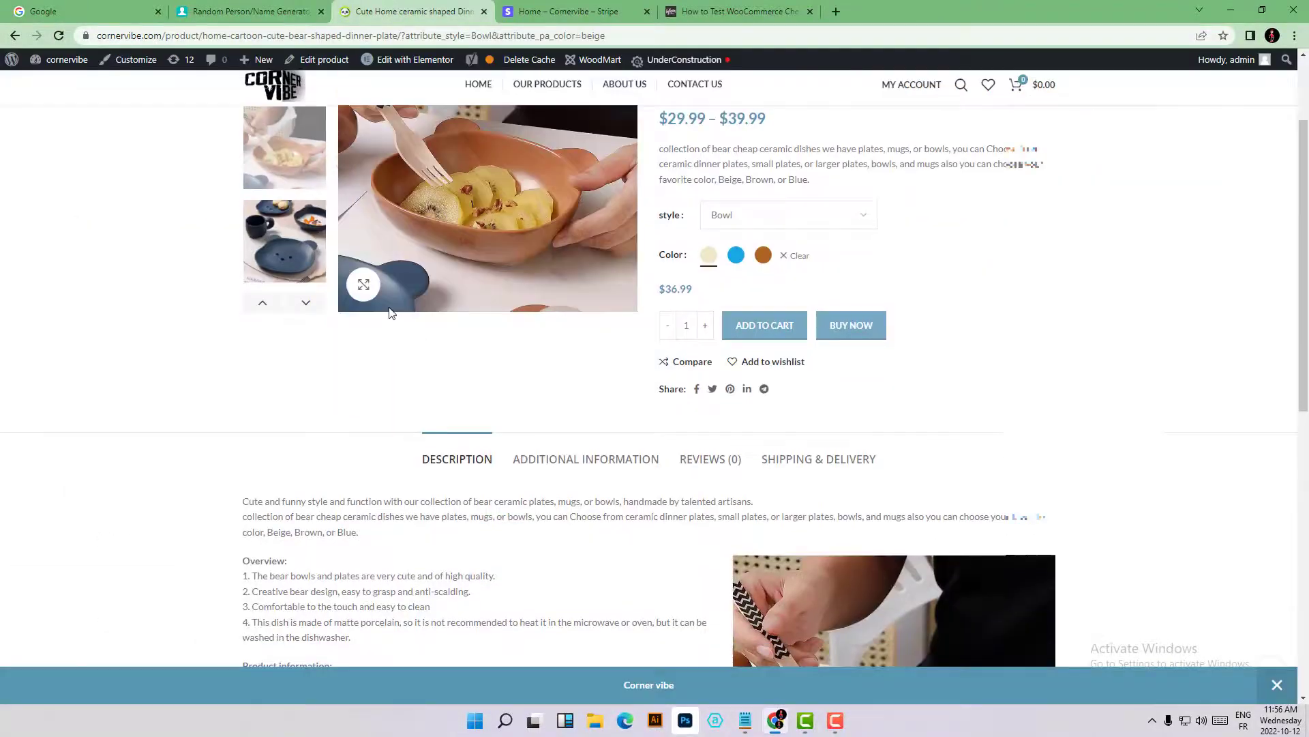
{"action": "scroll", "coordinate": [407, 383], "scroll_direction": "up", "scroll_amount": 5}
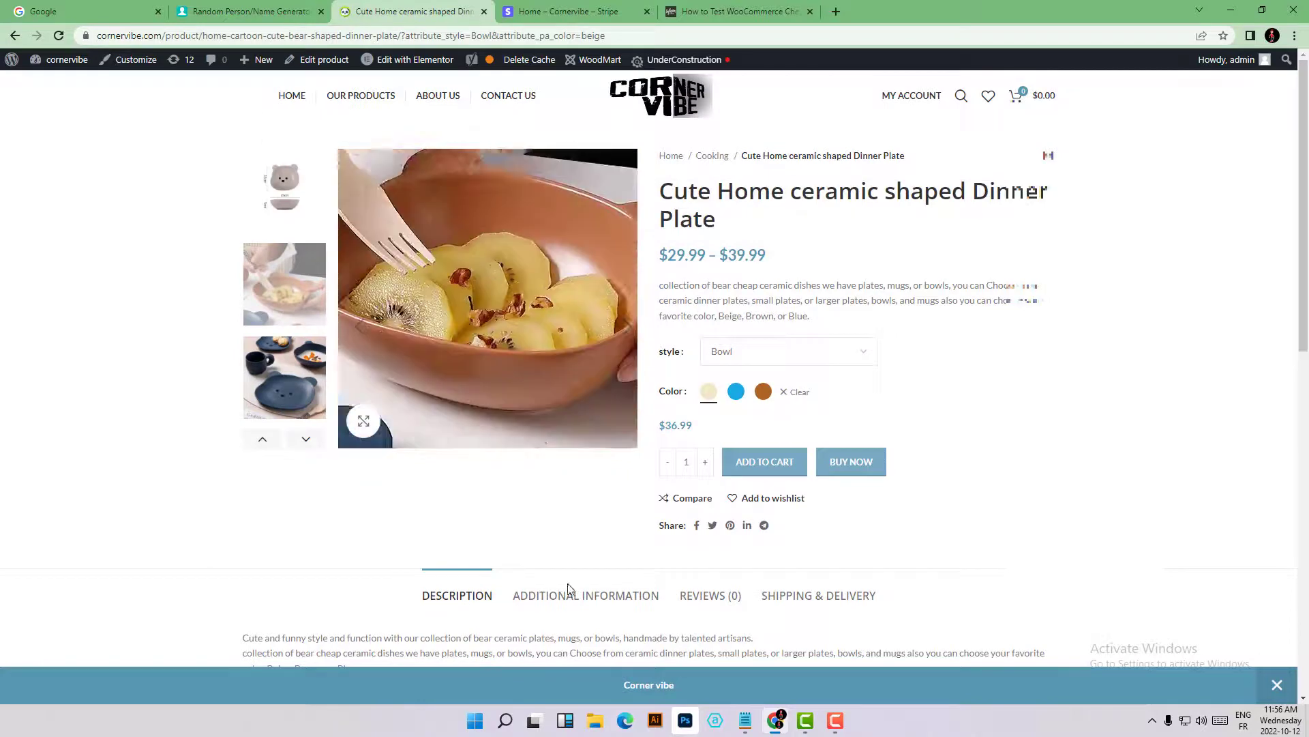
{"action": "left_click", "coordinate": [537, 10]}
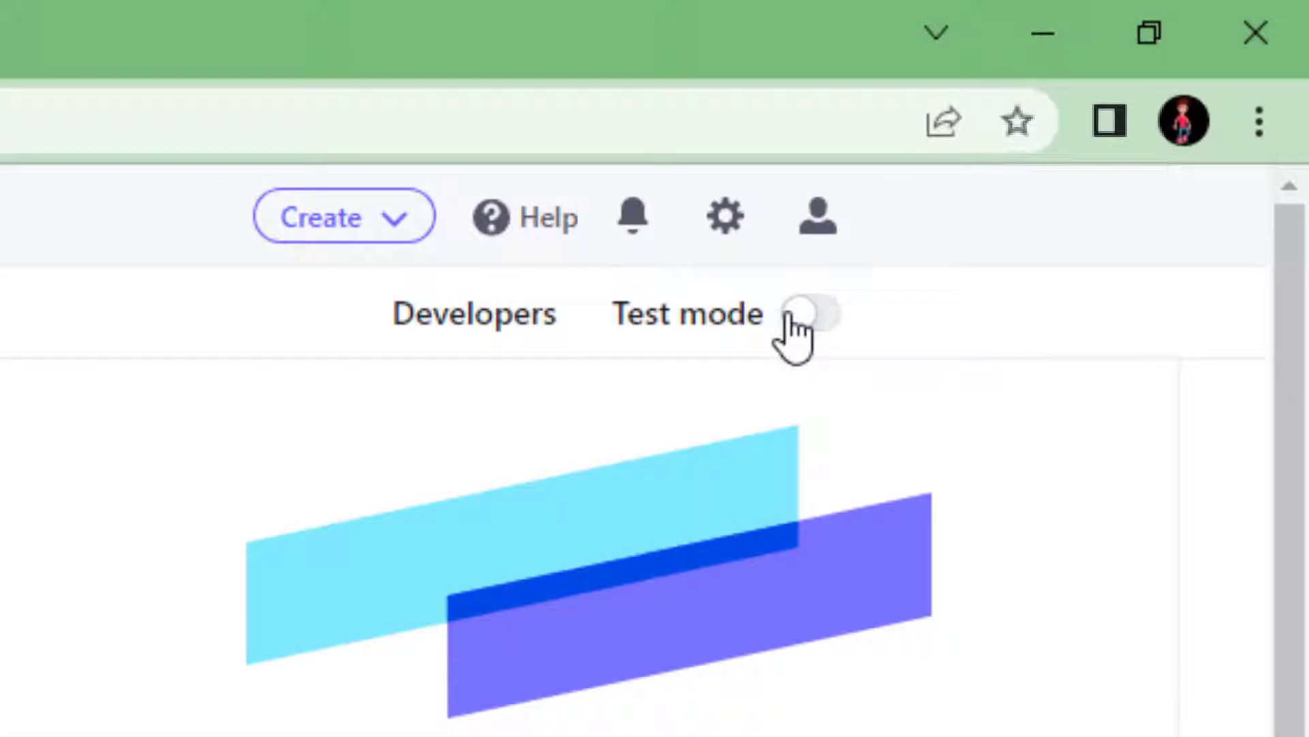
Step: Switch Stripe into test mode, review the test dashboard, then go back to the dinner plate page
{"action": "left_click", "coordinate": [822, 315]}
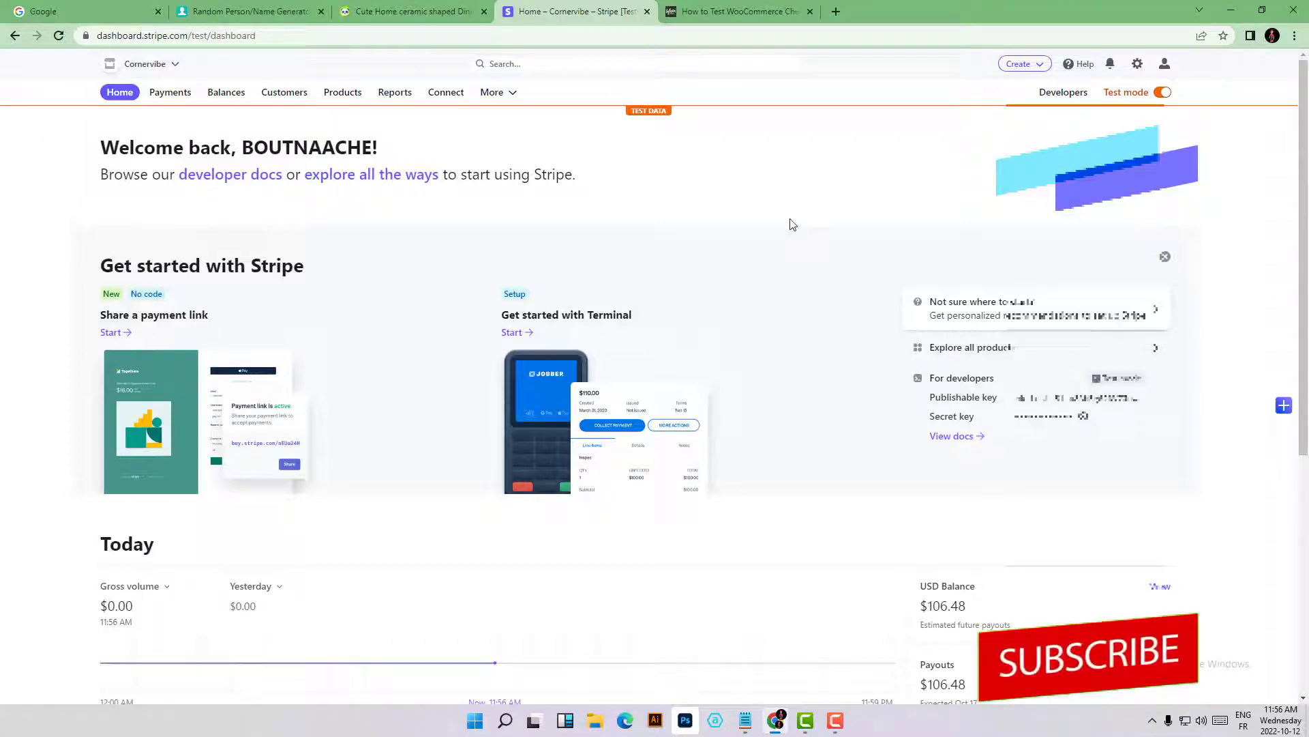
{"action": "scroll", "coordinate": [756, 224], "scroll_direction": "down", "scroll_amount": 6}
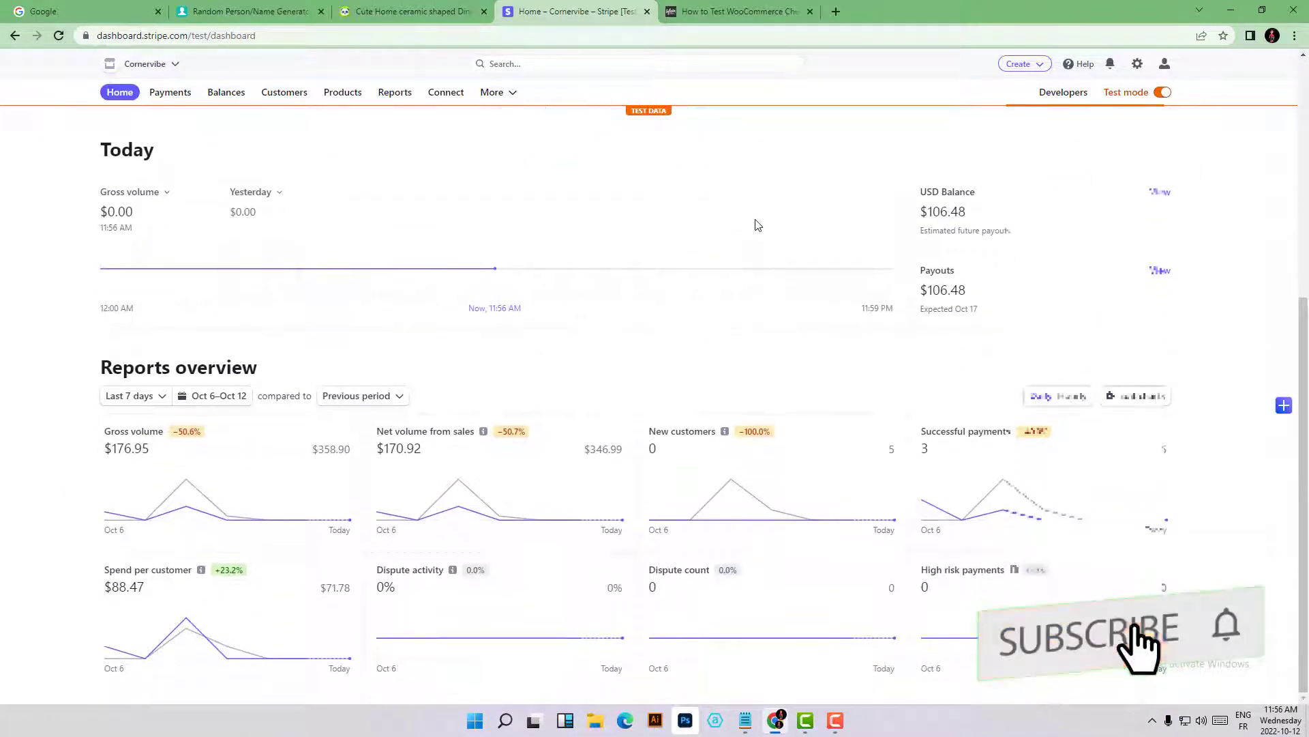
{"action": "scroll", "coordinate": [286, 423], "scroll_direction": "up", "scroll_amount": 1}
{"action": "scroll", "coordinate": [164, 539], "scroll_direction": "down", "scroll_amount": 1}
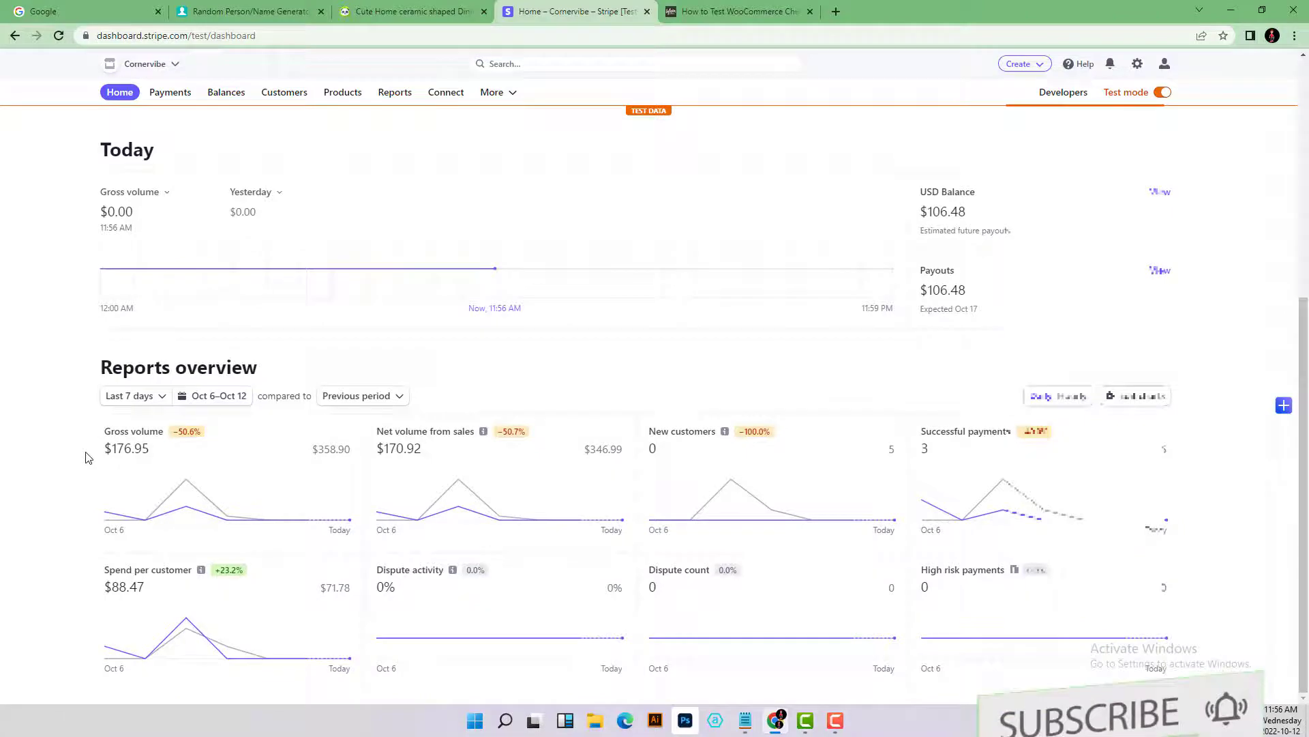
{"action": "scroll", "coordinate": [613, 307], "scroll_direction": "up", "scroll_amount": 6}
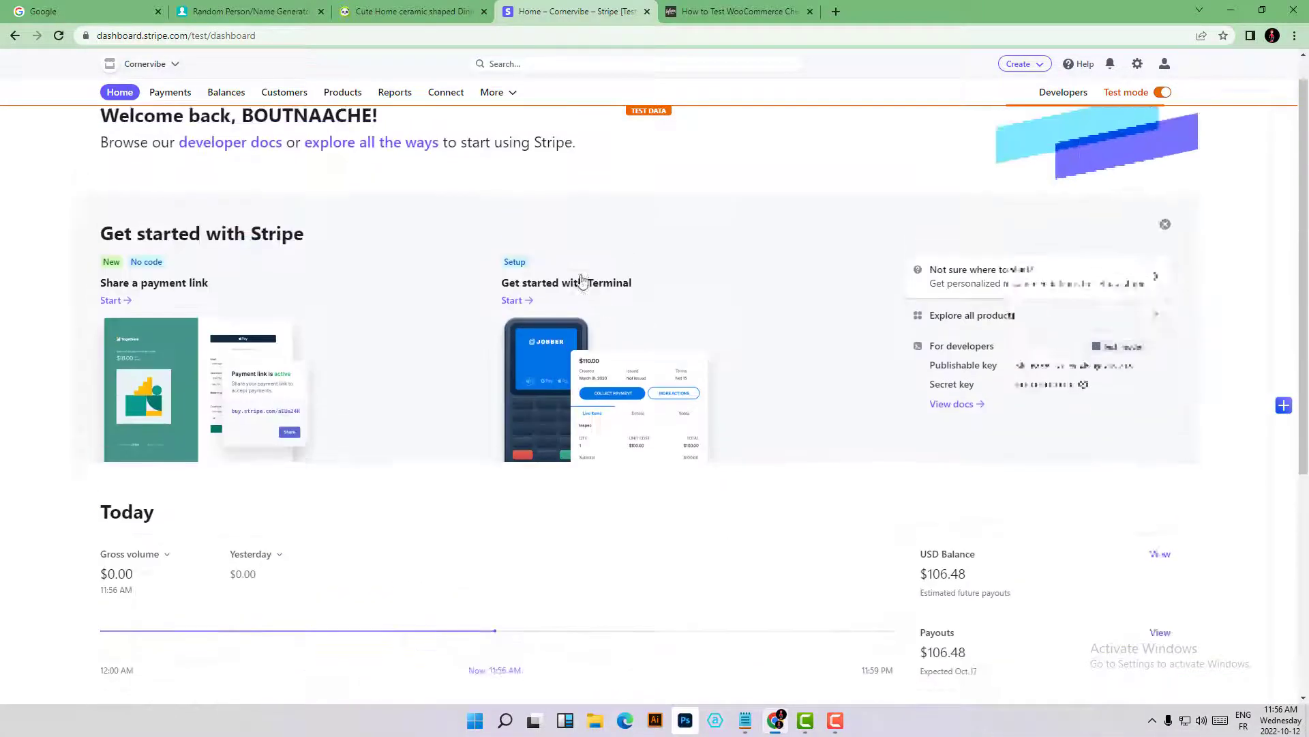
{"action": "left_click", "coordinate": [391, 8]}
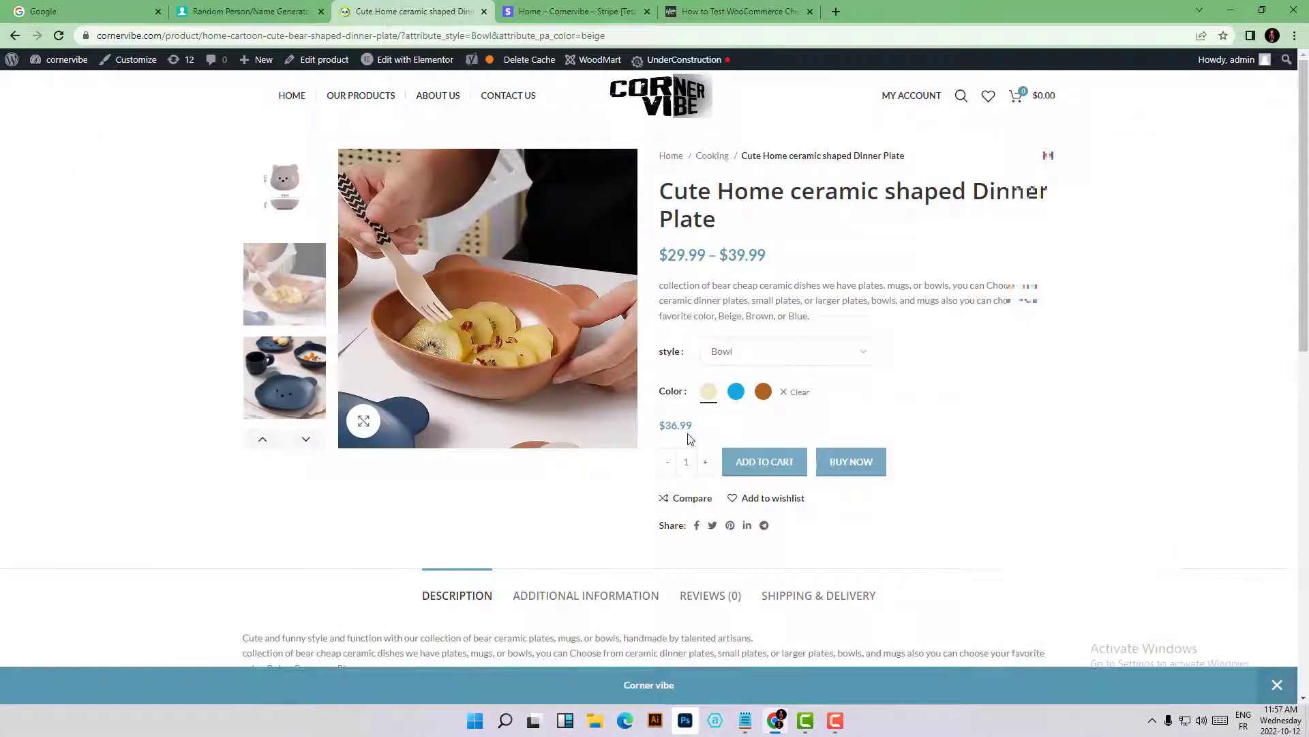
Step: From the admin bar, go to WooCommerce > Settings > Payments and open Stripe – Credit Card
{"action": "mouse_move", "coordinate": [14, 67]}
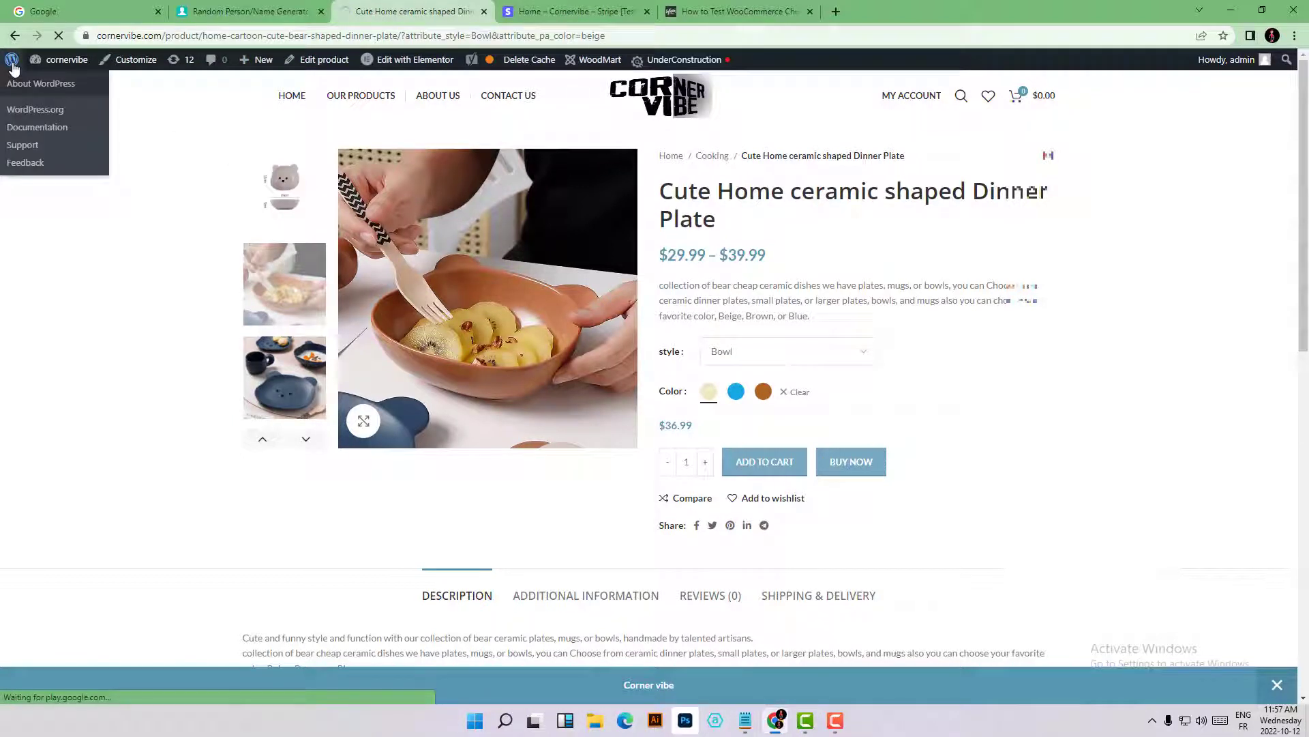
{"action": "left_click", "coordinate": [13, 62]}
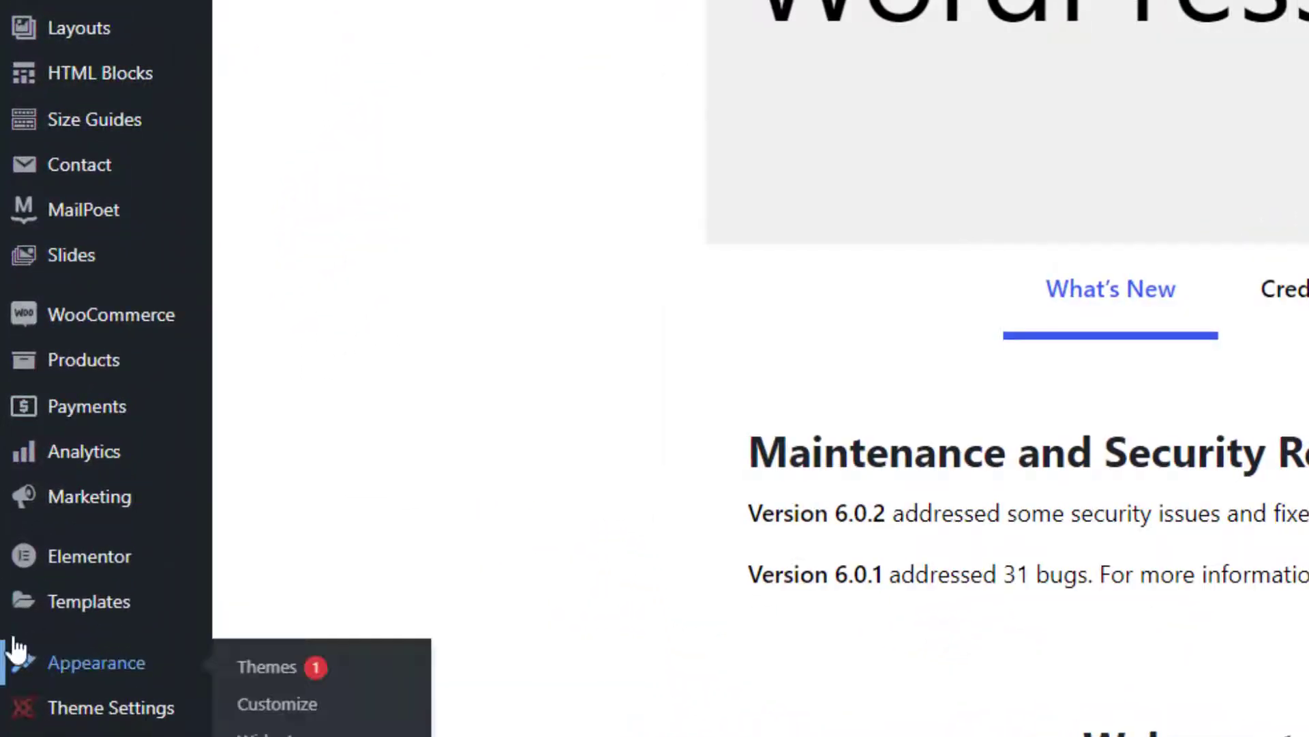
{"action": "mouse_move", "coordinate": [140, 321]}
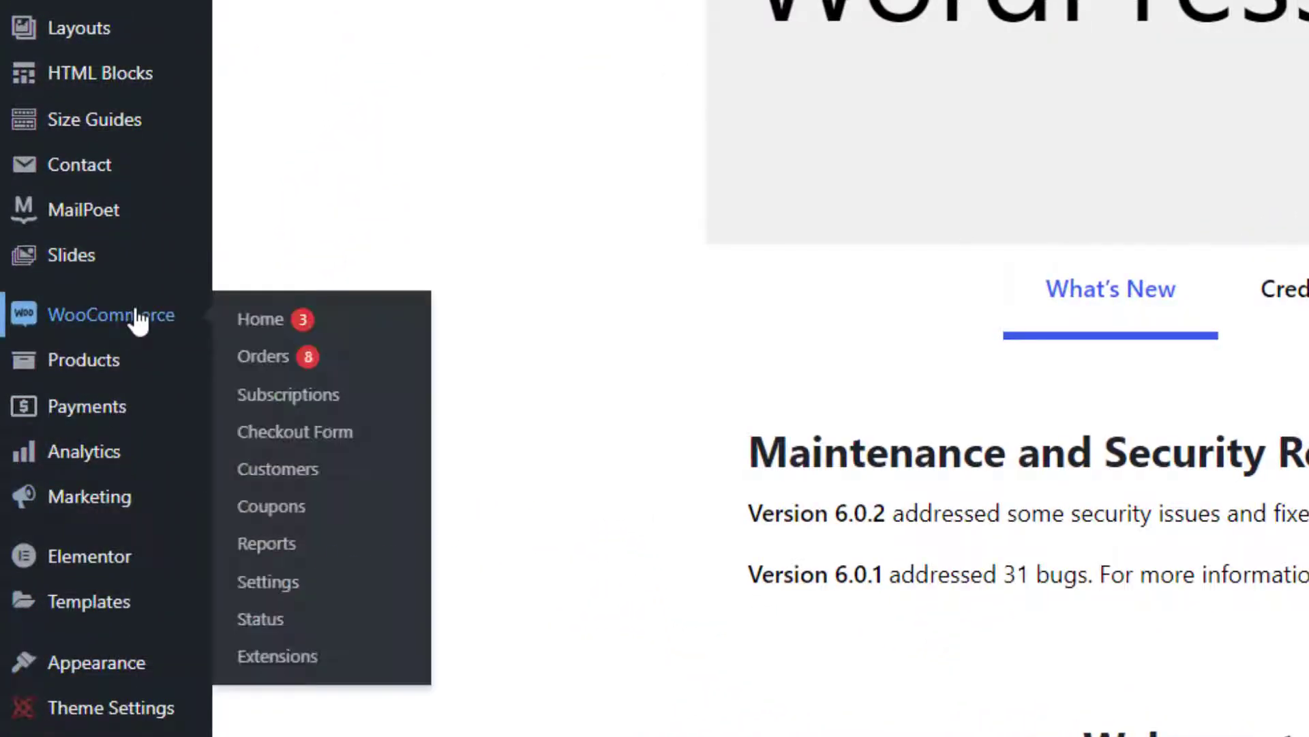
{"action": "left_click", "coordinate": [279, 593]}
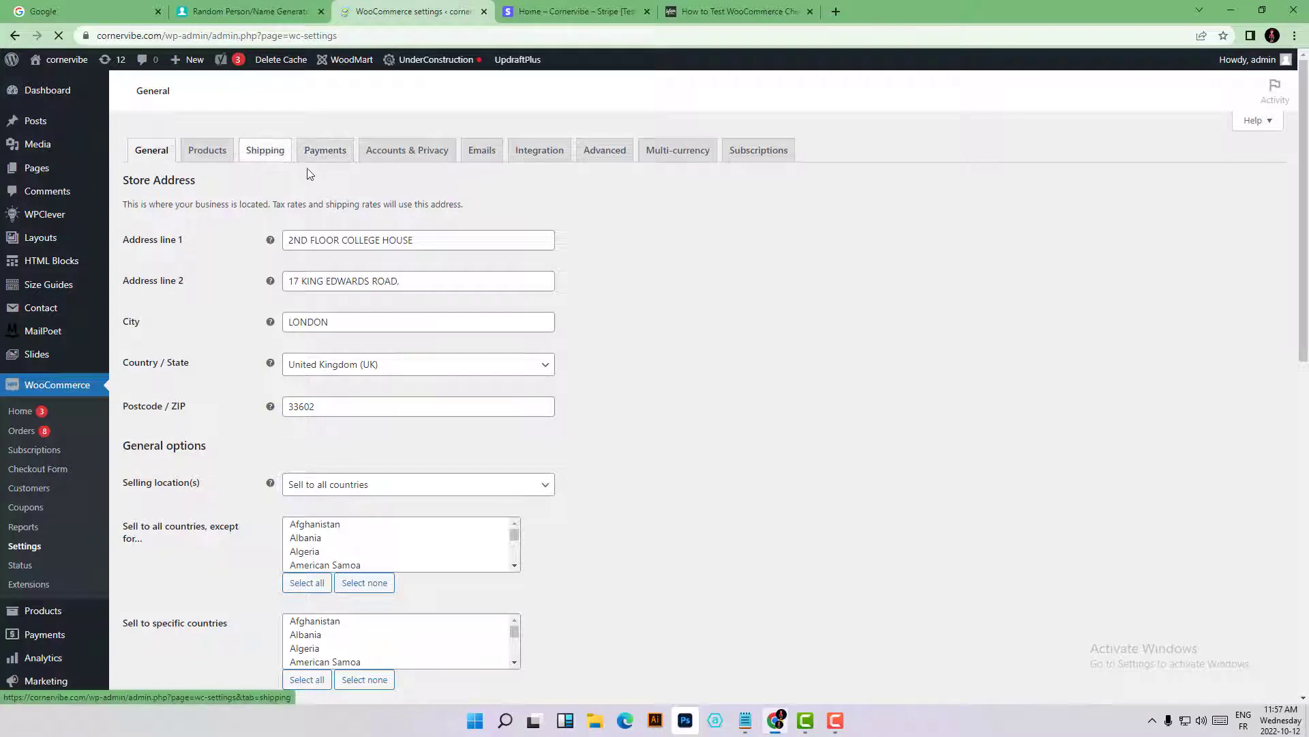
{"action": "left_click", "coordinate": [325, 151]}
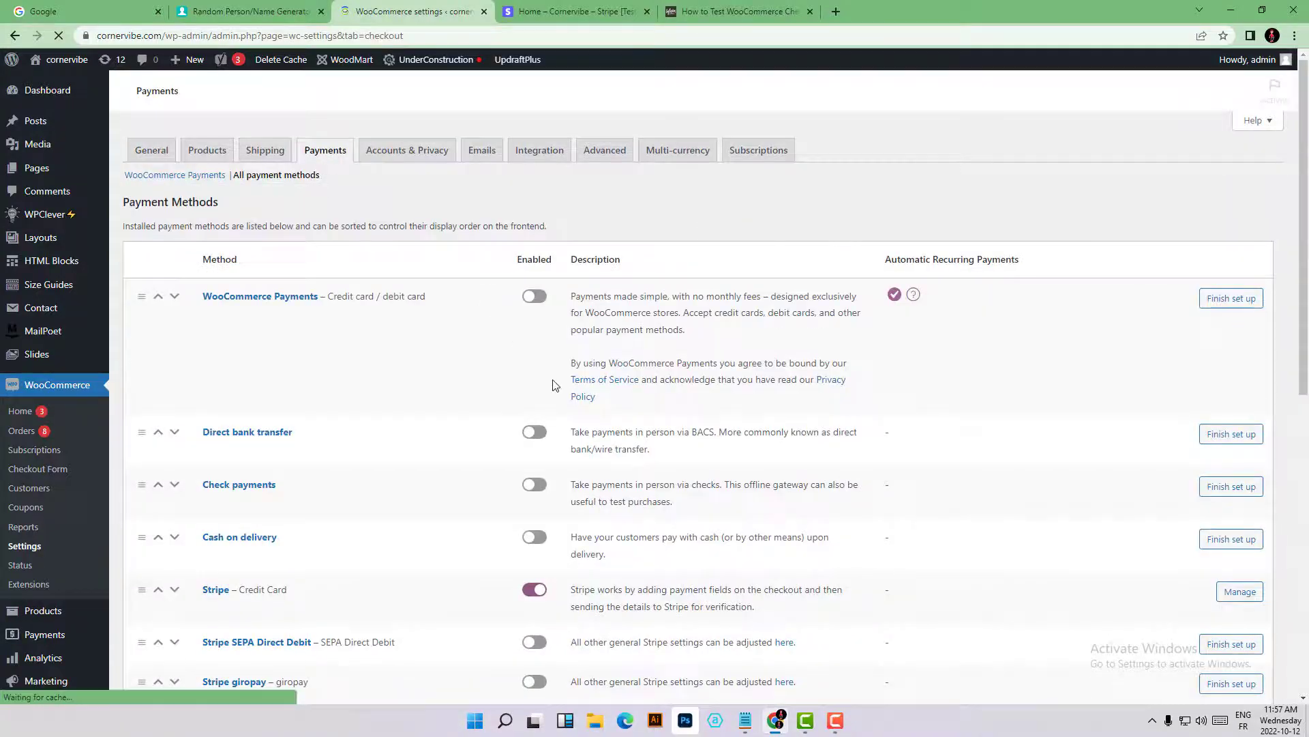
{"action": "scroll", "coordinate": [302, 282], "scroll_direction": "down", "scroll_amount": 6}
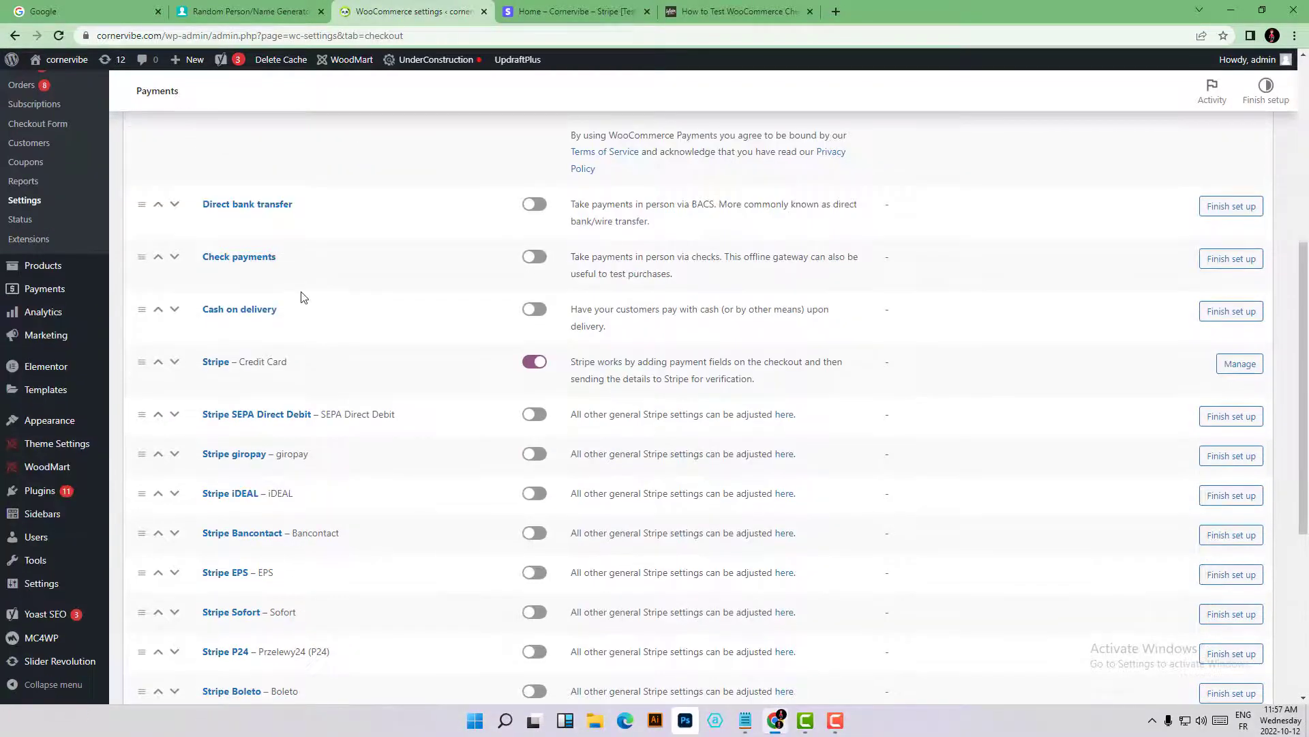
{"action": "scroll", "coordinate": [302, 287], "scroll_direction": "up", "scroll_amount": 4}
{"action": "scroll", "coordinate": [317, 320], "scroll_direction": "down", "scroll_amount": 4}
{"action": "left_click", "coordinate": [1238, 367]}
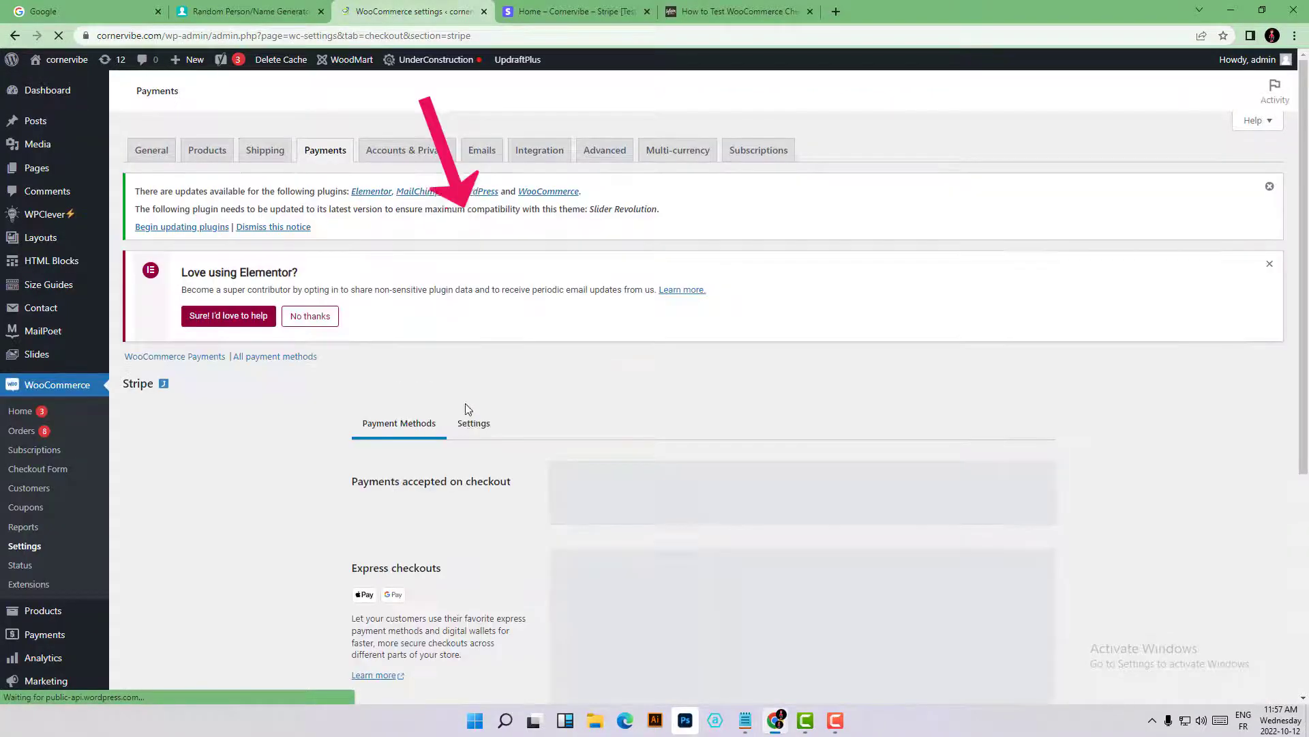
Step: Tick Enable test mode in the Stripe Settings tab and save the changes
{"action": "scroll", "coordinate": [465, 403], "scroll_direction": "down", "scroll_amount": 3}
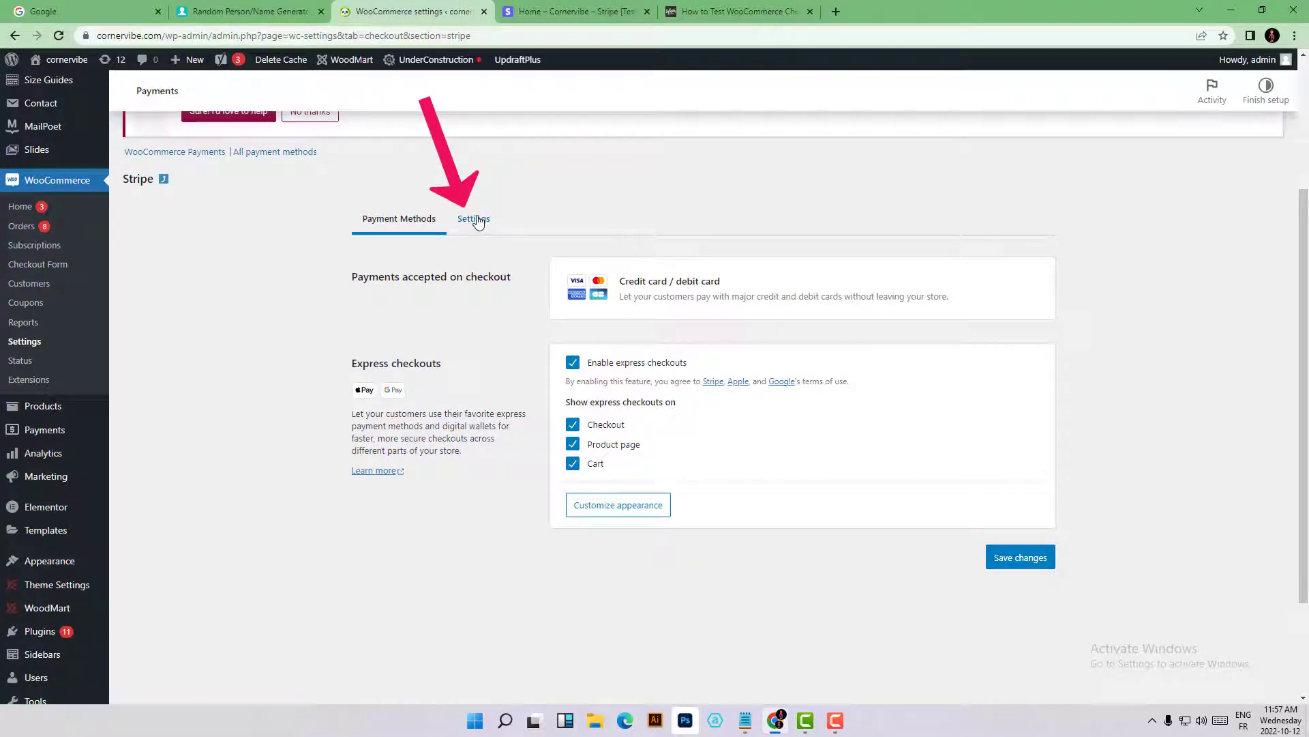
{"action": "left_click", "coordinate": [476, 222]}
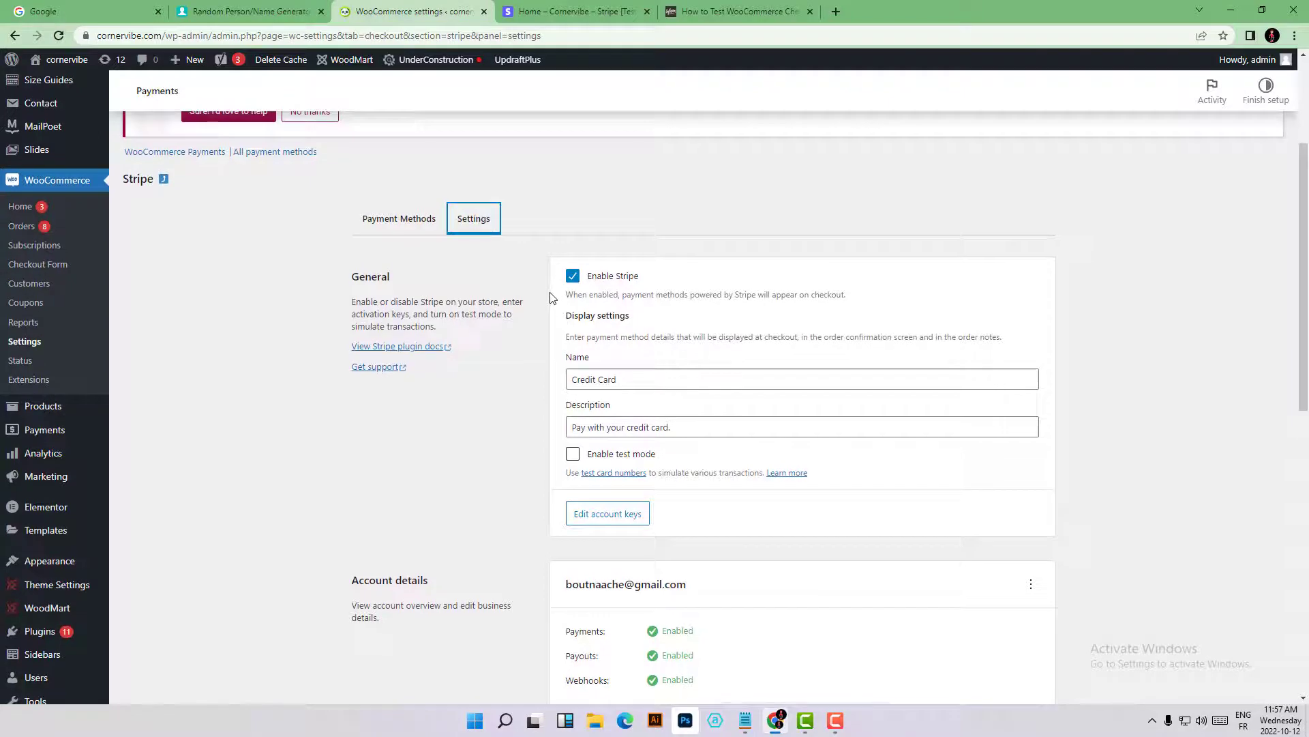
{"action": "scroll", "coordinate": [553, 297], "scroll_direction": "down", "scroll_amount": 1}
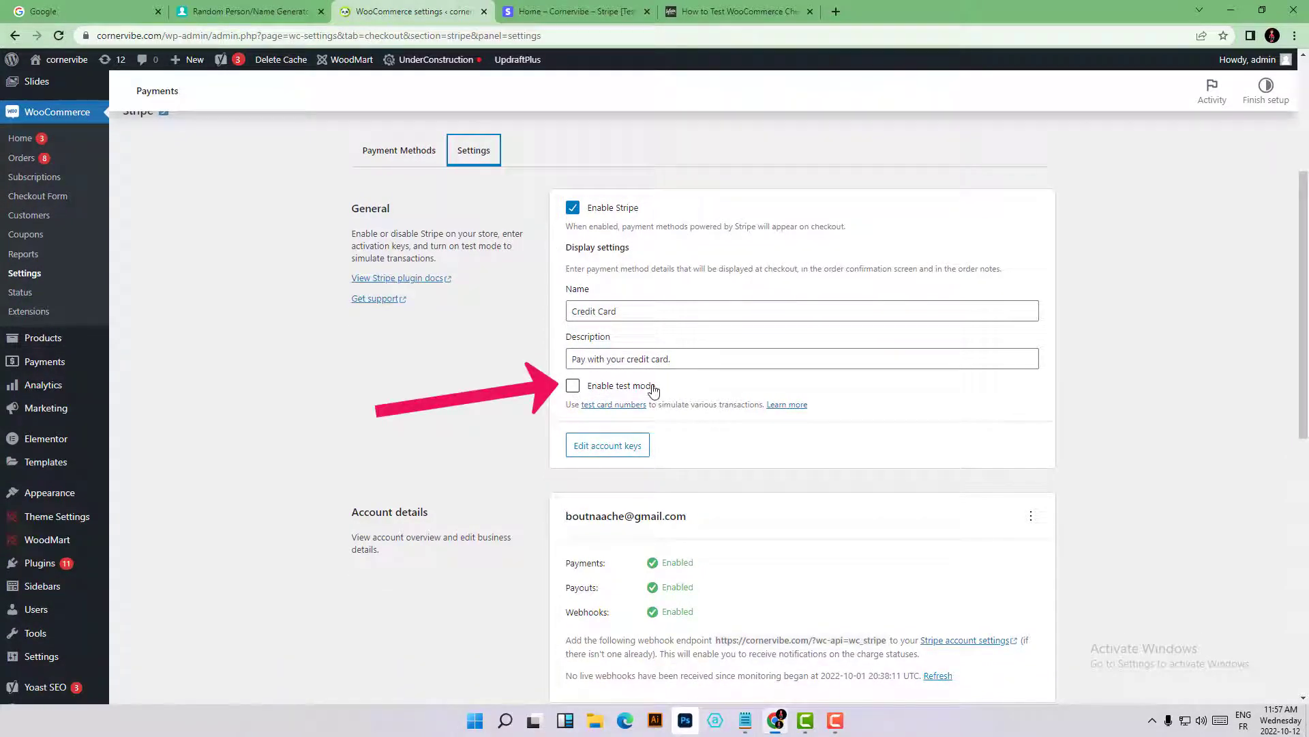
{"action": "left_click", "coordinate": [572, 387]}
{"action": "scroll", "coordinate": [766, 452], "scroll_direction": "down", "scroll_amount": 9}
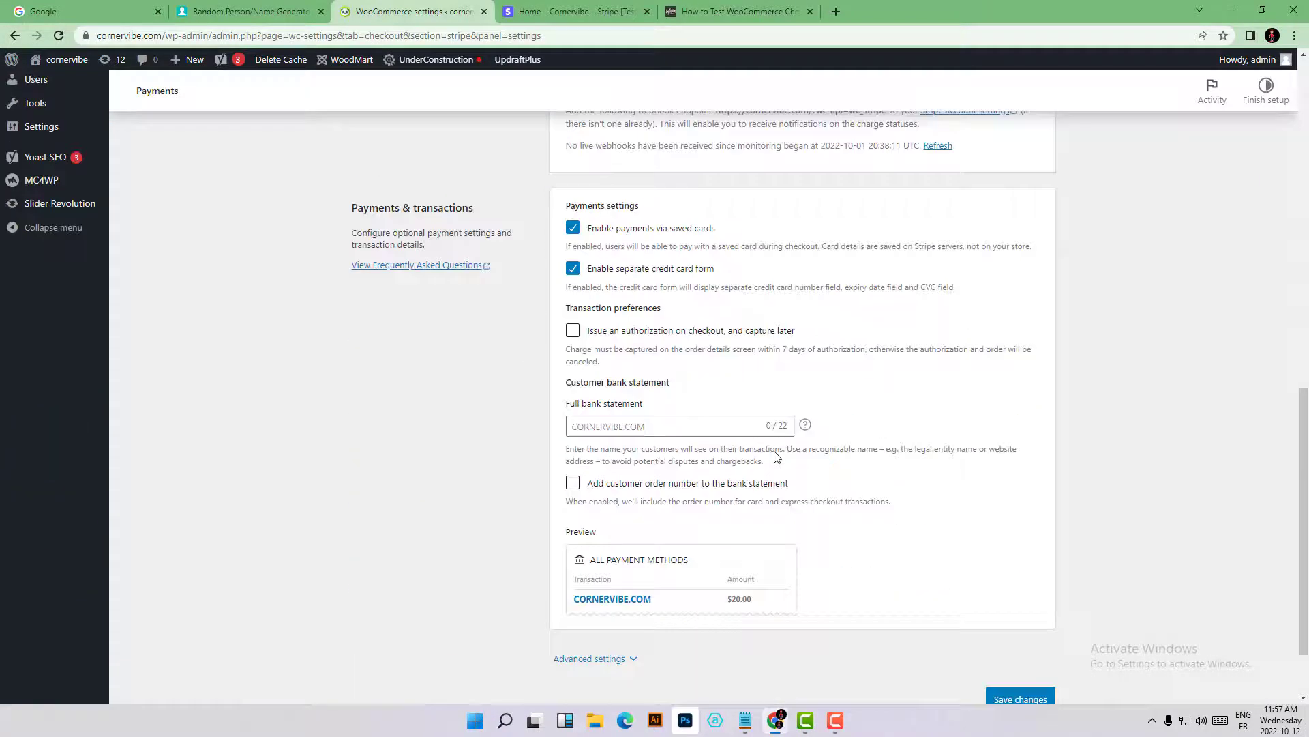
{"action": "left_click", "coordinate": [1026, 611]}
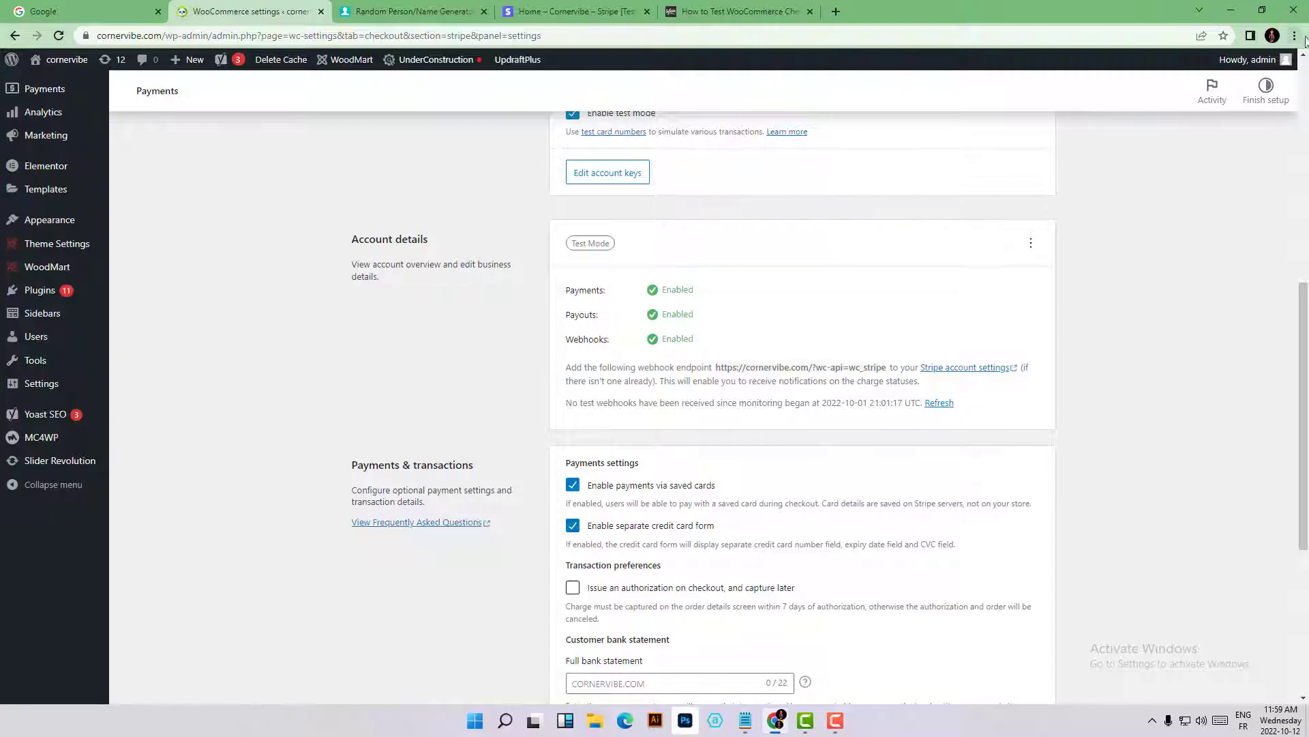
Step: Load the cornervibe storefront in a new Chrome incognito window
{"action": "left_click", "coordinate": [1295, 36]}
{"action": "left_click", "coordinate": [1228, 91]}
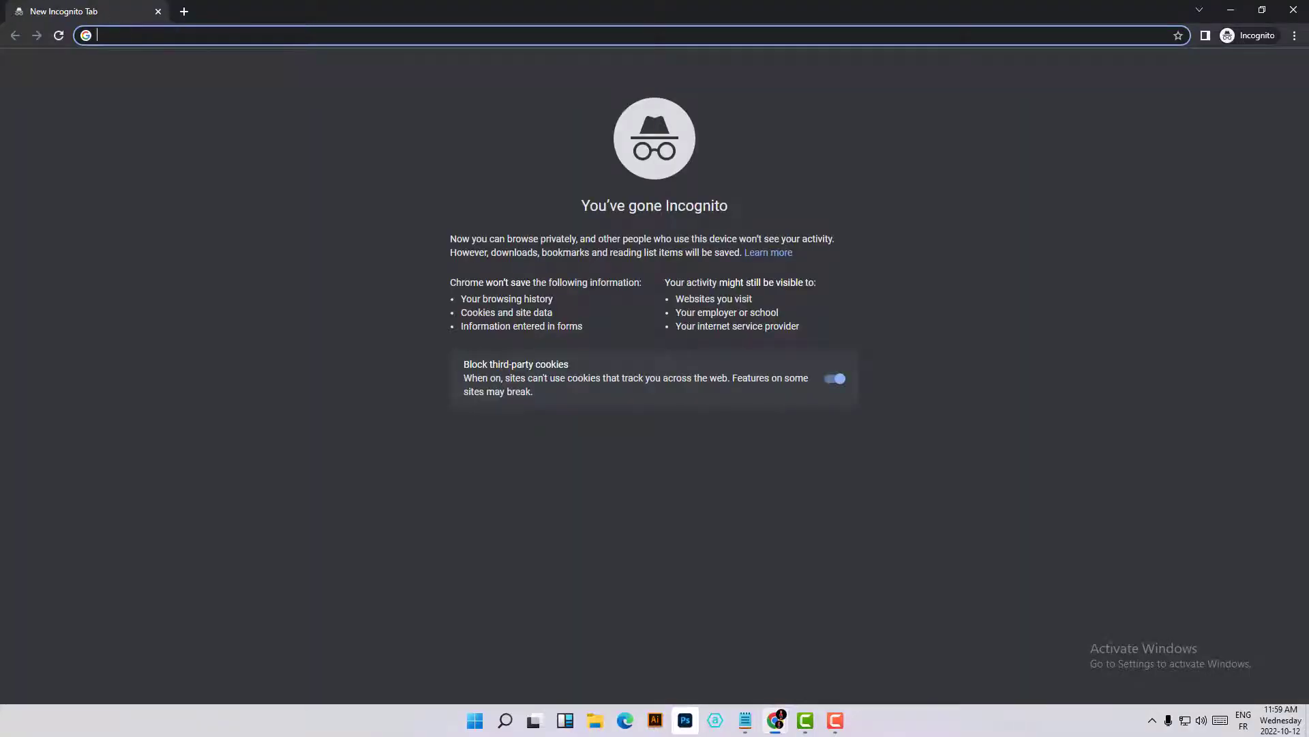
{"action": "type", "text": "cornervibe"}
{"action": "key", "text": "Return"}
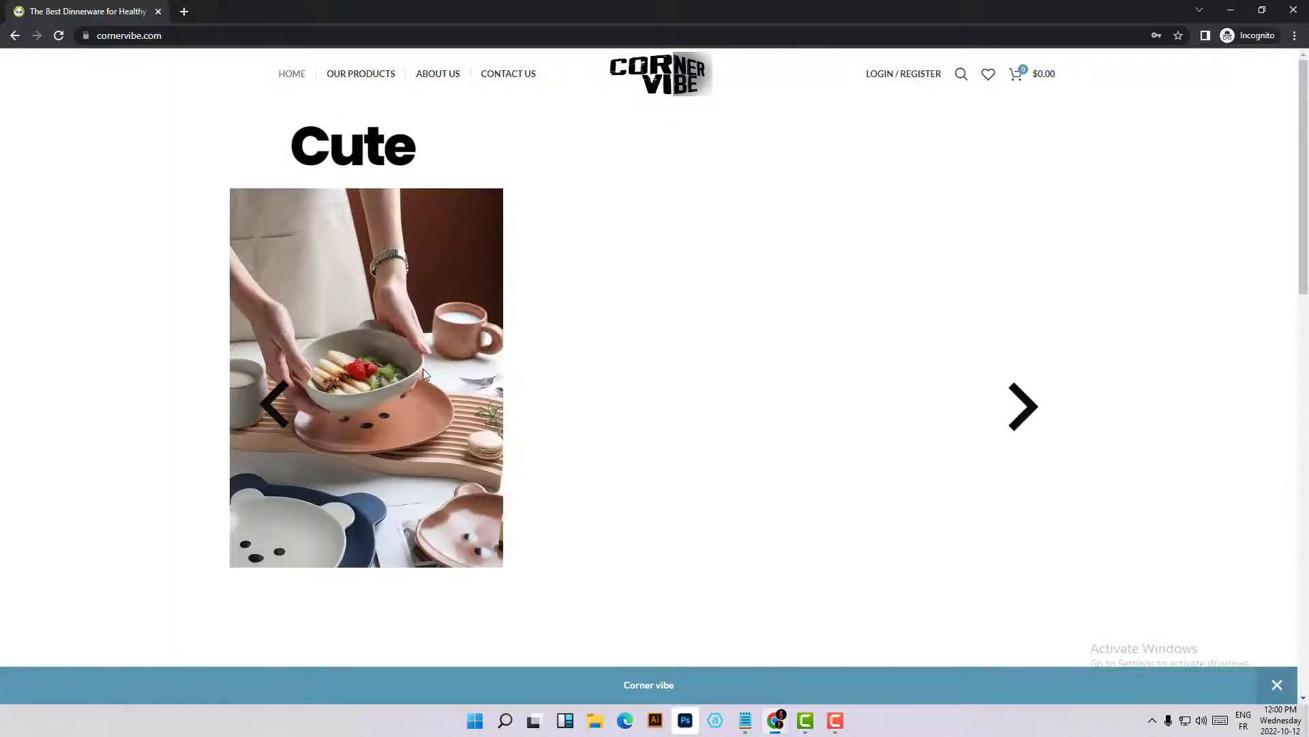
Step: Open the bear mug, choose the blue colour and buy it now to reach checkout
{"action": "scroll", "coordinate": [325, 387], "scroll_direction": "down", "scroll_amount": 1}
{"action": "scroll", "coordinate": [281, 345], "scroll_direction": "down", "scroll_amount": 8}
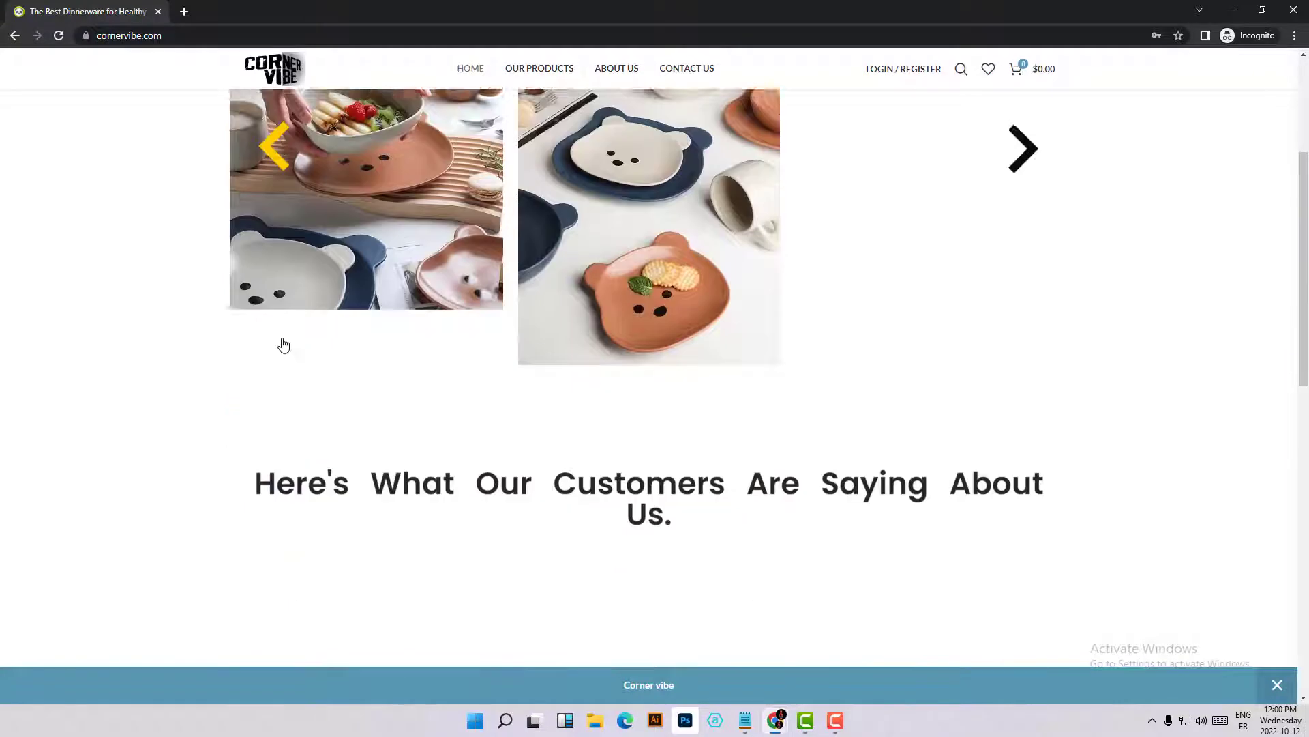
{"action": "scroll", "coordinate": [285, 344], "scroll_direction": "down", "scroll_amount": 10}
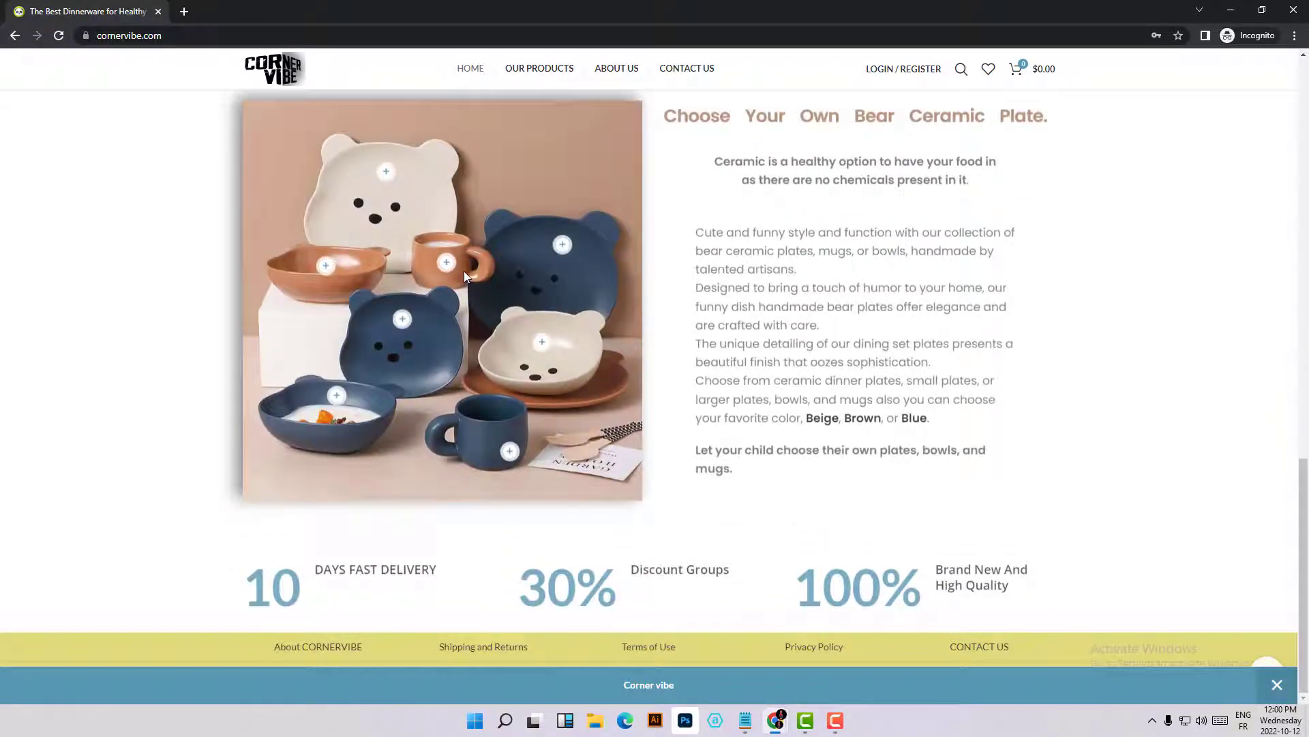
{"action": "mouse_move", "coordinate": [448, 248]}
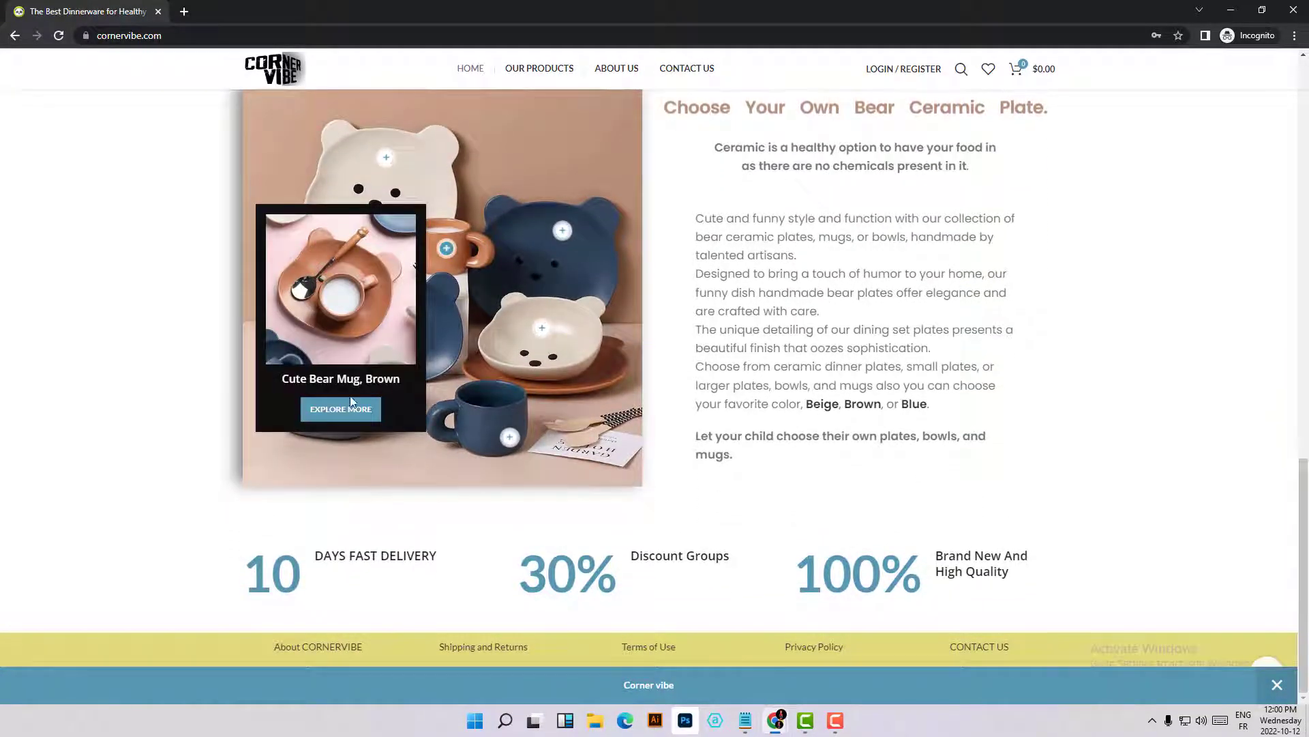
{"action": "left_click", "coordinate": [345, 416]}
{"action": "left_click", "coordinate": [736, 369]}
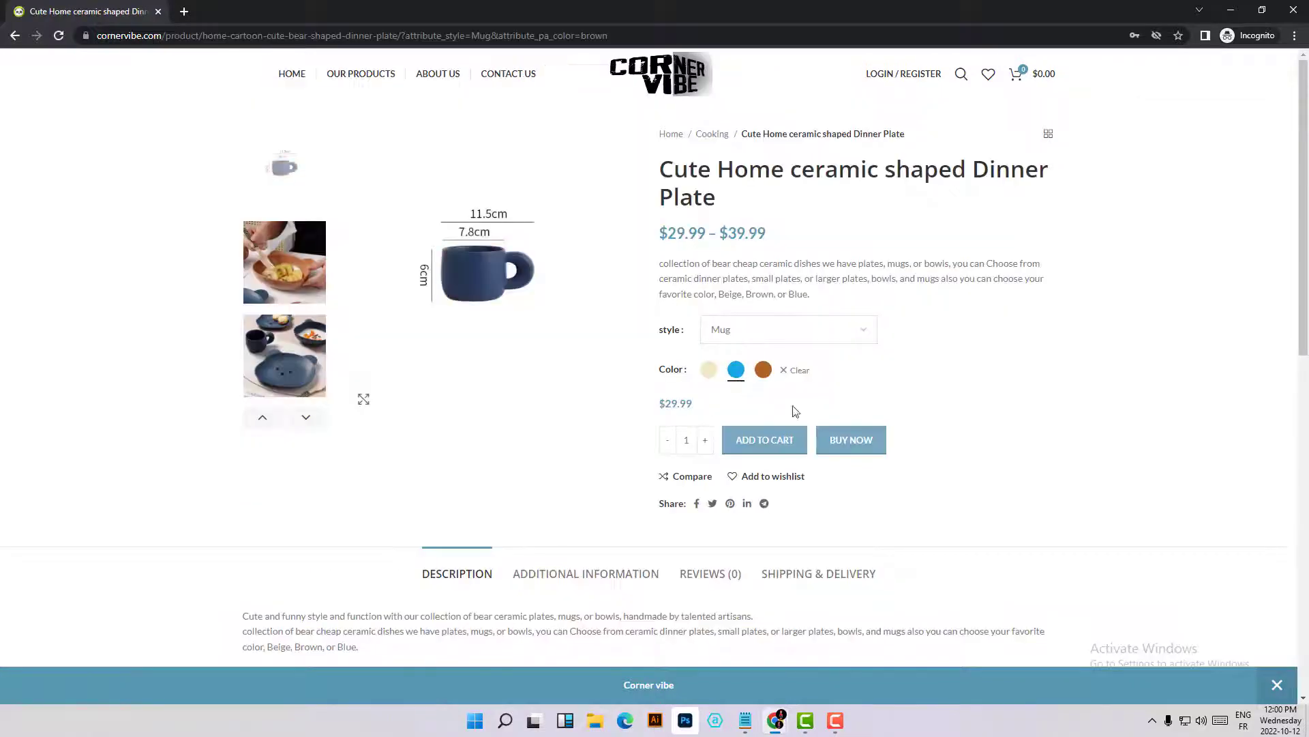
{"action": "left_click", "coordinate": [850, 445]}
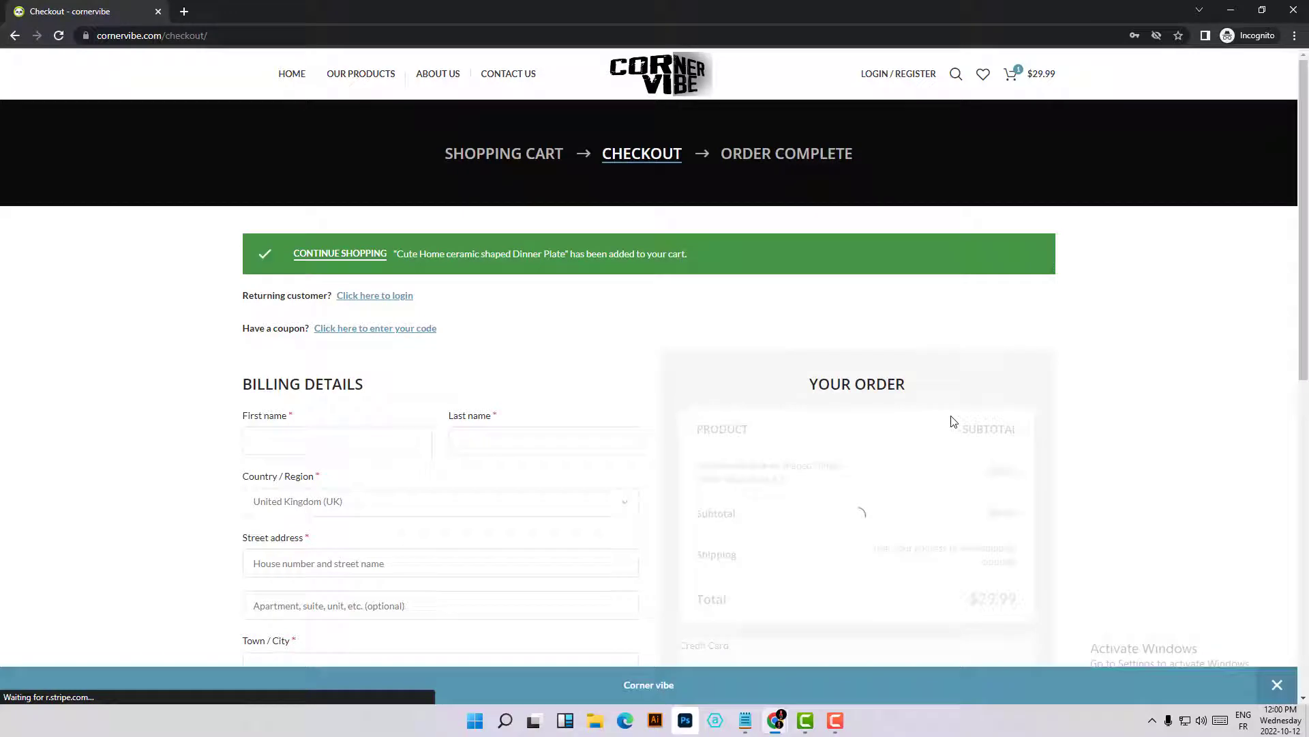
{"action": "scroll", "coordinate": [753, 401], "scroll_direction": "down", "scroll_amount": 1}
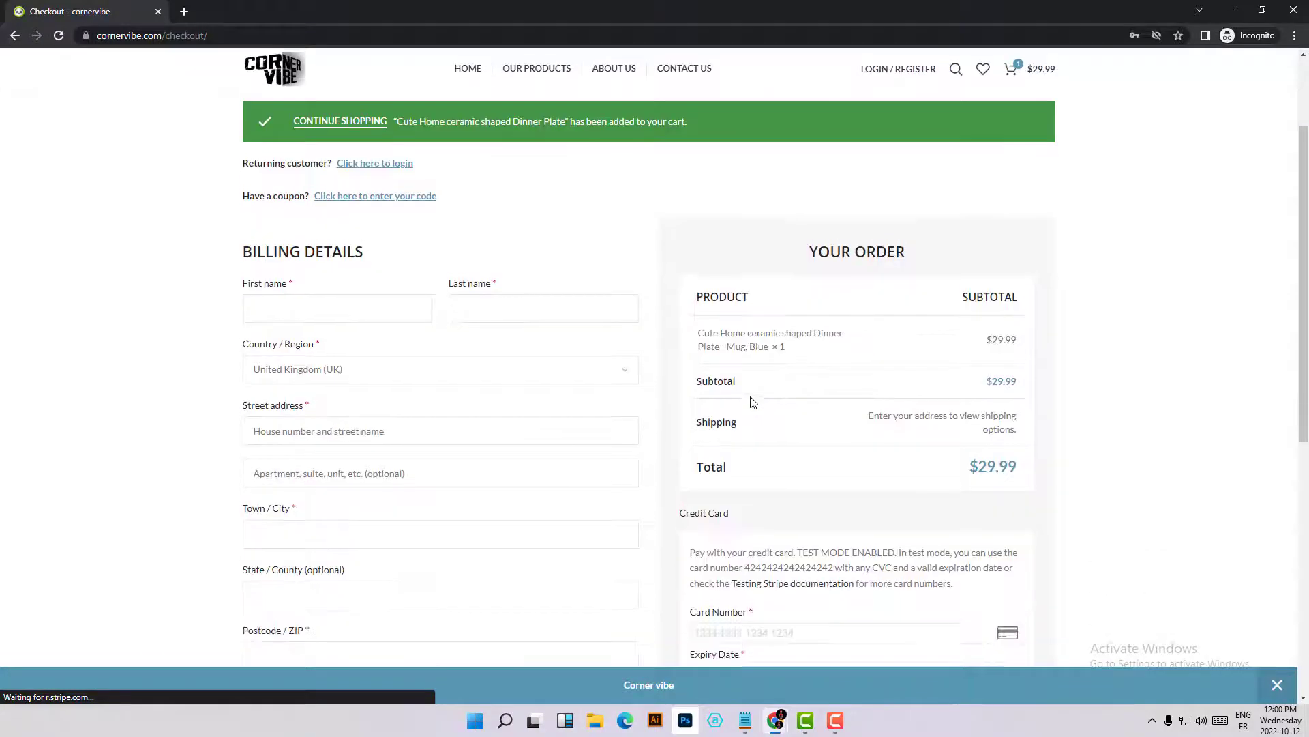
{"action": "scroll", "coordinate": [752, 401], "scroll_direction": "up", "scroll_amount": 1}
{"action": "scroll", "coordinate": [313, 437], "scroll_direction": "down", "scroll_amount": 2}
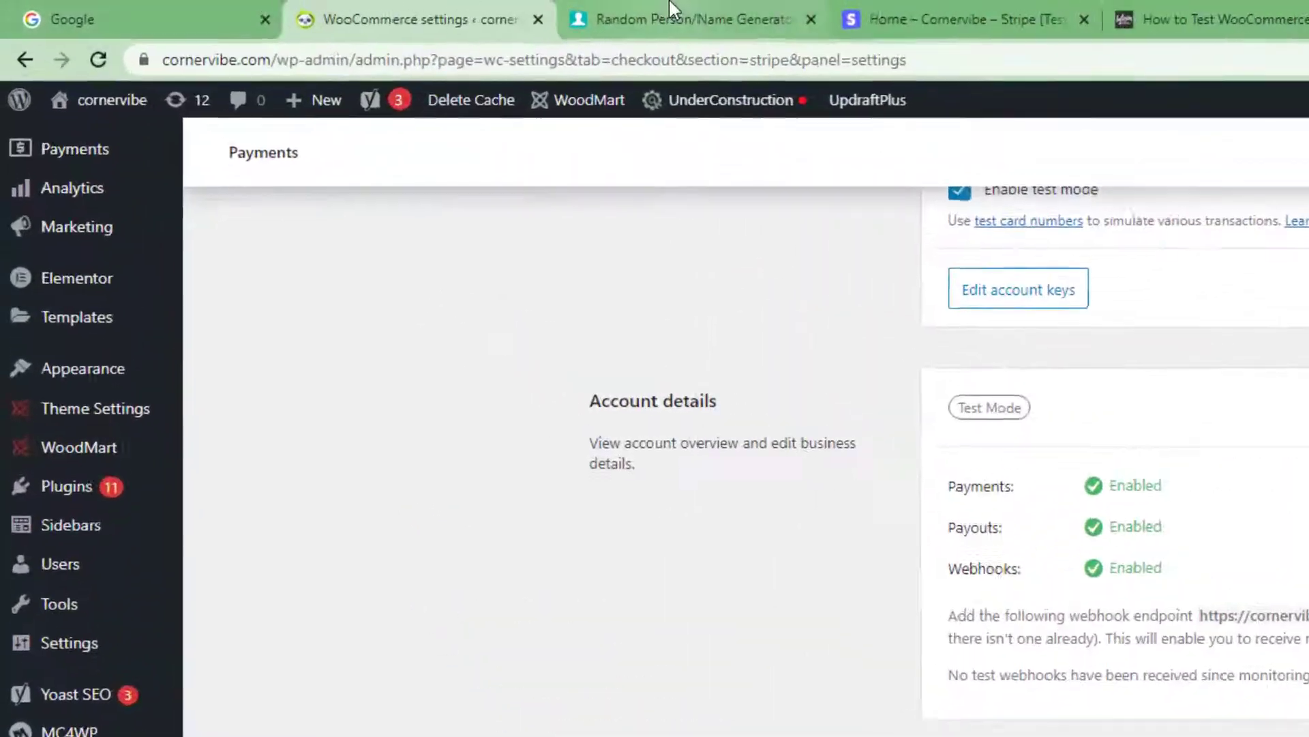
Step: Filter the Fake Person Generator by the state Florida and generate a new identity
{"action": "left_click", "coordinate": [537, 11]}
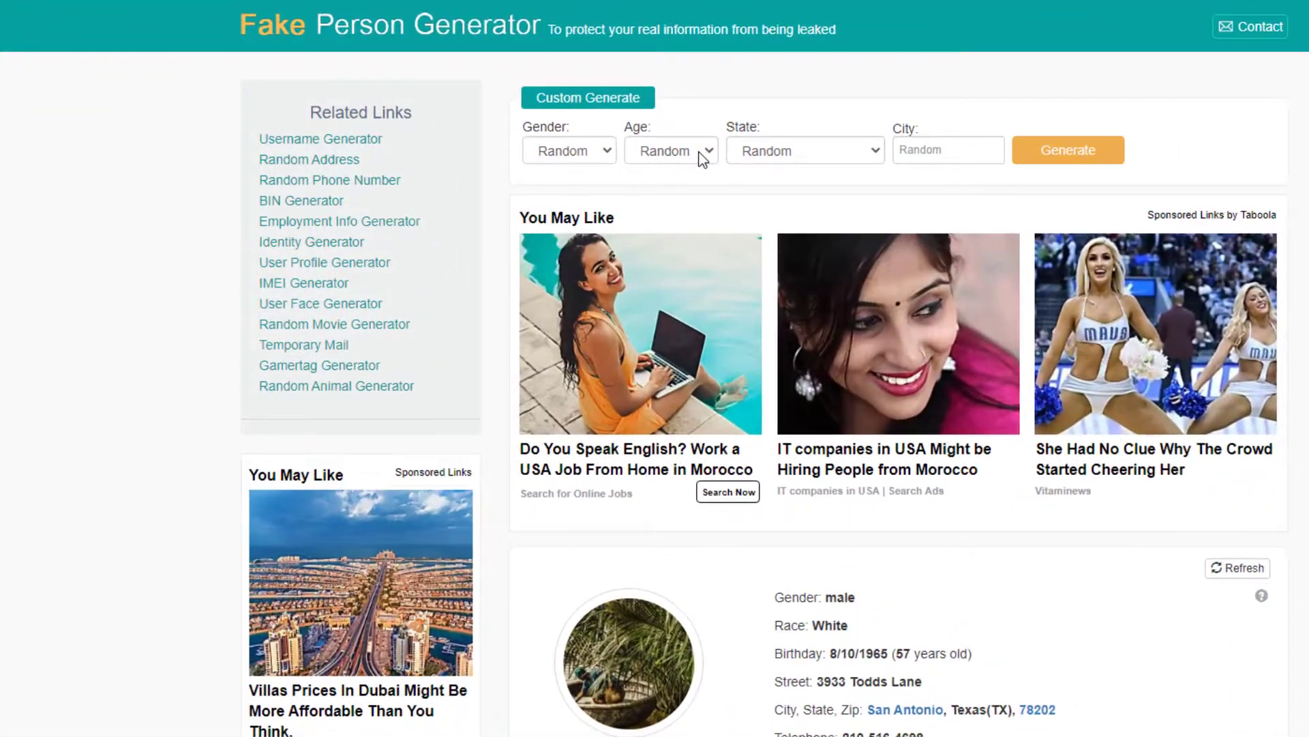
{"action": "left_click", "coordinate": [856, 147]}
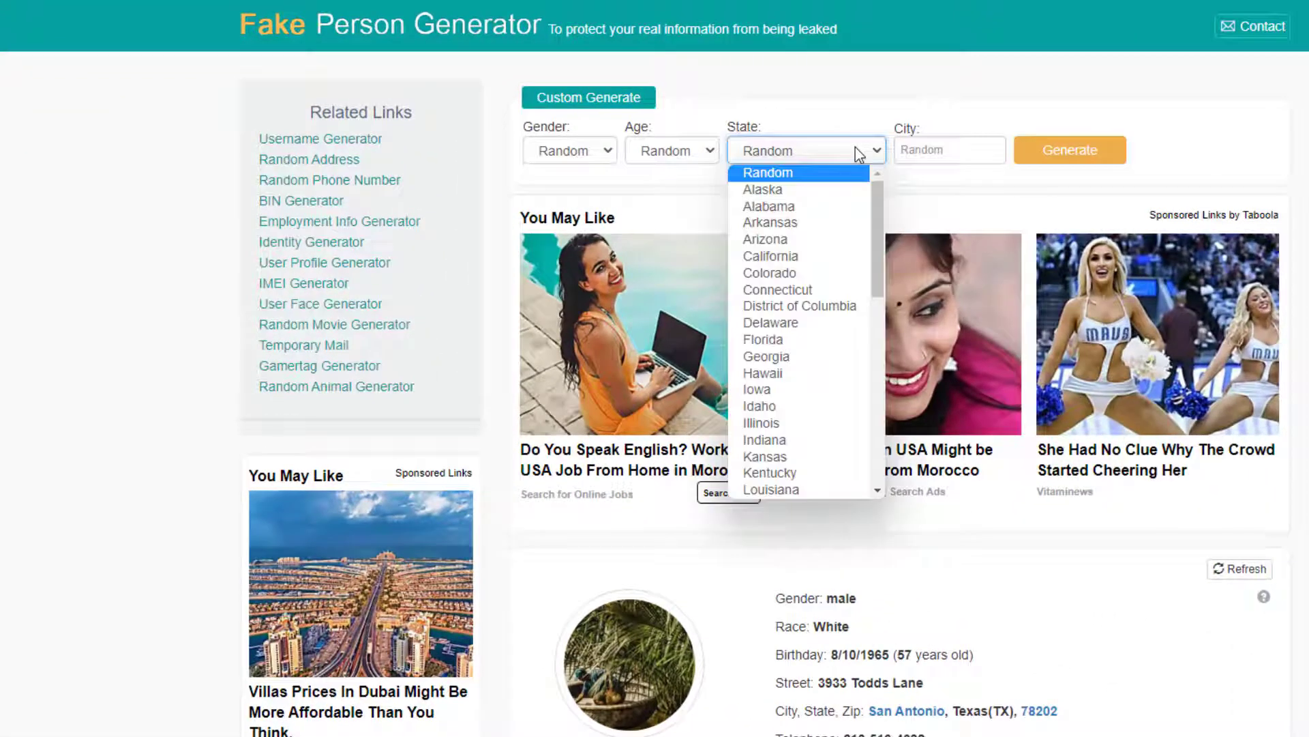
{"action": "left_click", "coordinate": [799, 341]}
{"action": "left_click", "coordinate": [1075, 151]}
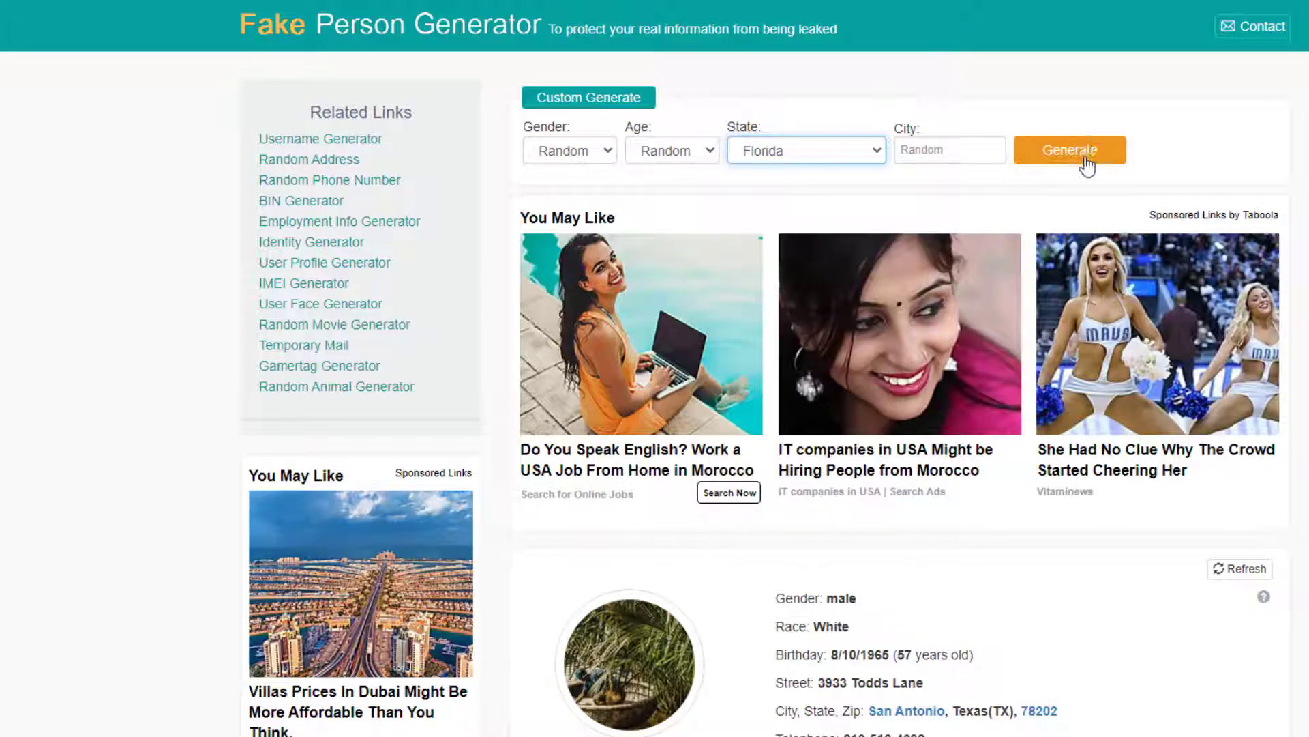
{"action": "left_click", "coordinate": [949, 151]}
{"action": "left_click", "coordinate": [1013, 99]}
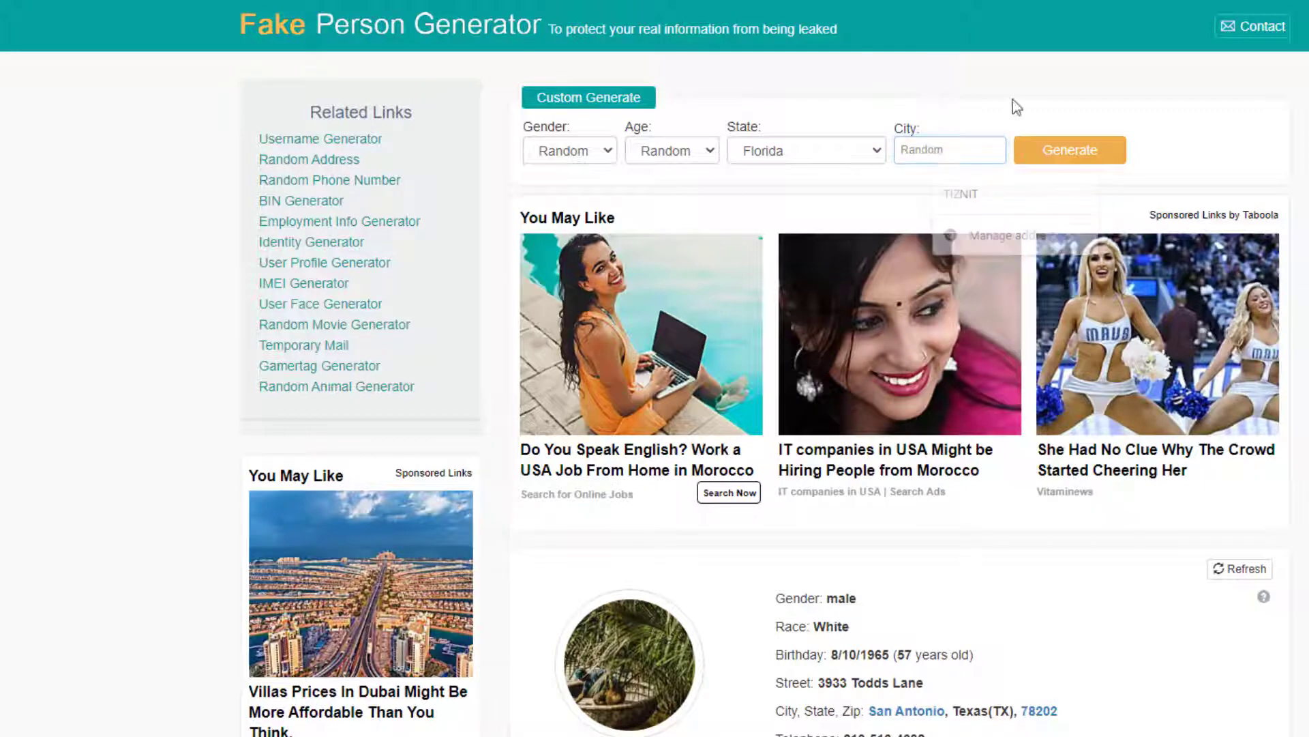
{"action": "left_click", "coordinate": [1085, 155]}
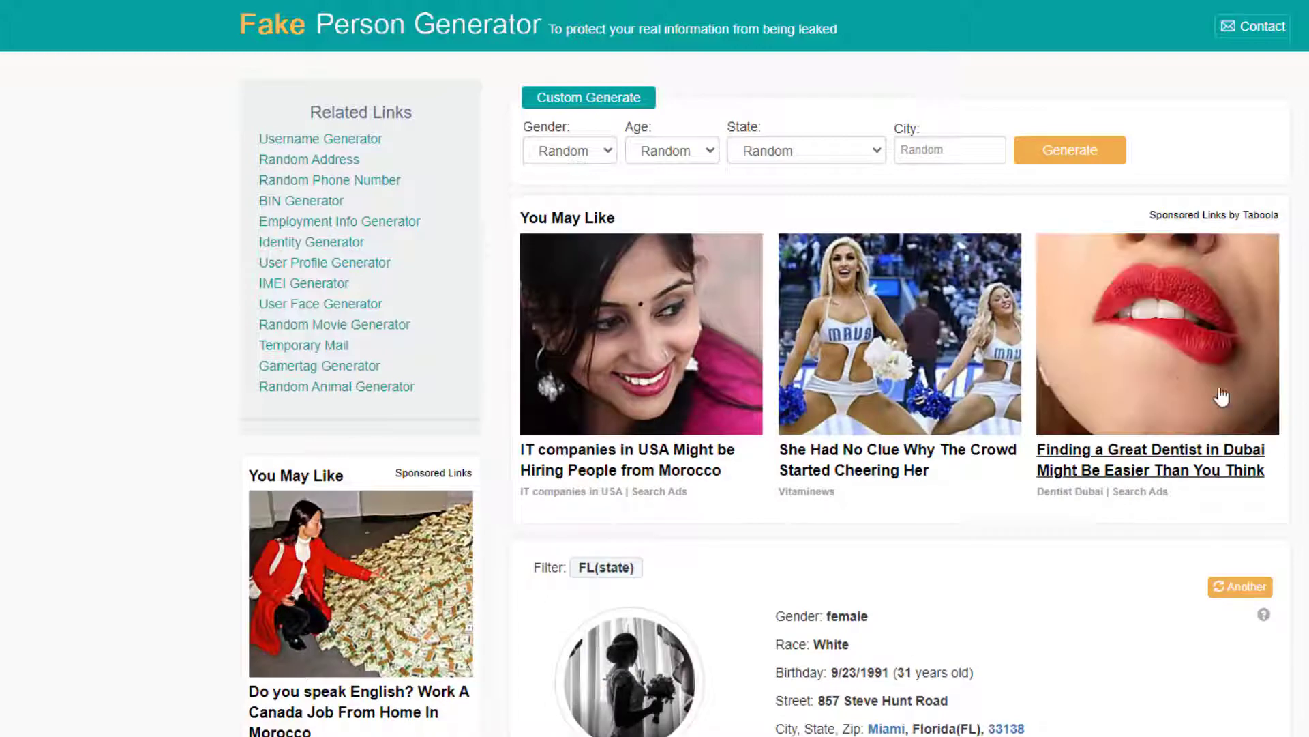
{"action": "scroll", "coordinate": [1228, 470], "scroll_direction": "up", "scroll_amount": 1}
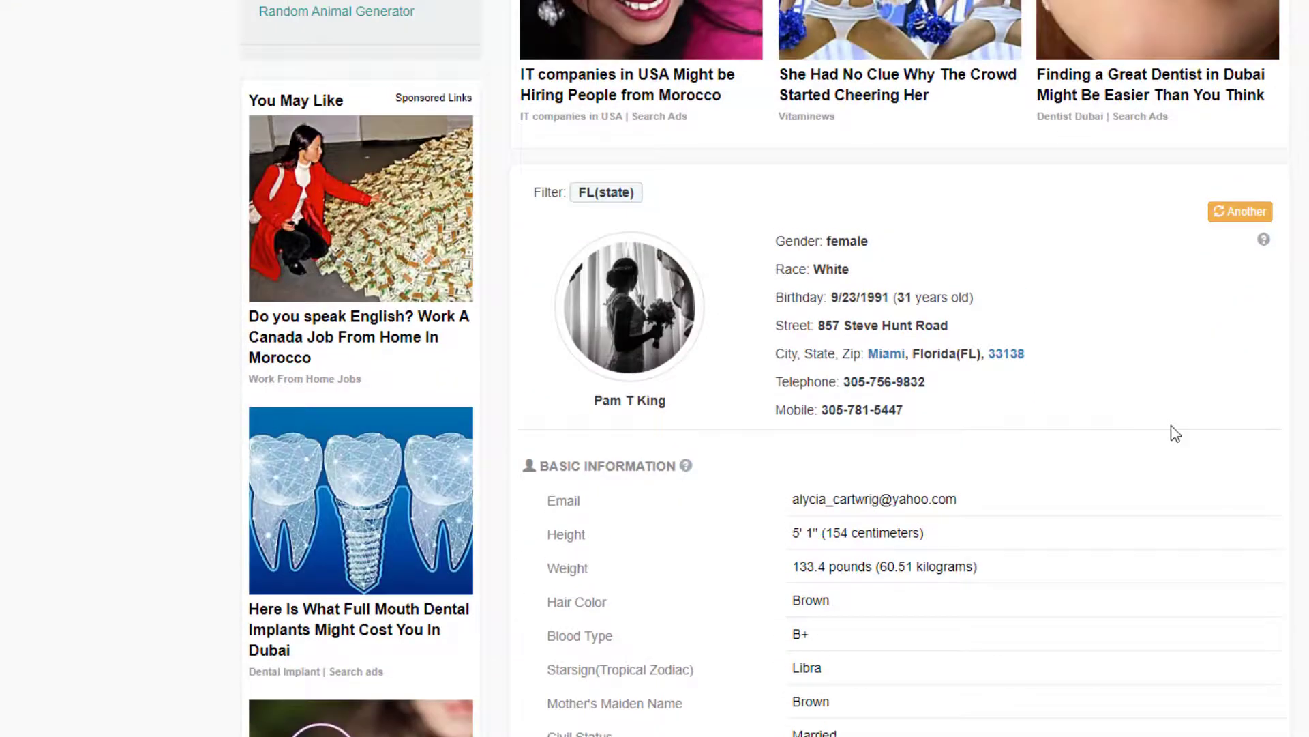
Step: Split the generated full name between the First name and Last name fields
{"action": "triple_click", "coordinate": [630, 404]}
{"action": "key", "text": "ctrl+c"}
{"action": "key", "text": "alt+Tab"}
{"action": "left_click", "coordinate": [307, 253]}
{"action": "key", "text": "ctrl+v"}
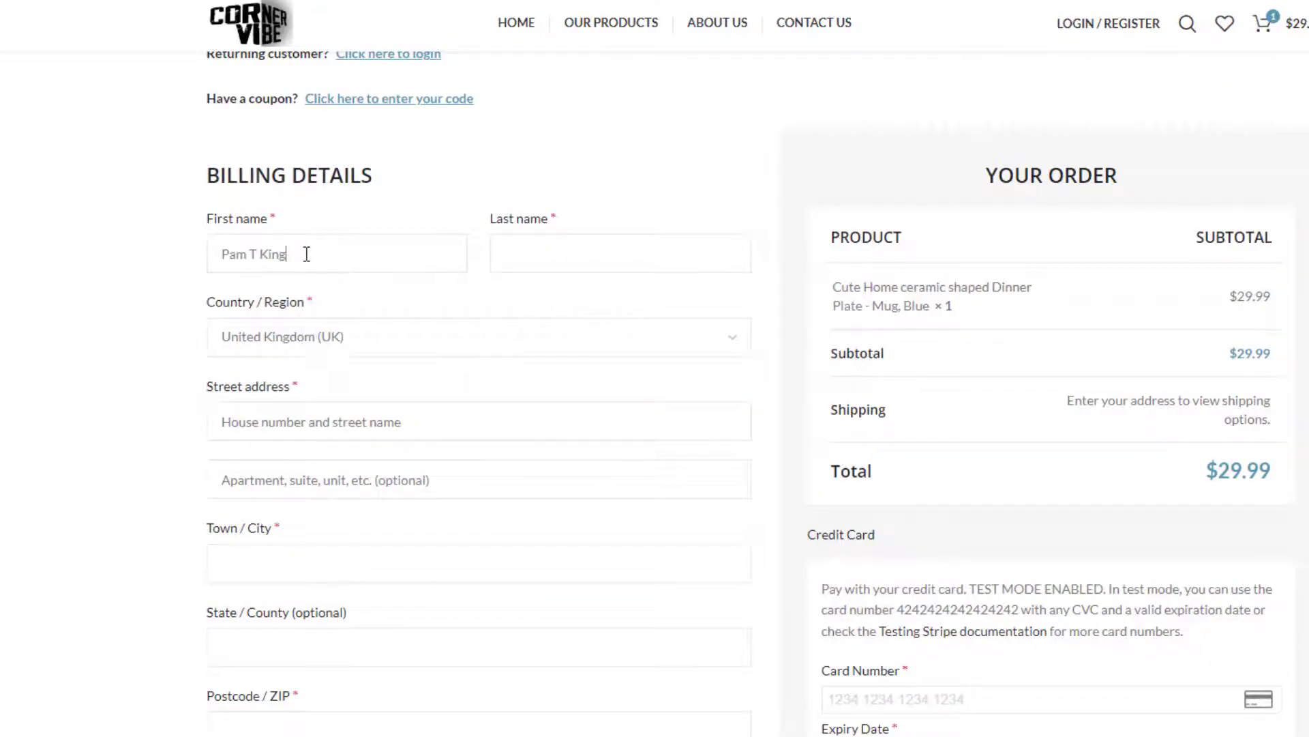
{"action": "left_click_drag", "start_coordinate": [250, 254], "coordinate": [299, 254]}
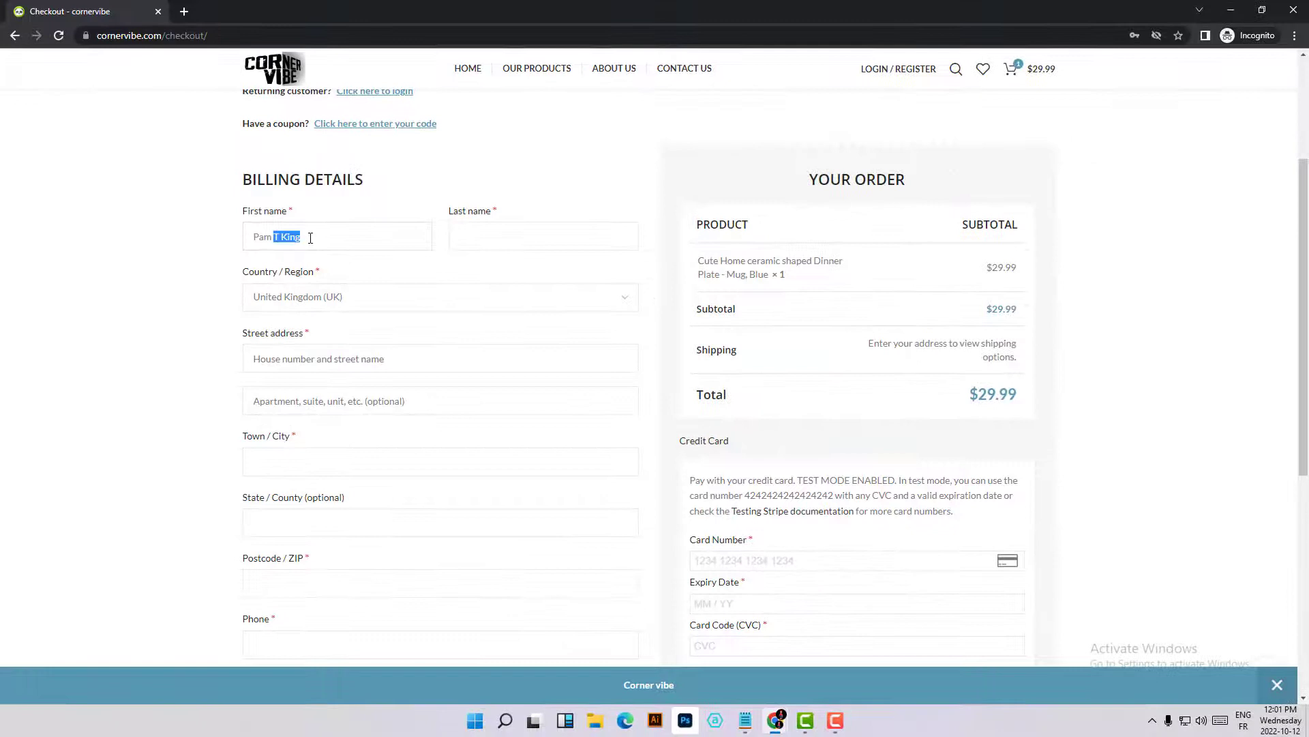
{"action": "key", "text": "ctrl+x"}
{"action": "left_click", "coordinate": [483, 235]}
{"action": "key", "text": "ctrl+v"}
Step: Set the country to United States (US) and paste the generated street address
{"action": "left_click", "coordinate": [374, 298]}
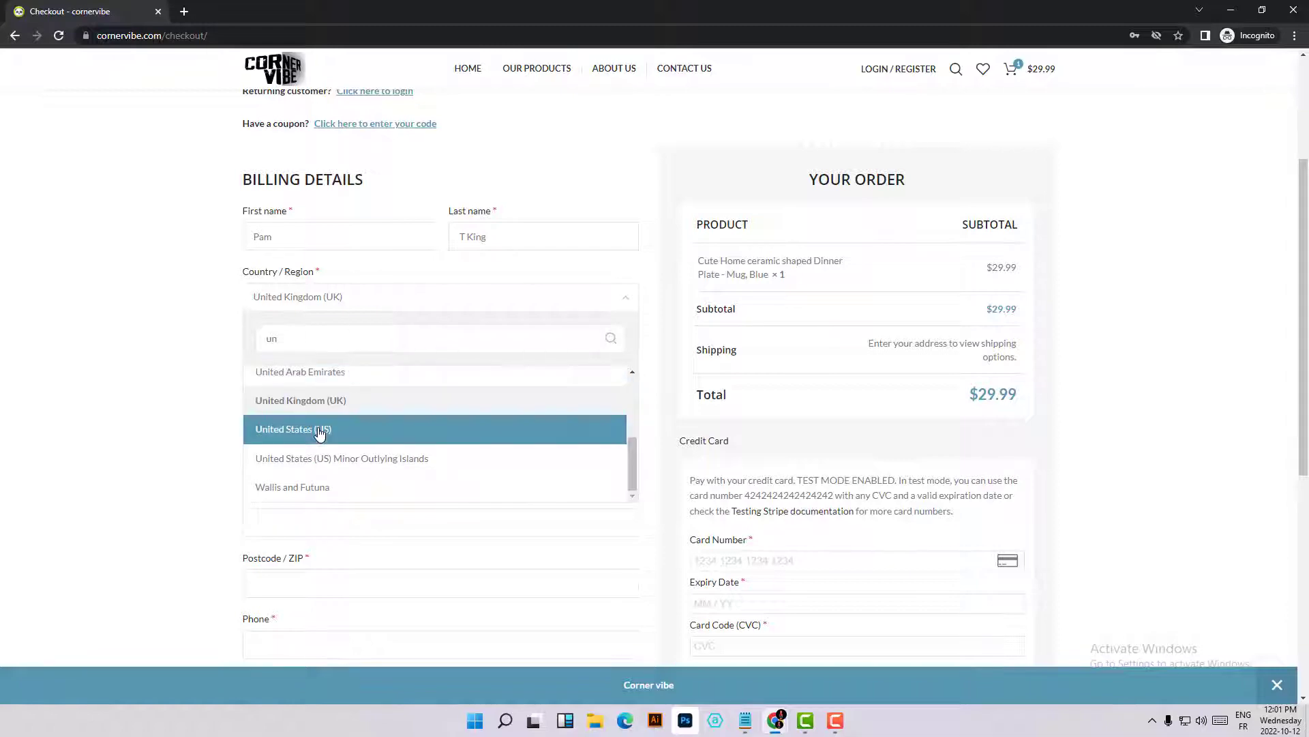
{"action": "left_click", "coordinate": [322, 431]}
{"action": "key", "text": "alt+Tab"}
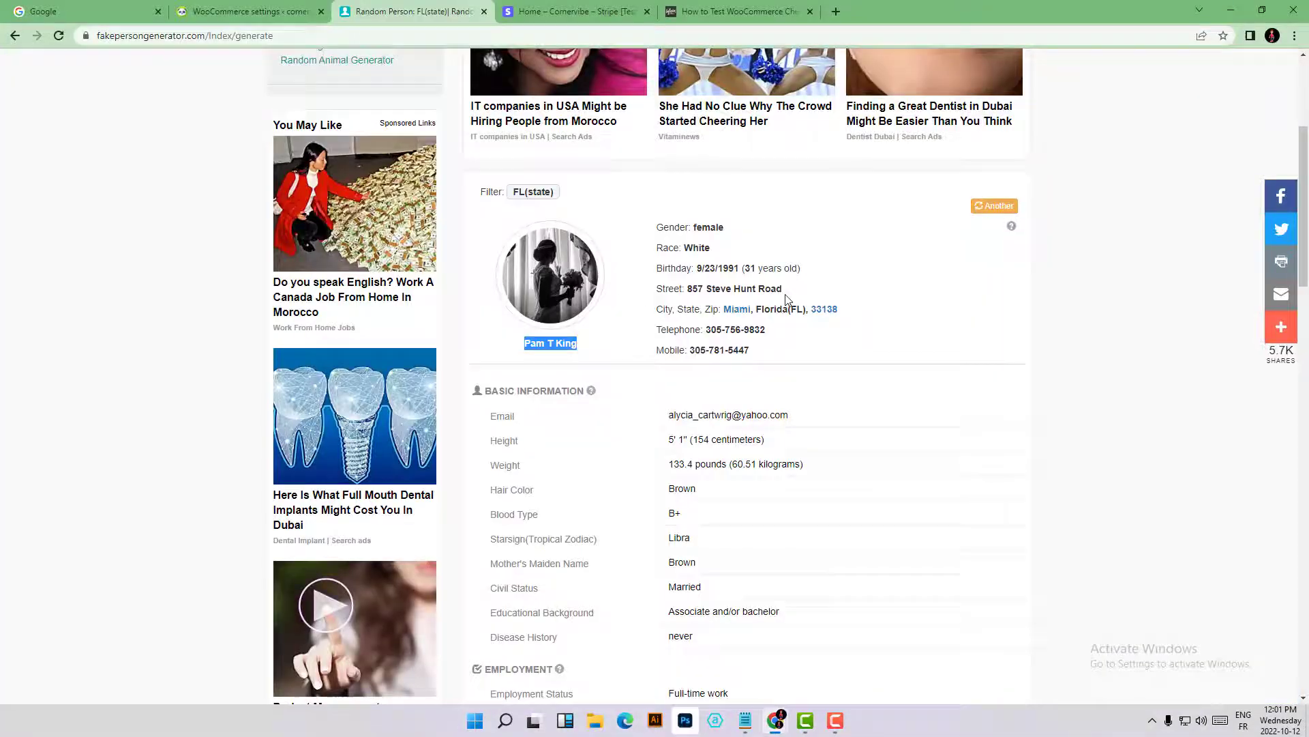
{"action": "key", "text": "alt+Tab"}
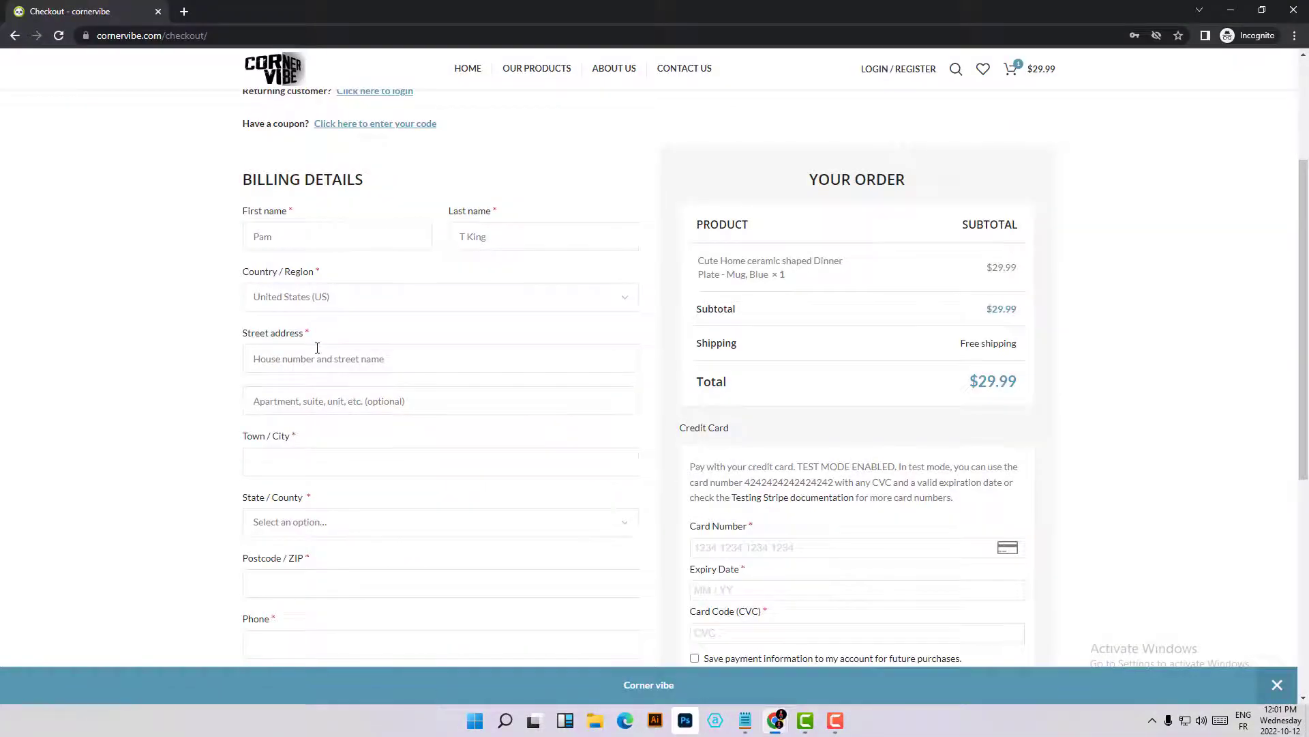
{"action": "key", "text": "alt+Tab"}
{"action": "left_click_drag", "start_coordinate": [689, 291], "coordinate": [830, 296]}
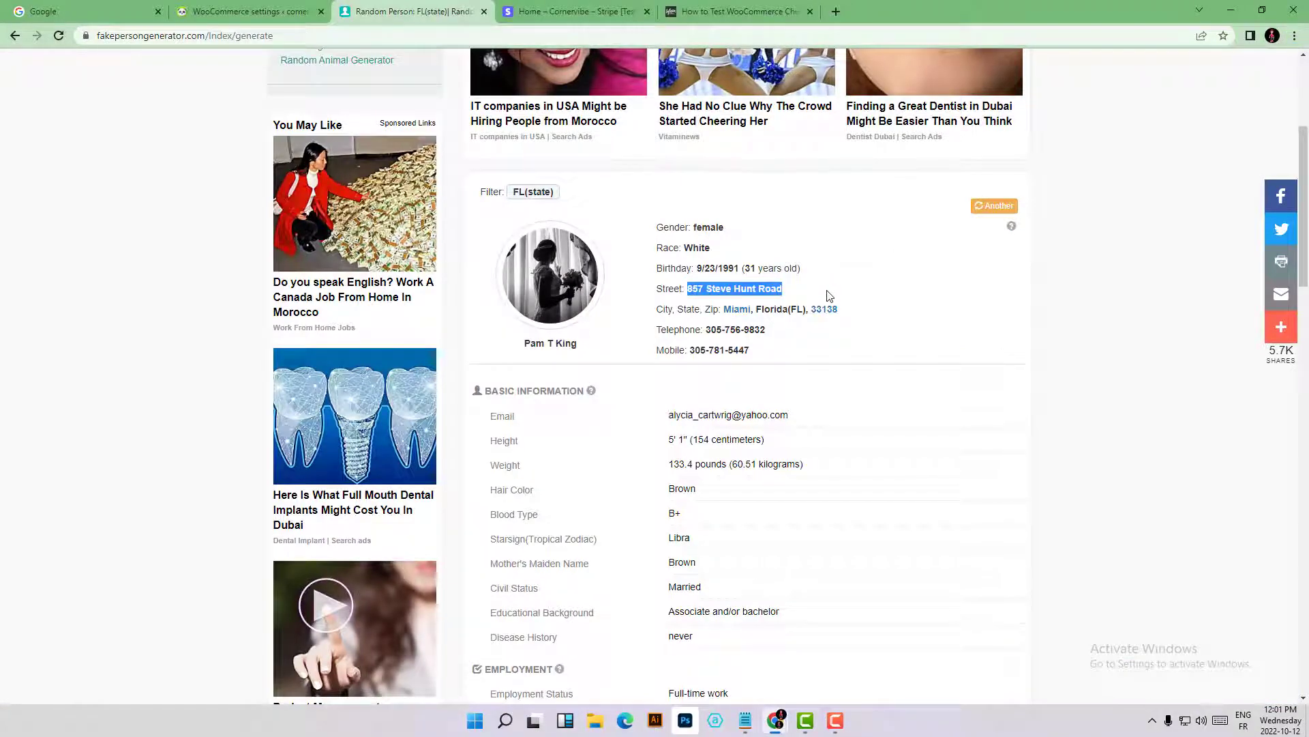
{"action": "key", "text": "alt+Tab"}
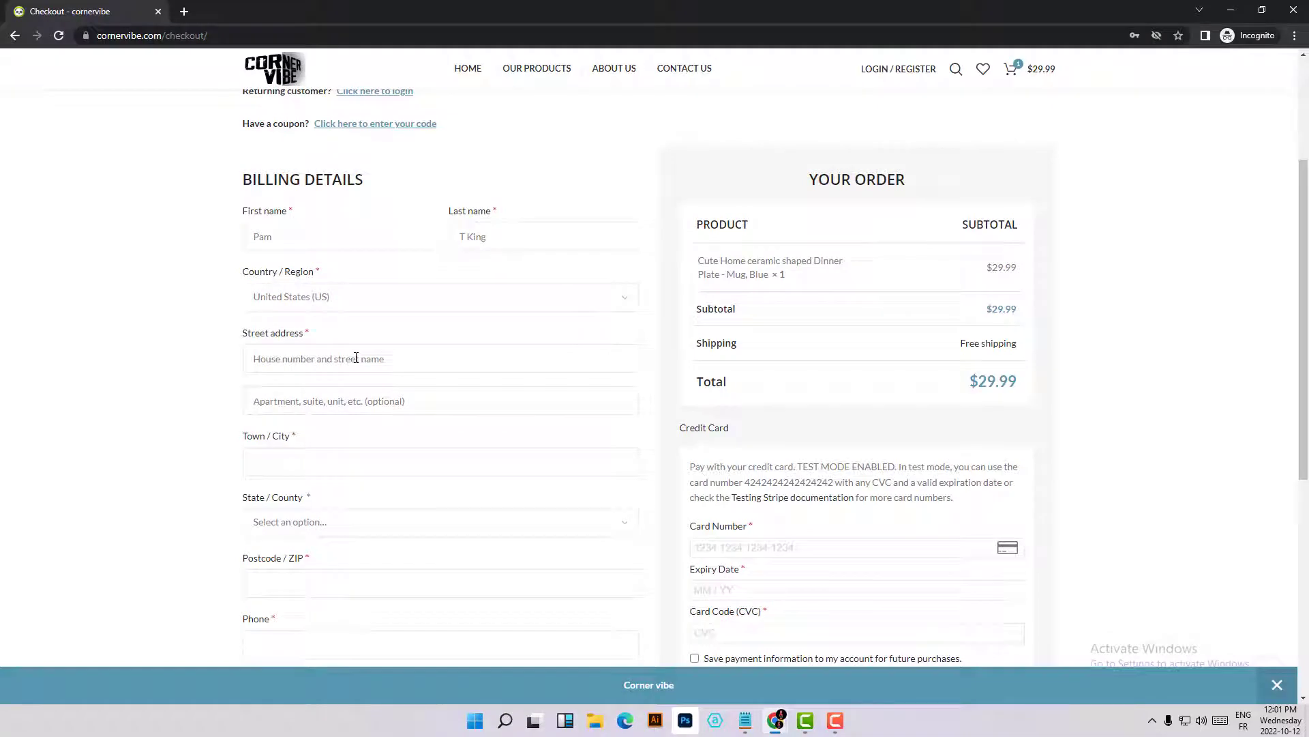
{"action": "left_click", "coordinate": [355, 359]}
{"action": "key", "text": "ctrl+v"}
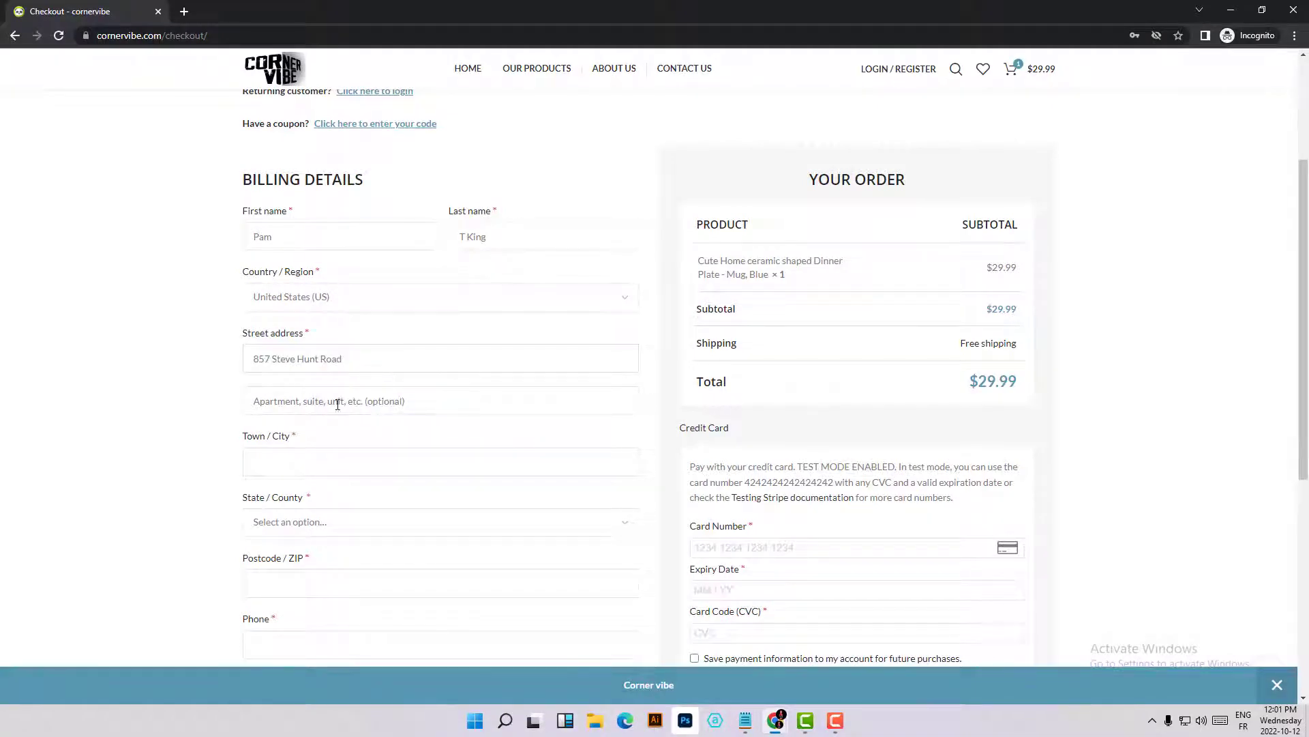
Step: Paste Florida into Town / City and choose Florida as the billing state
{"action": "scroll", "coordinate": [338, 406], "scroll_direction": "down", "scroll_amount": 1}
{"action": "left_click", "coordinate": [316, 387]}
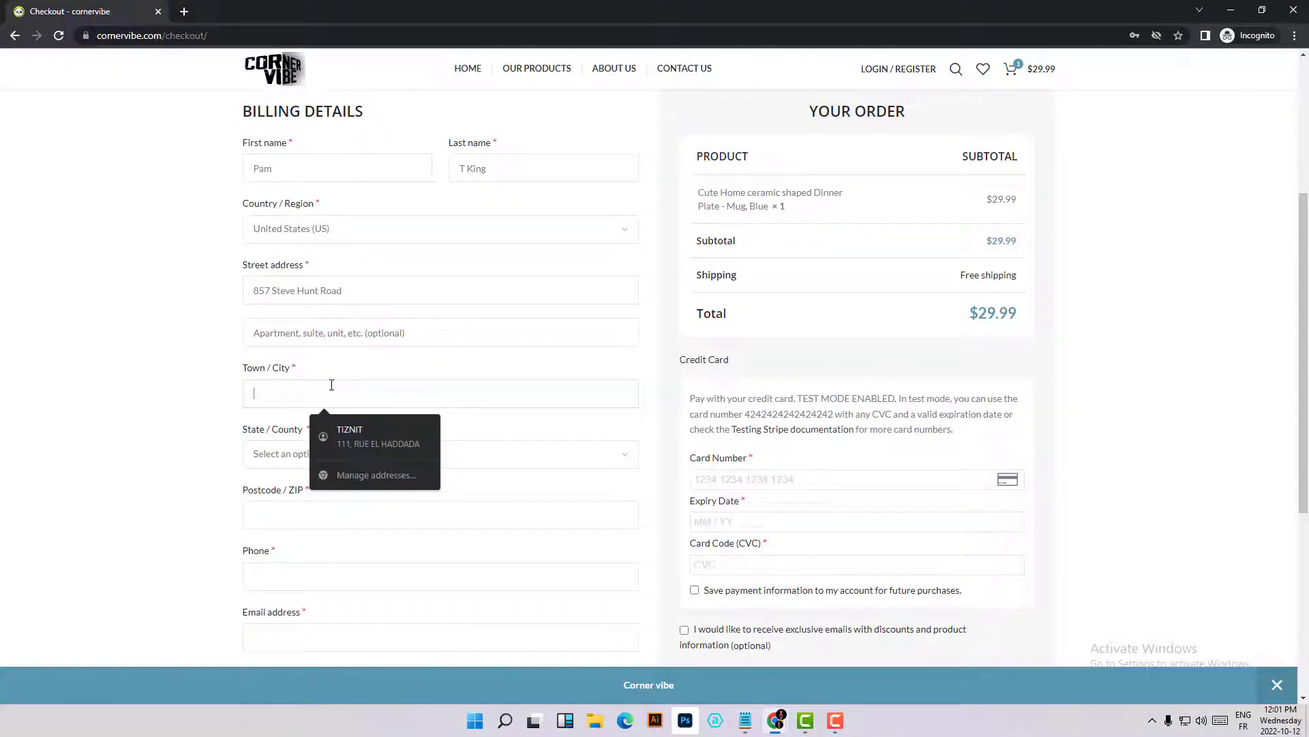
{"action": "key", "text": "alt+Tab"}
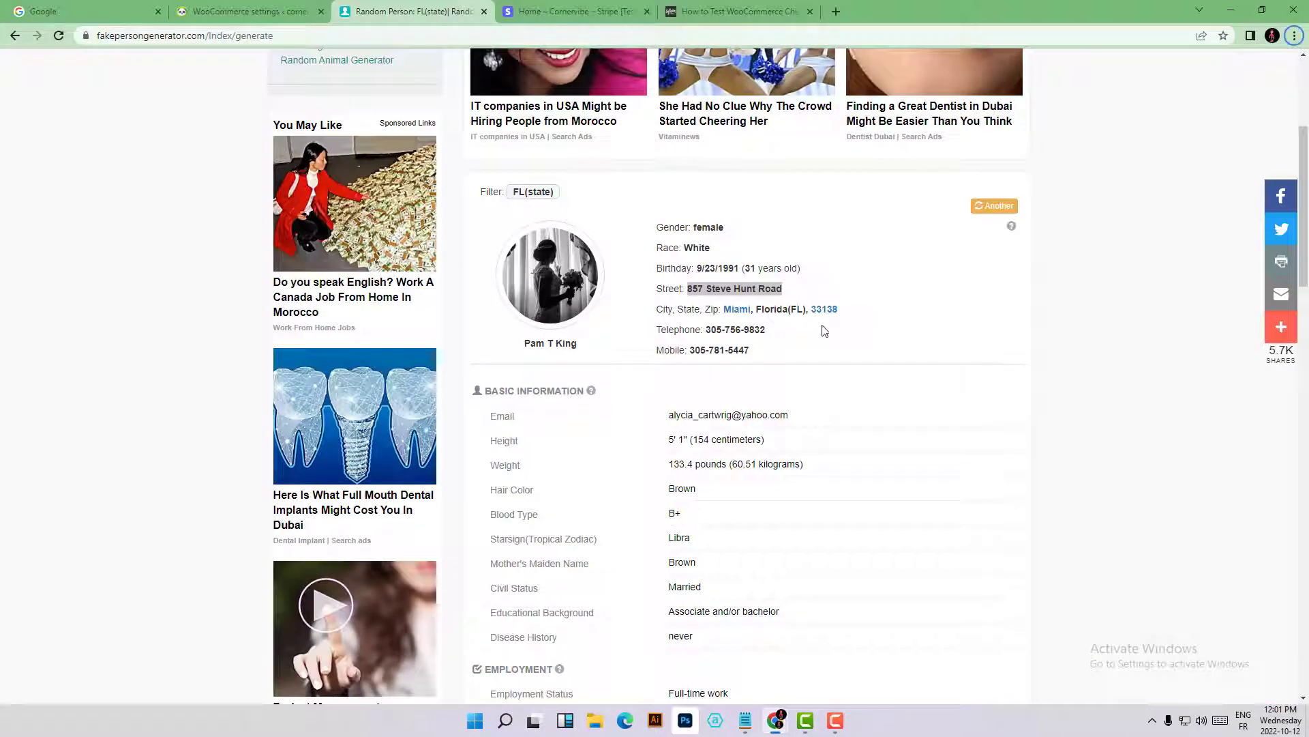
{"action": "double_click", "coordinate": [772, 311]}
{"action": "key", "text": "ctrl+c"}
{"action": "key", "text": "alt+Tab"}
{"action": "left_click", "coordinate": [381, 390]}
{"action": "key", "text": "ctrl+v"}
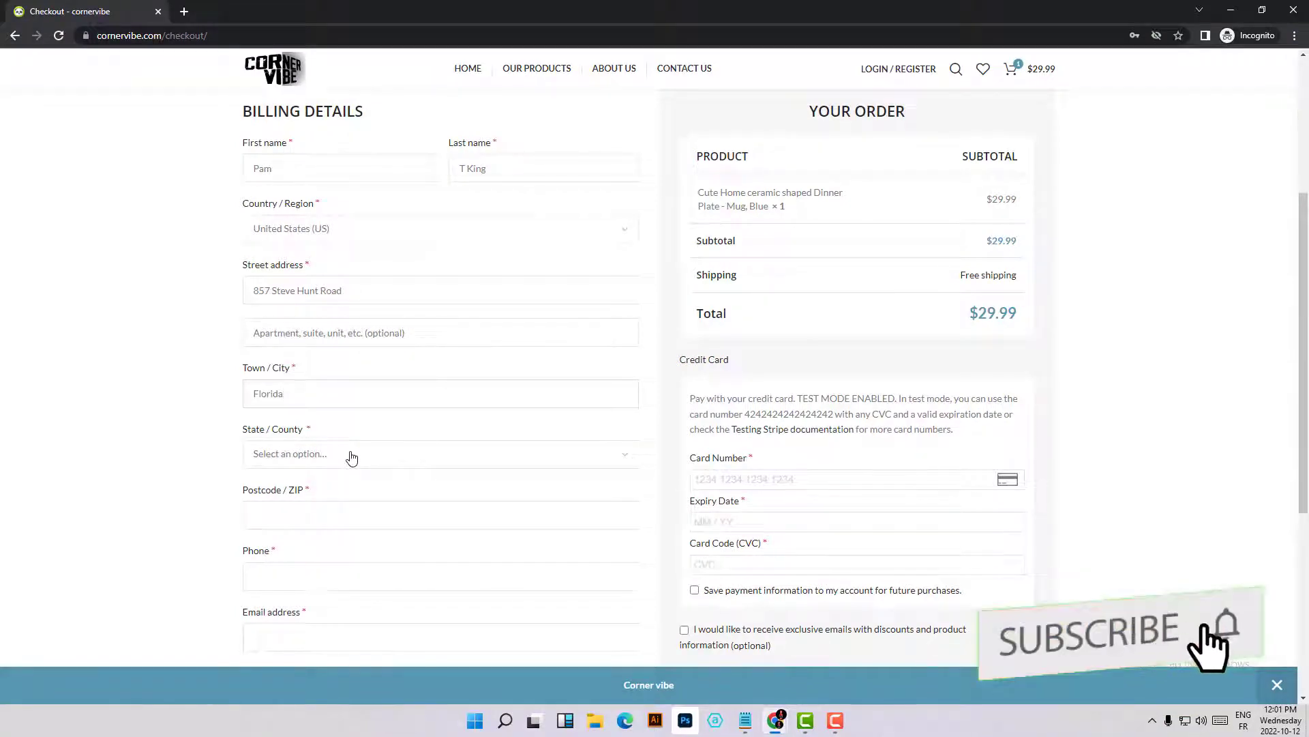
{"action": "key", "text": "alt+Tab"}
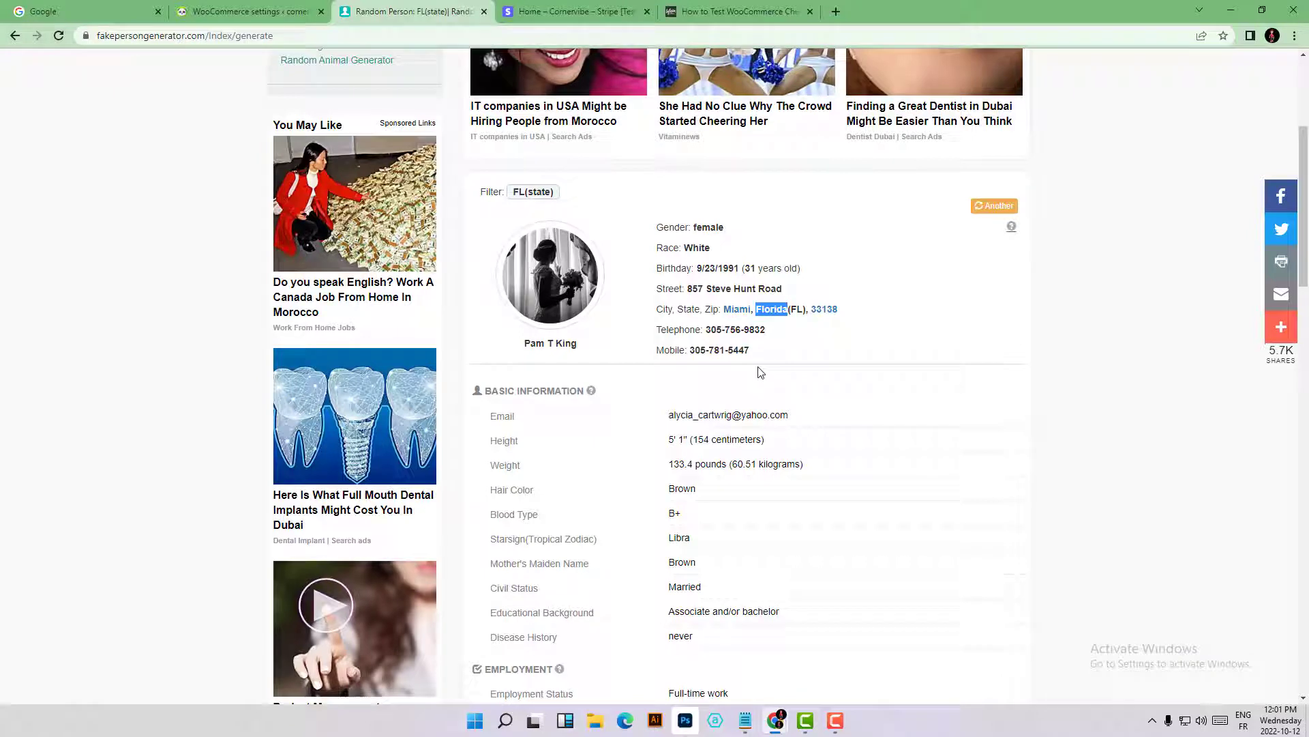
{"action": "key", "text": "alt+Tab"}
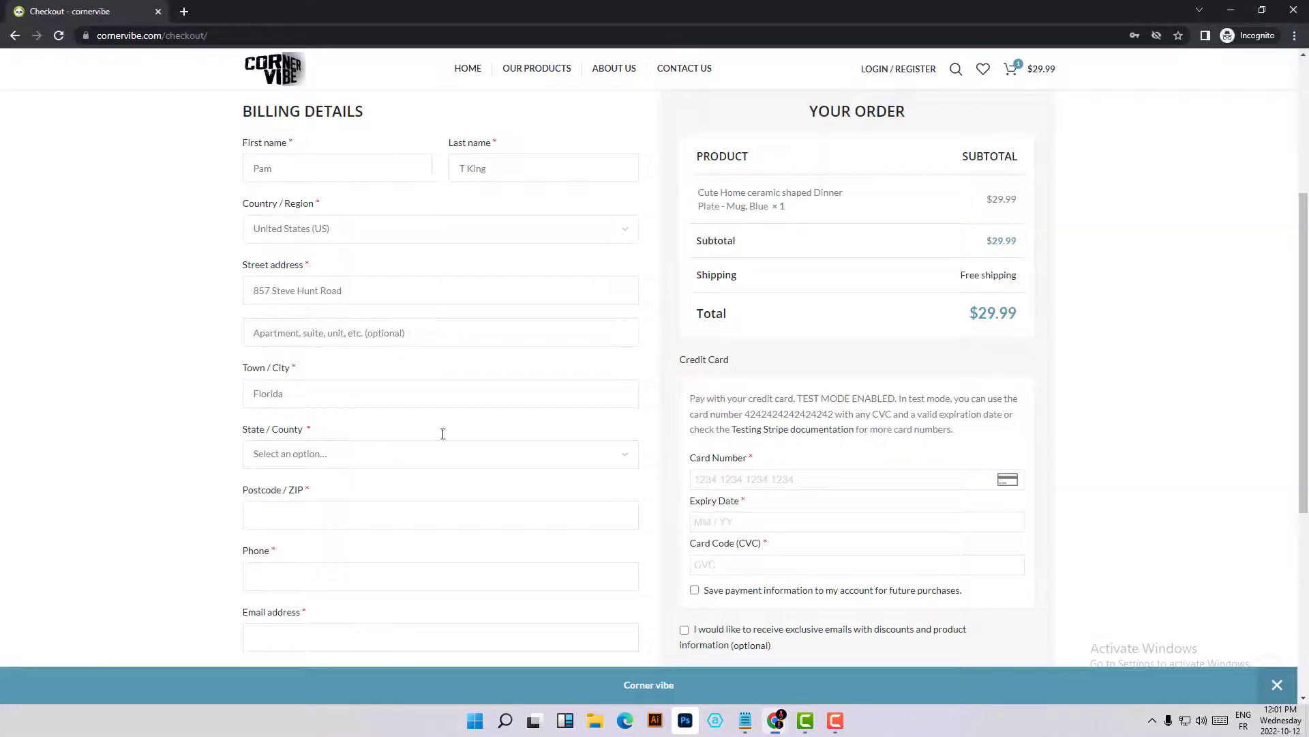
{"action": "left_click", "coordinate": [410, 453]}
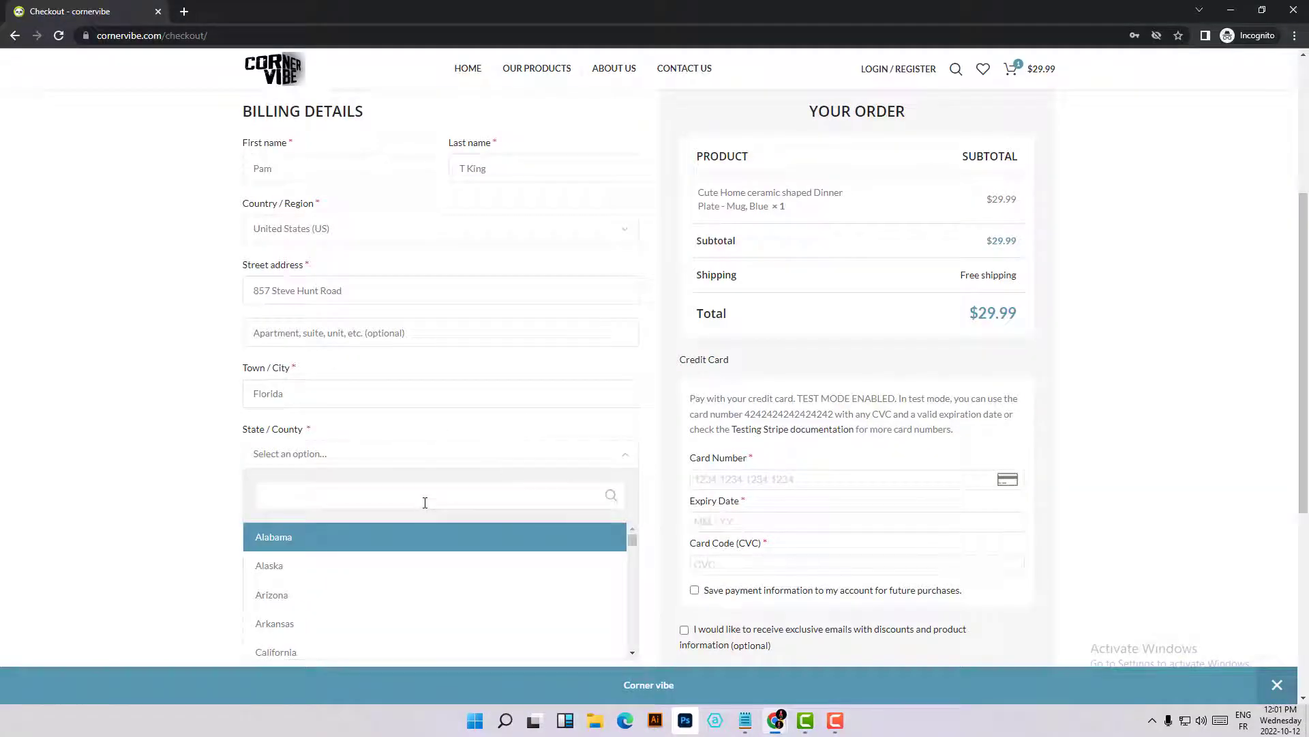
{"action": "type", "text": "f"}
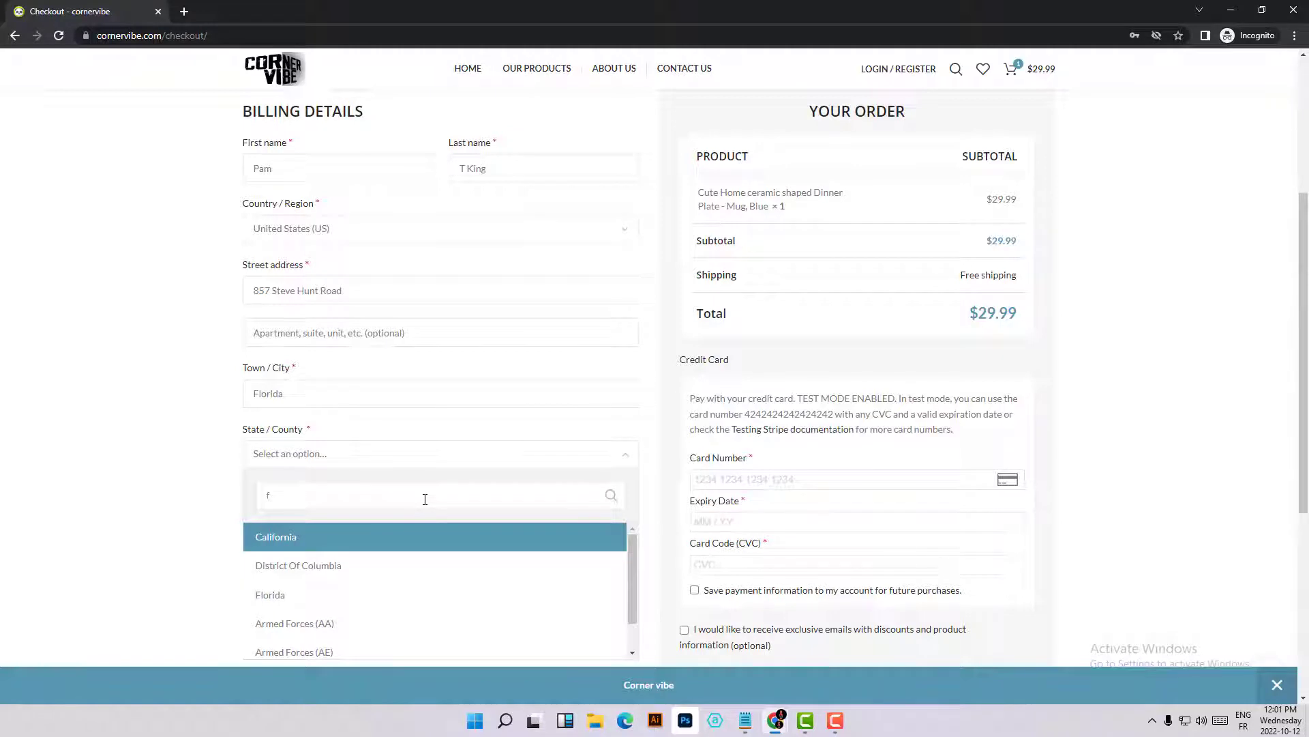
{"action": "type", "text": "lo"}
{"action": "left_click", "coordinate": [385, 543]}
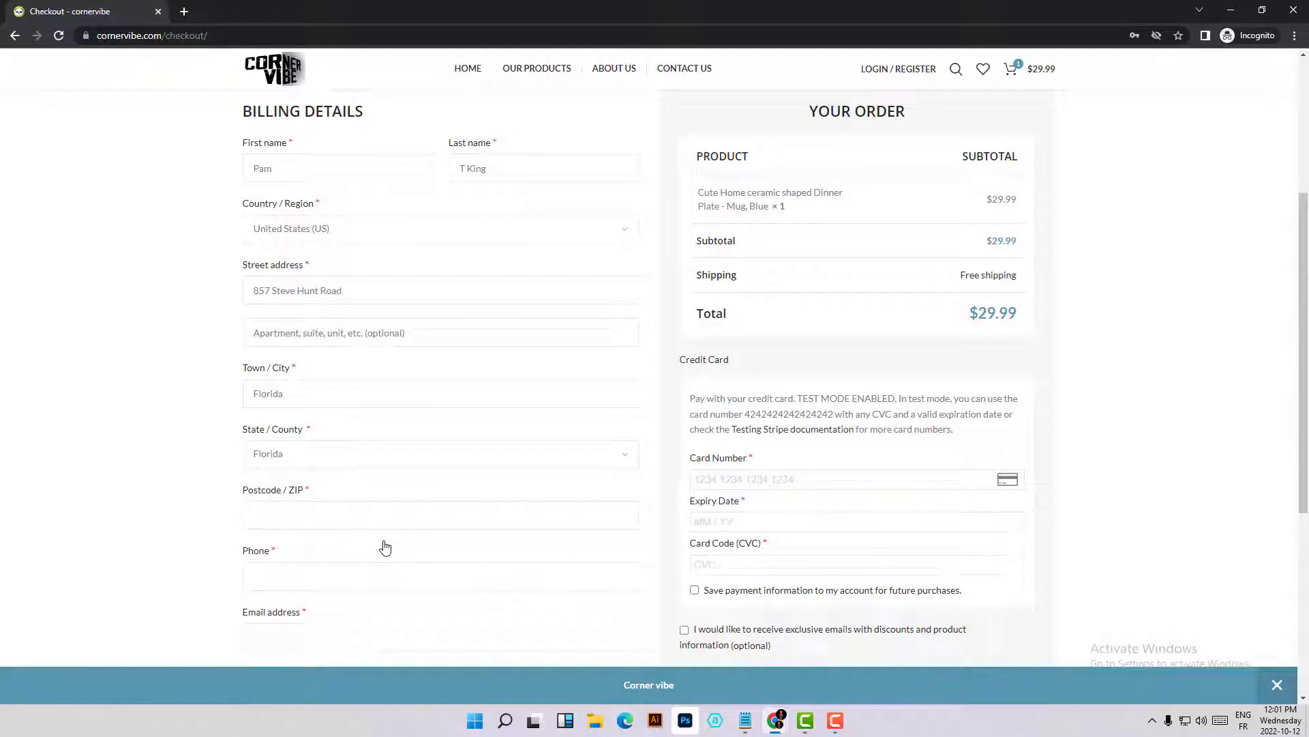
Step: Take the city Miami from the generator and select the wrong Florida entry in Town / City
{"action": "key", "text": "alt+Tab"}
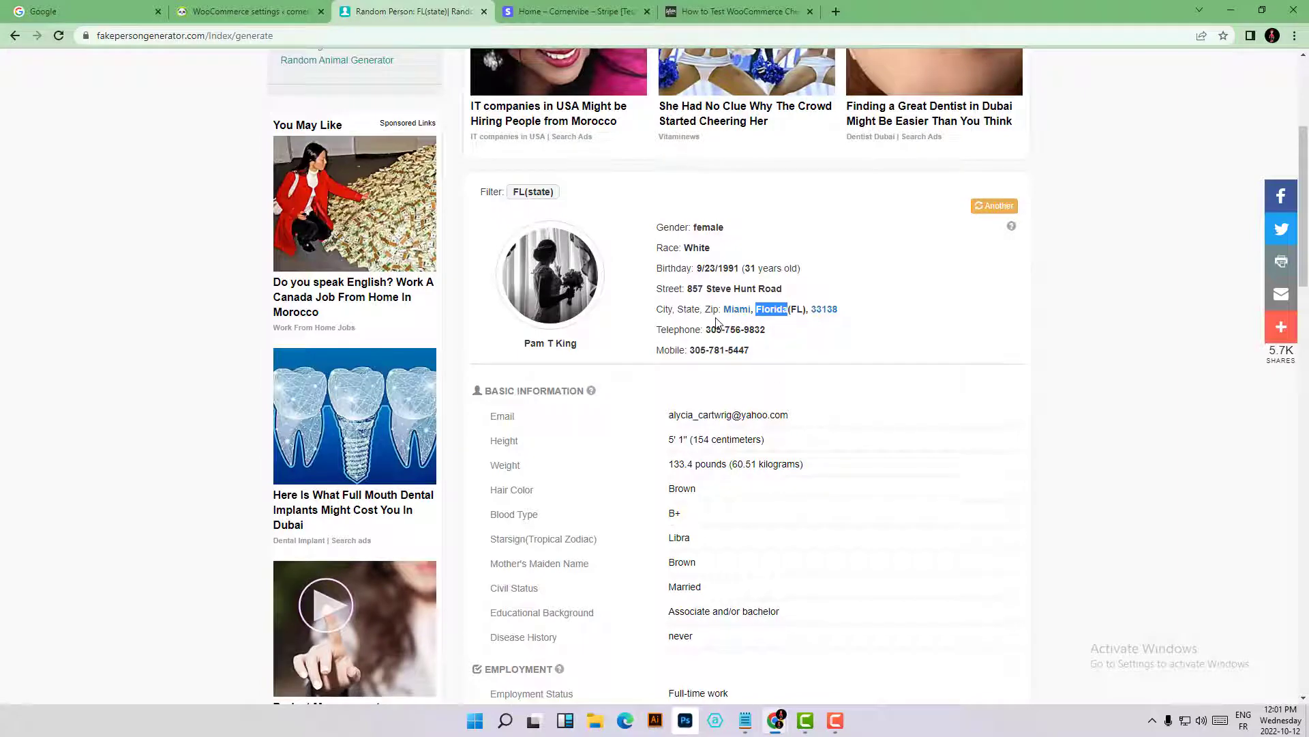
{"action": "left_click_drag", "start_coordinate": [723, 309], "coordinate": [751, 310]}
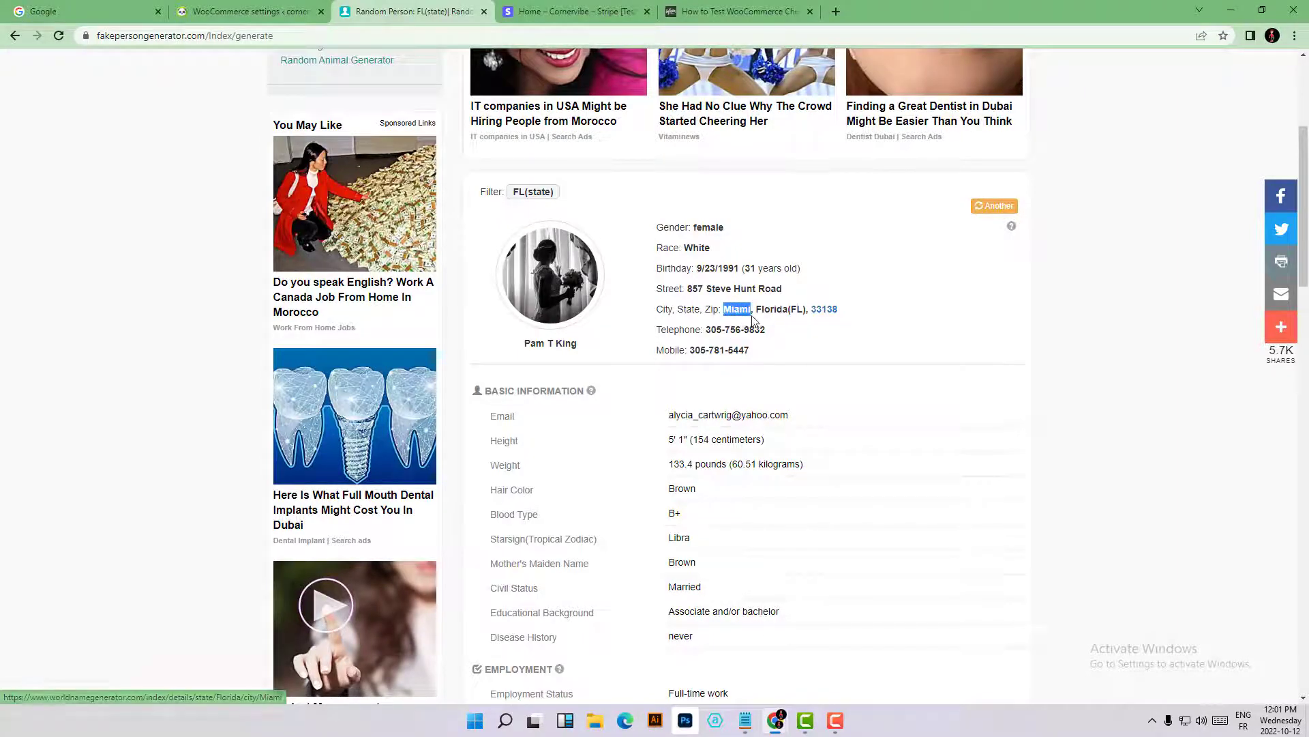
{"action": "key", "text": "alt+Tab"}
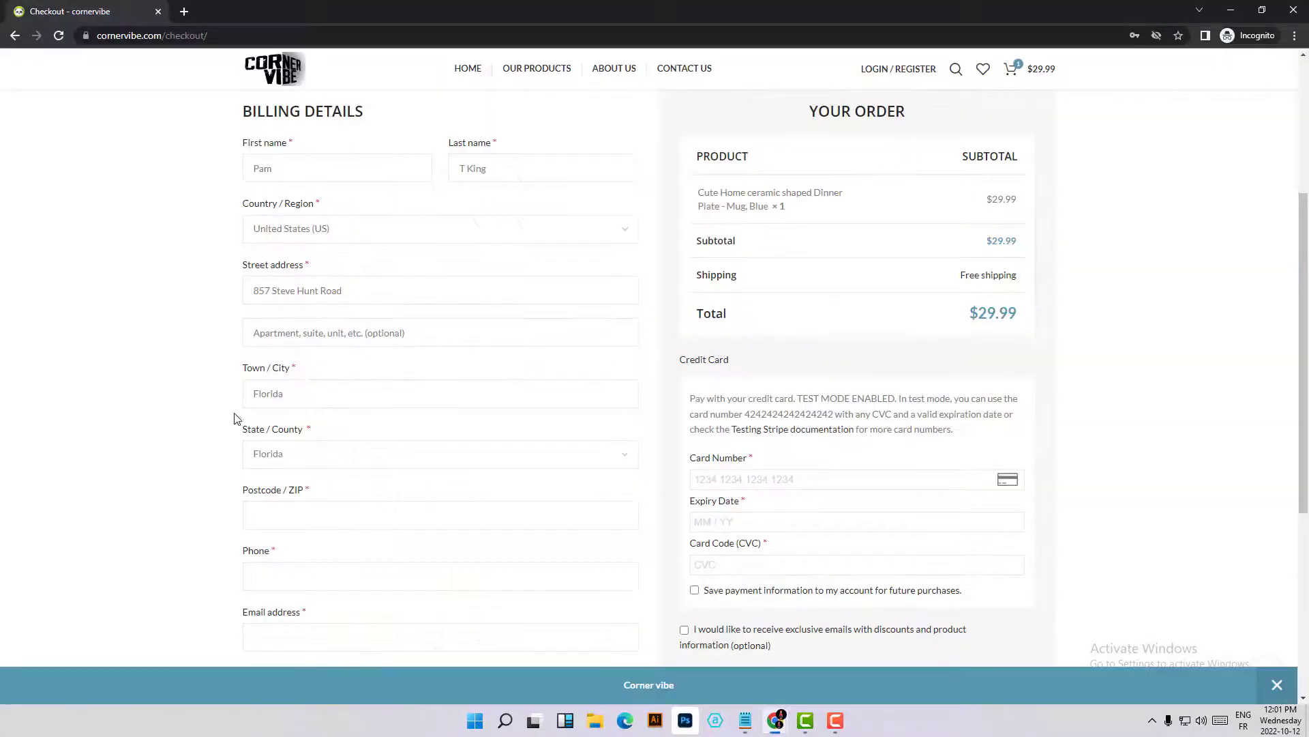
{"action": "double_click", "coordinate": [309, 398]}
Step: Replace the city with Miami and paste the generated ZIP code into Postcode / ZIP
{"action": "key", "text": "ctrl+v"}
{"action": "scroll", "coordinate": [310, 500], "scroll_direction": "down", "scroll_amount": 3}
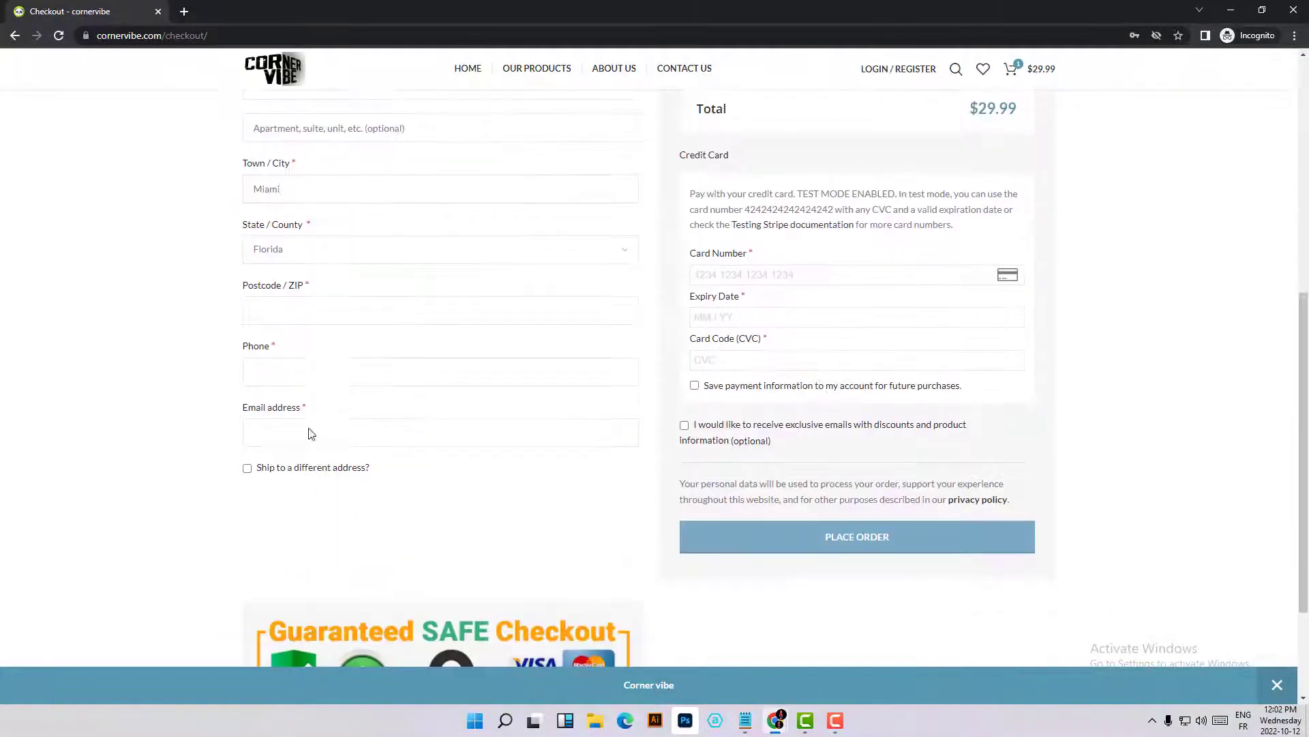
{"action": "key", "text": "alt+Tab"}
{"action": "left_click_drag", "start_coordinate": [851, 312], "coordinate": [812, 315]}
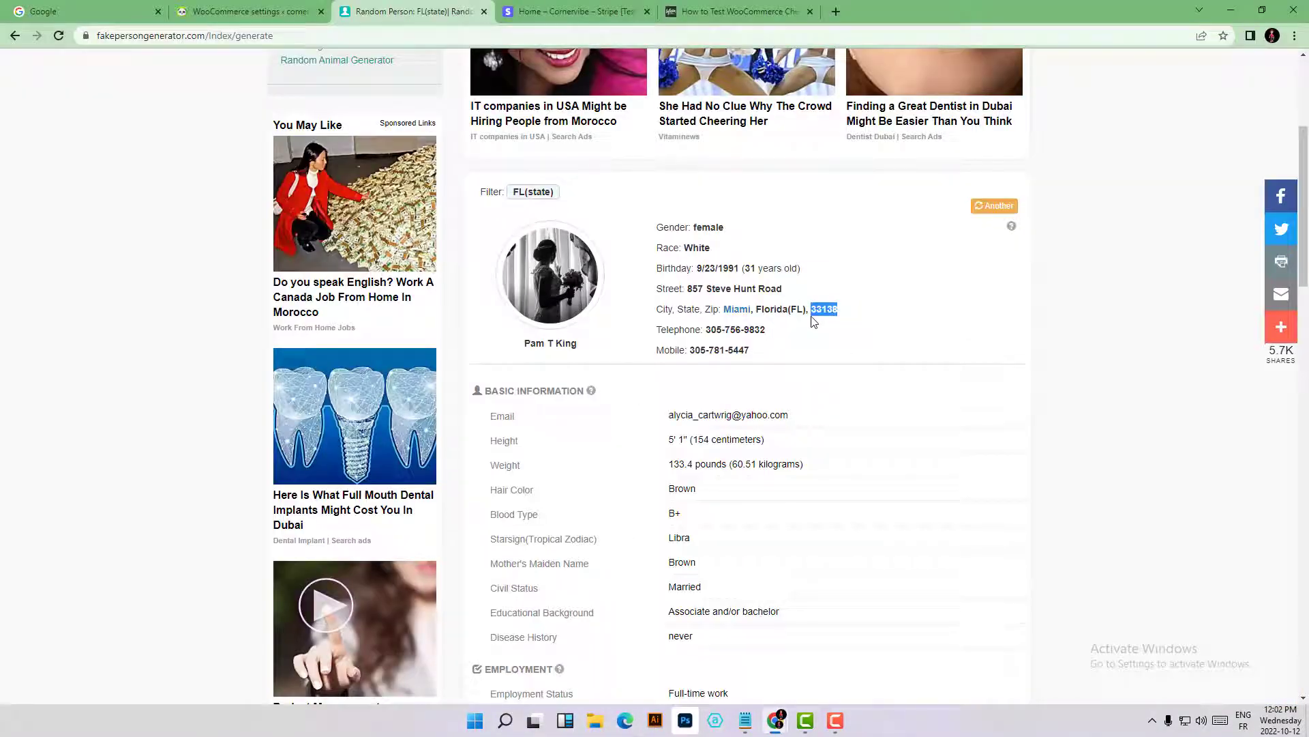
{"action": "key", "text": "ctrl+c"}
{"action": "key", "text": "alt+Tab"}
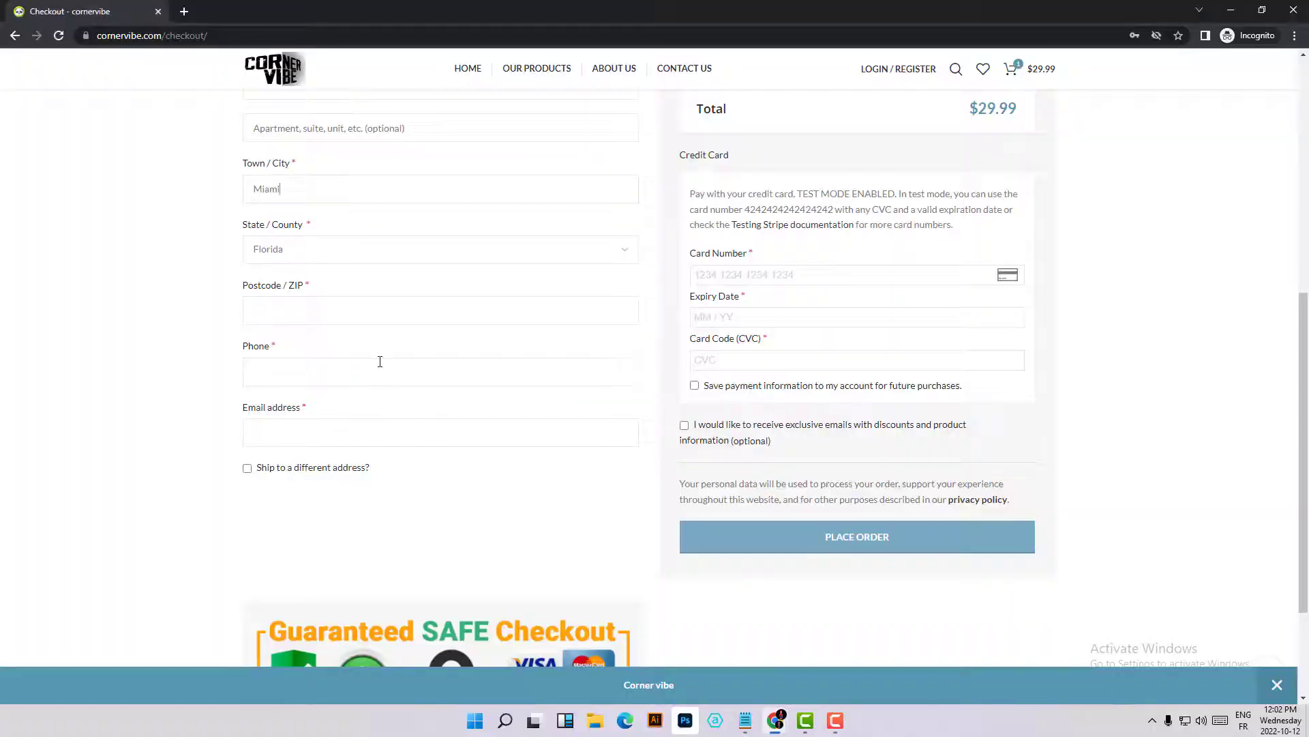
{"action": "left_click", "coordinate": [390, 300]}
{"action": "key", "text": "ctrl+v"}
Step: Paste the generated mobile number into Phone and get the Email address field ready
{"action": "left_click", "coordinate": [386, 374]}
{"action": "key", "text": "alt+Tab"}
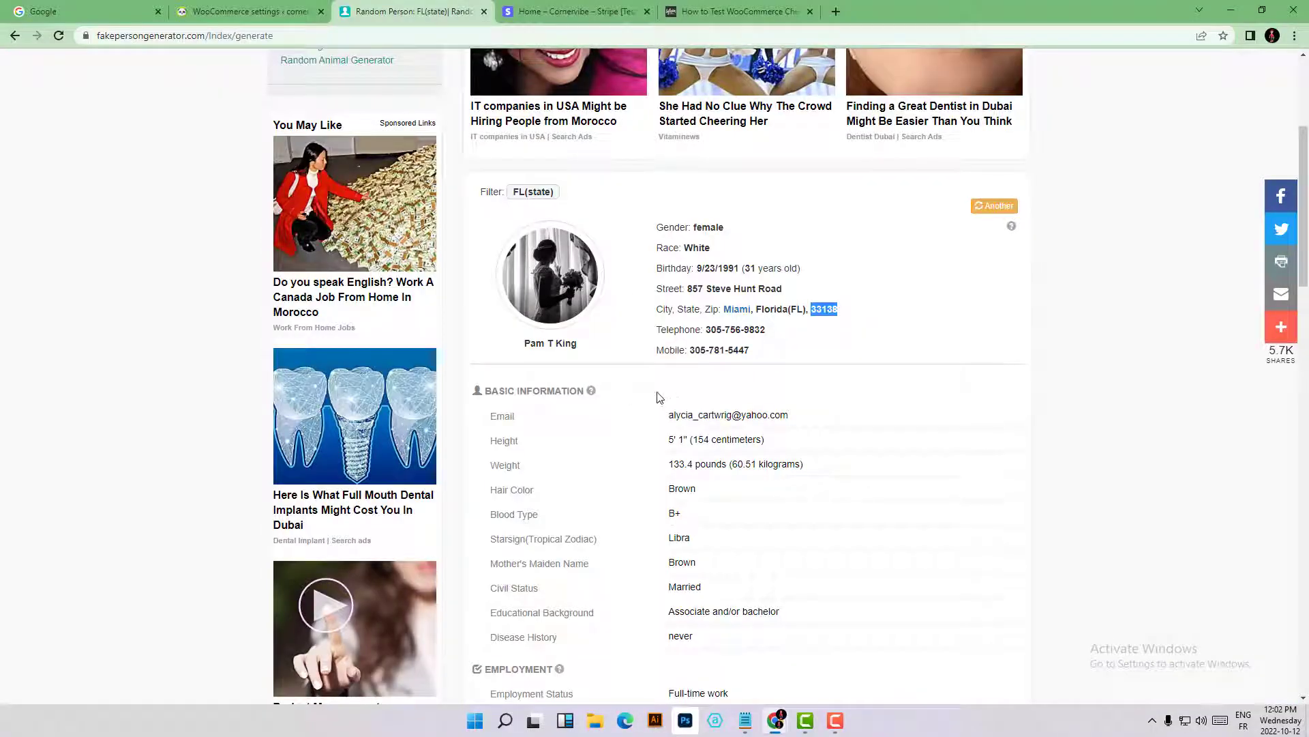
{"action": "left_click_drag", "start_coordinate": [689, 352], "coordinate": [779, 352]}
{"action": "key", "text": "ctrl+c"}
{"action": "key", "text": "alt+Tab"}
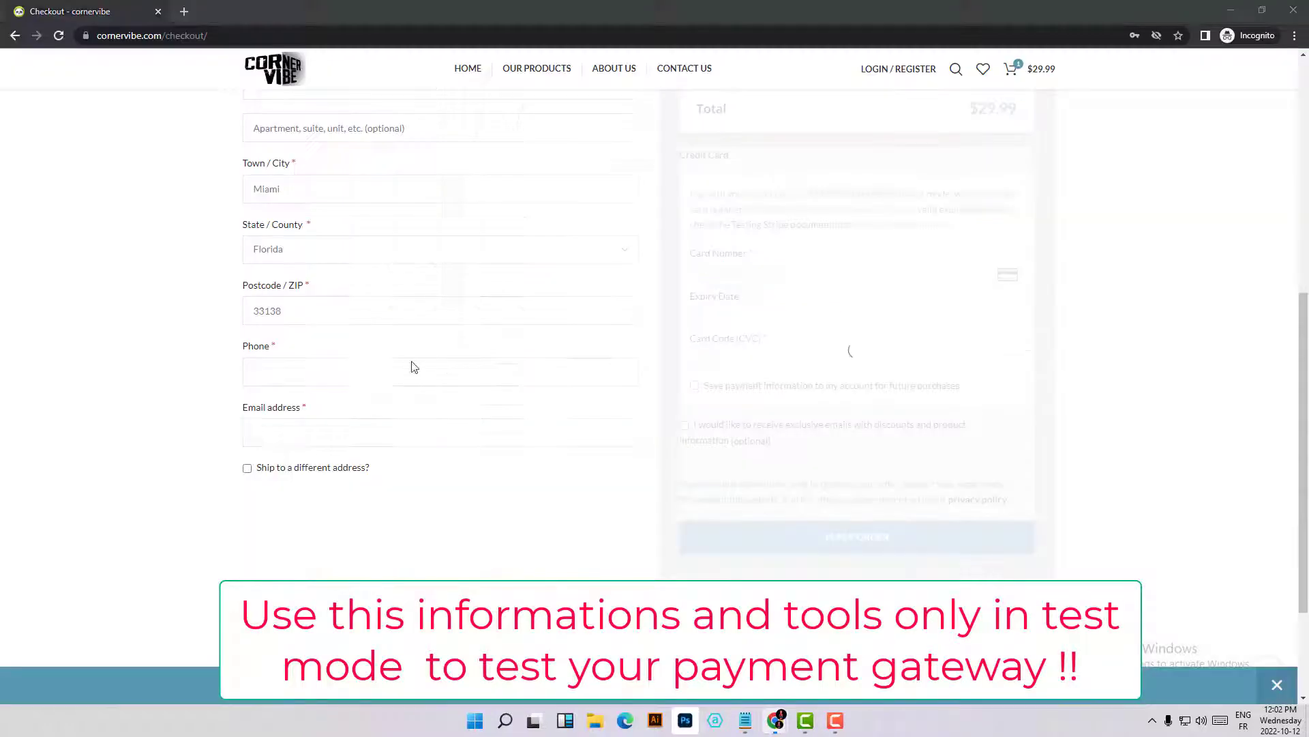
{"action": "left_click", "coordinate": [302, 371]}
{"action": "key", "text": "ctrl+v"}
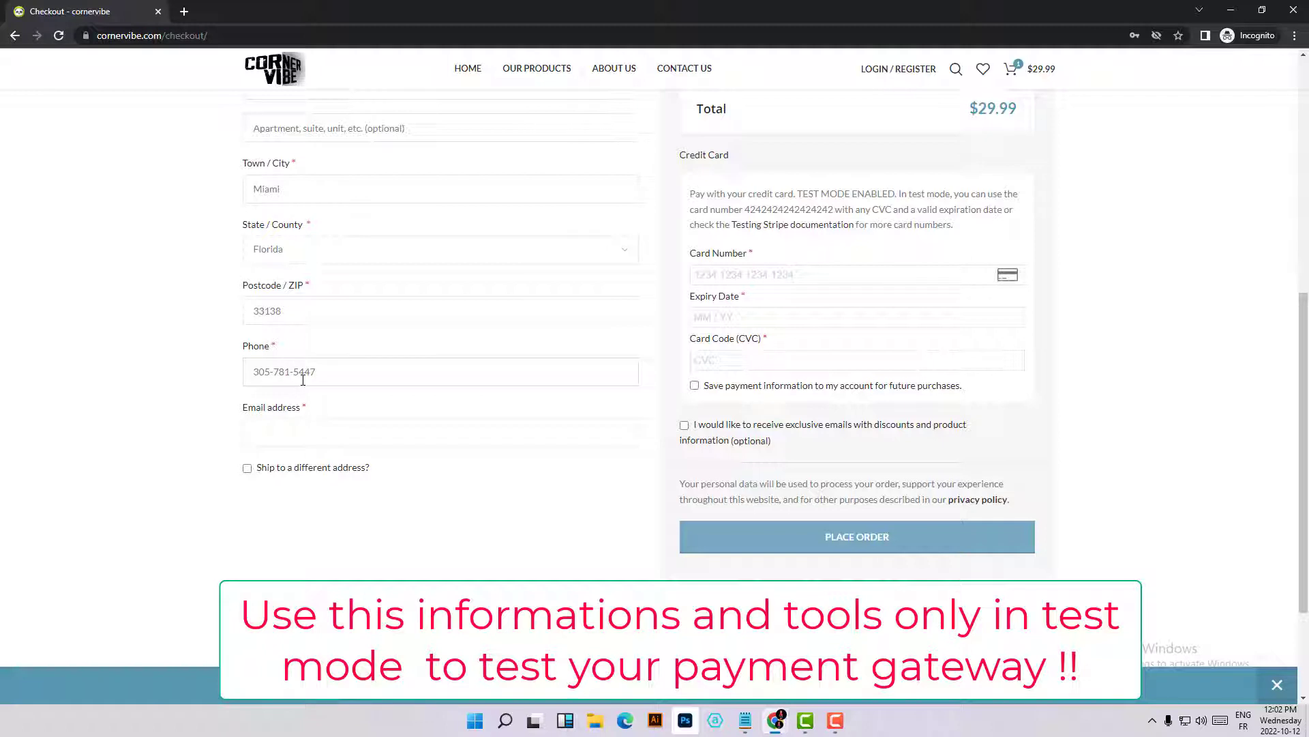
{"action": "left_click", "coordinate": [291, 433]}
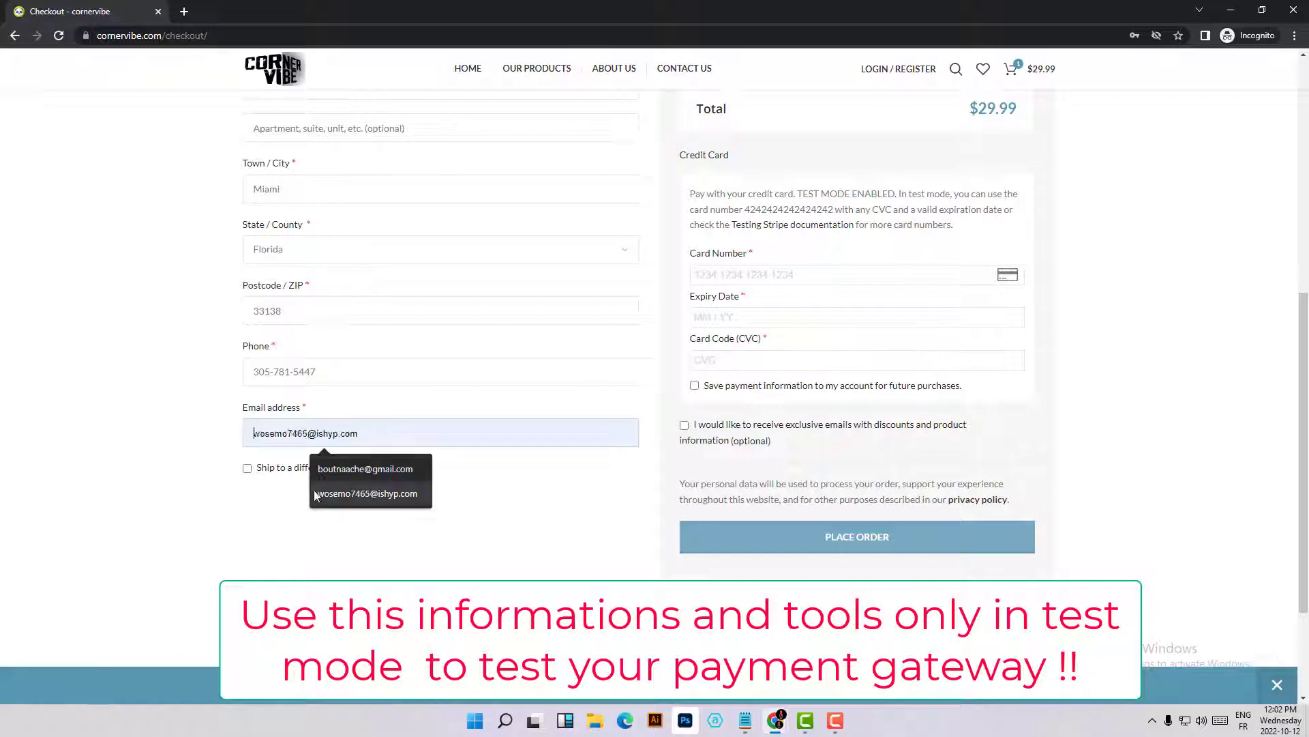
{"action": "left_click", "coordinate": [666, 421]}
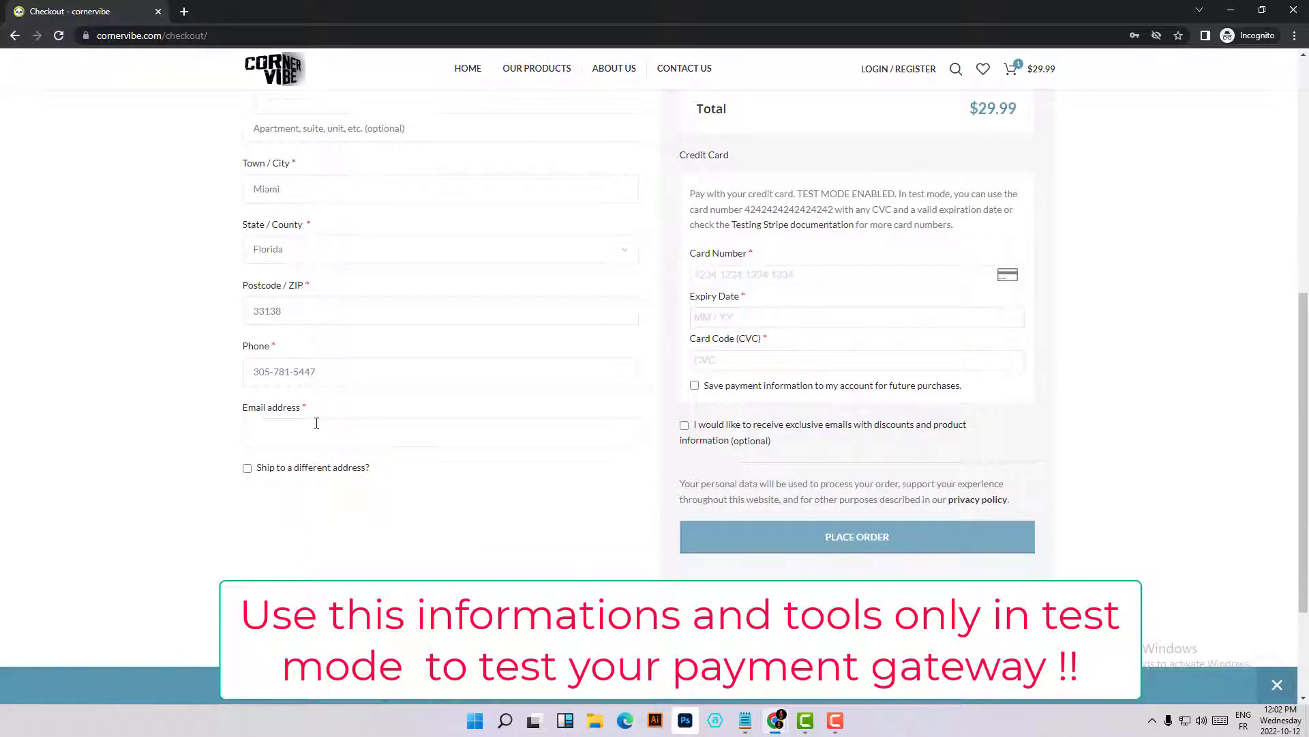
{"action": "left_click", "coordinate": [281, 438]}
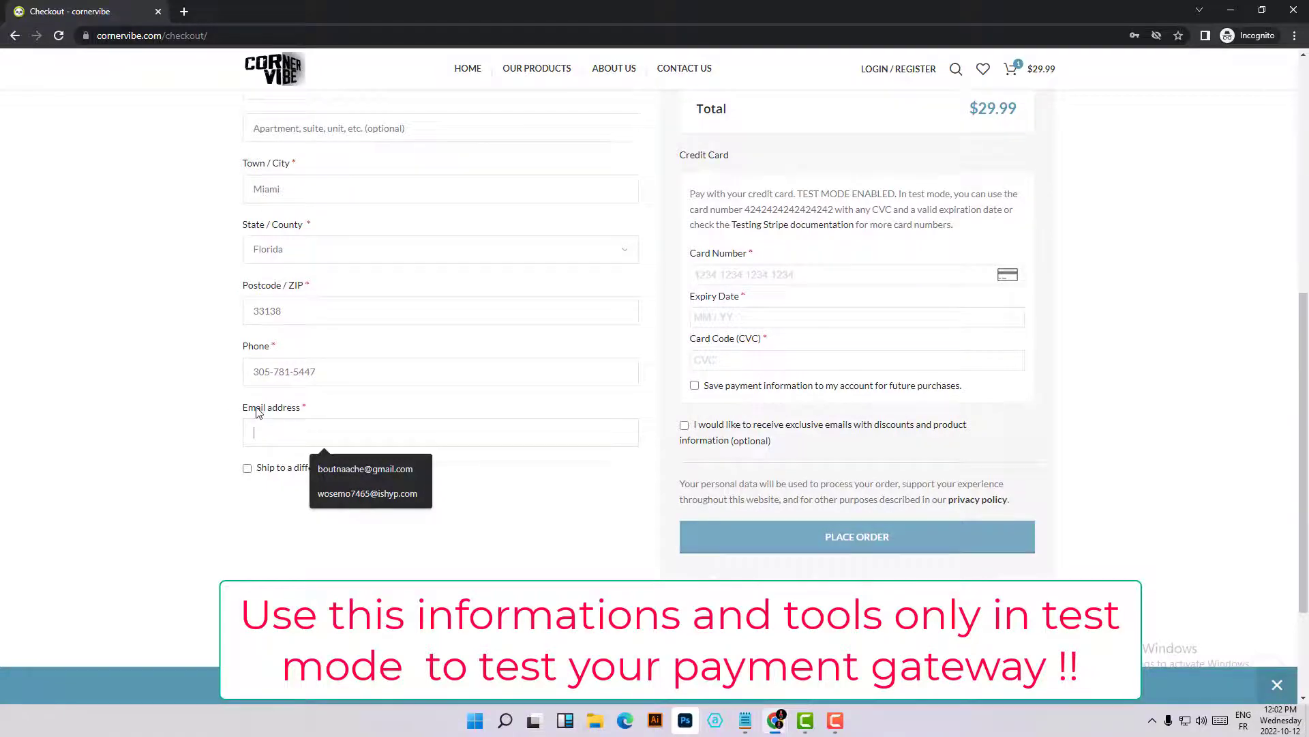
{"action": "key", "text": "alt+Tab"}
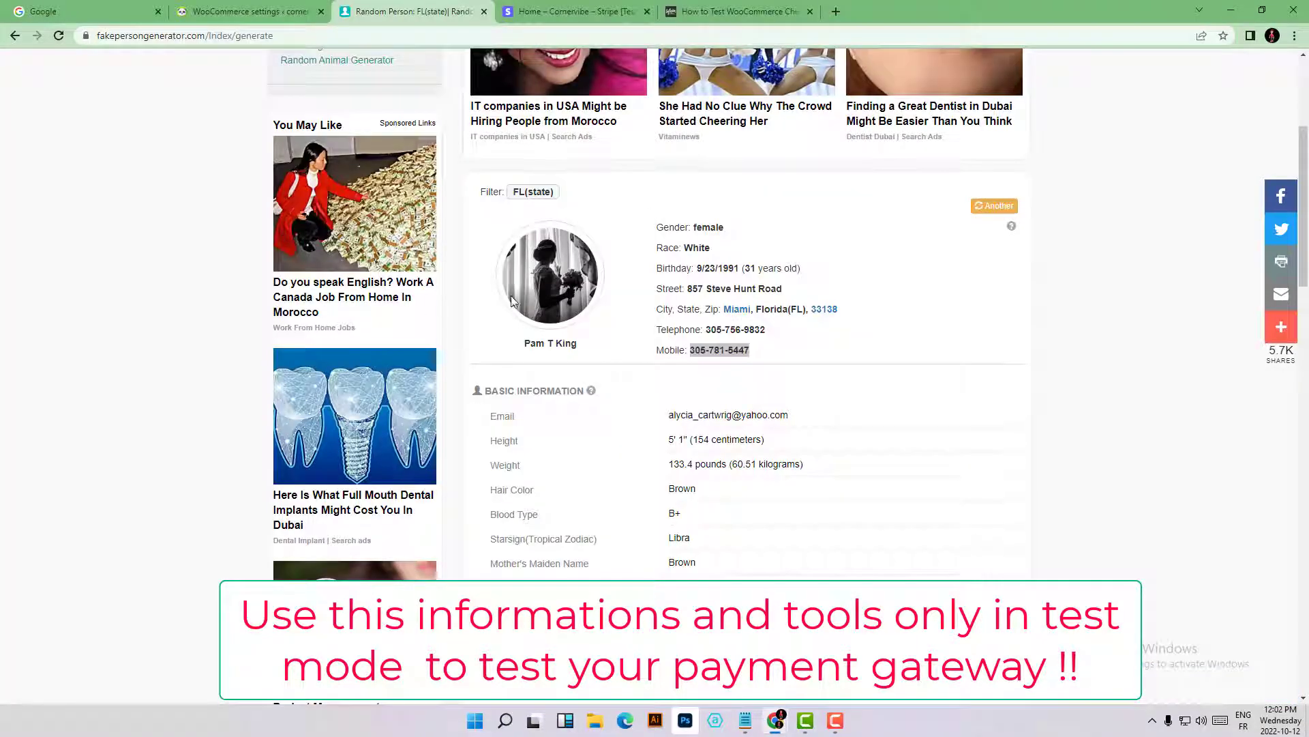
Step: Search Google for a temporary email service and open the Temp Mail site
{"action": "key", "text": "alt+Tab"}
{"action": "key", "text": "alt+Tab"}
{"action": "key", "text": "alt+Tab"}
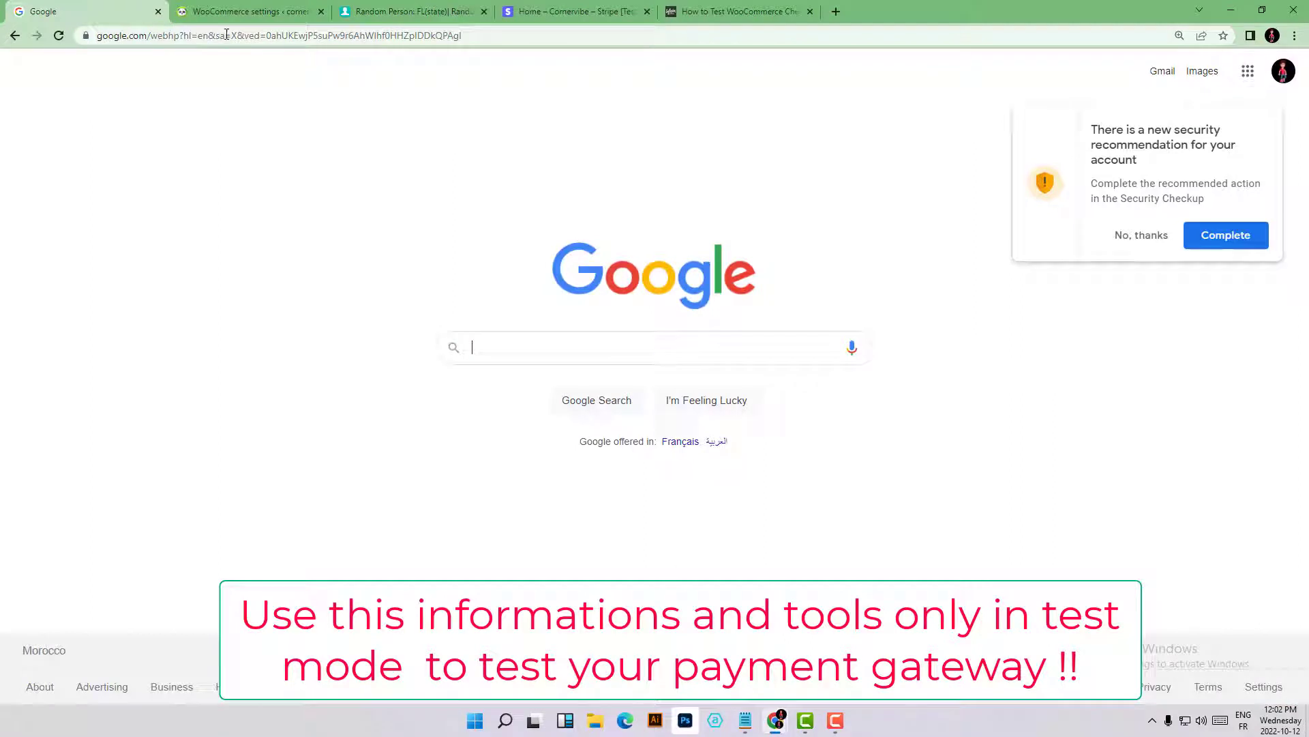
{"action": "left_click", "coordinate": [624, 355]}
{"action": "type", "text": "t"}
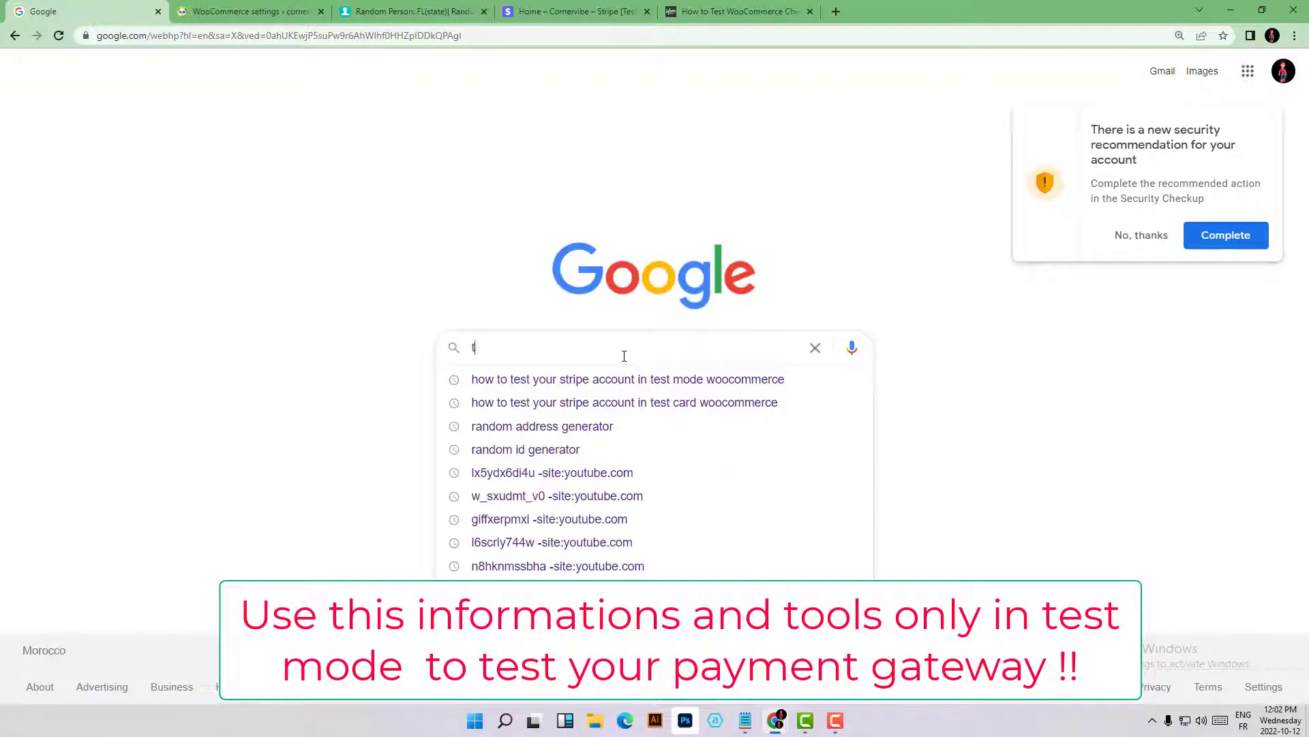
{"action": "type", "text": "em"}
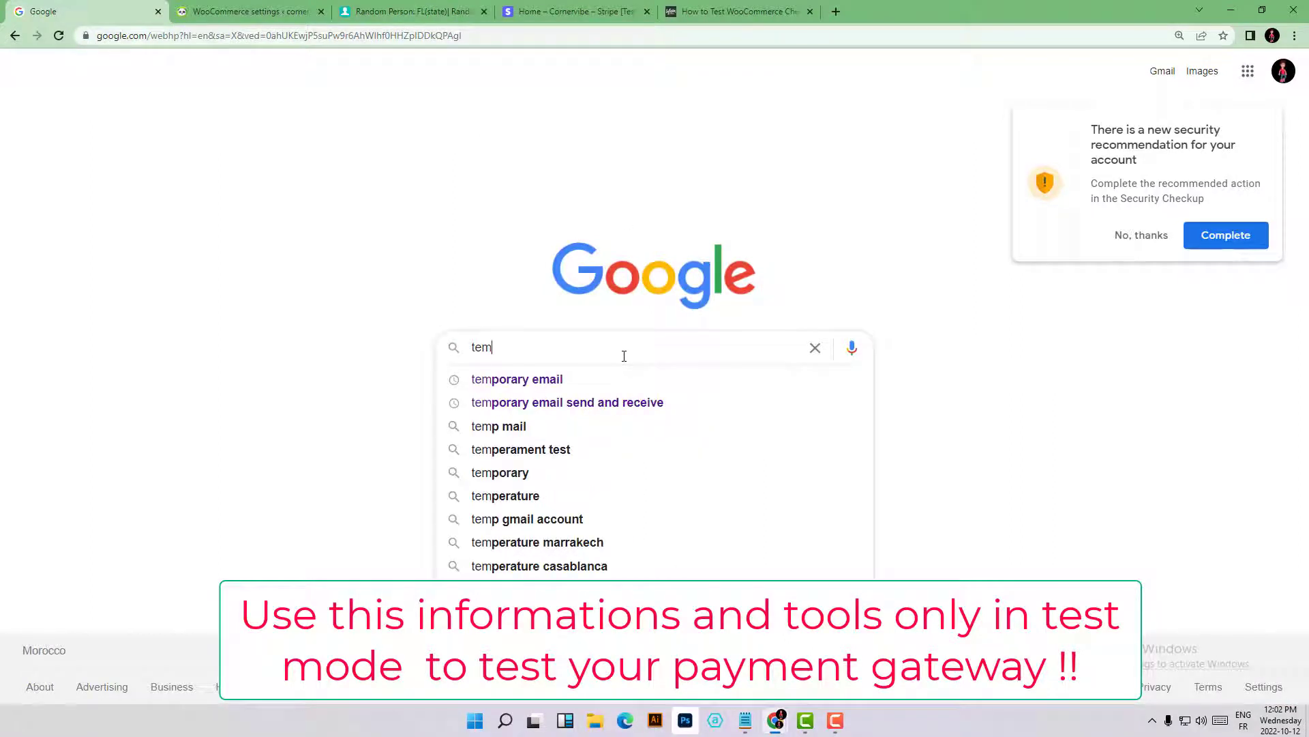
{"action": "key", "text": "Down"}
{"action": "key", "text": "Return"}
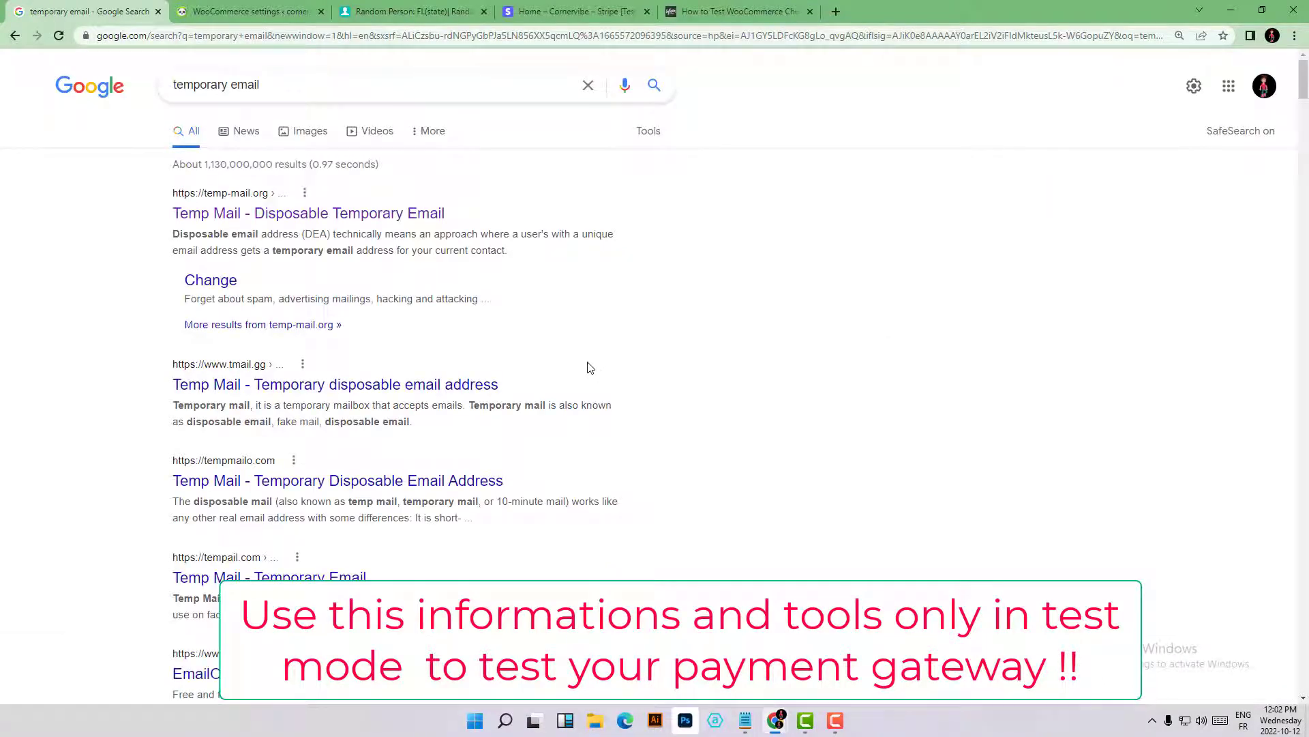
{"action": "left_click", "coordinate": [202, 199]}
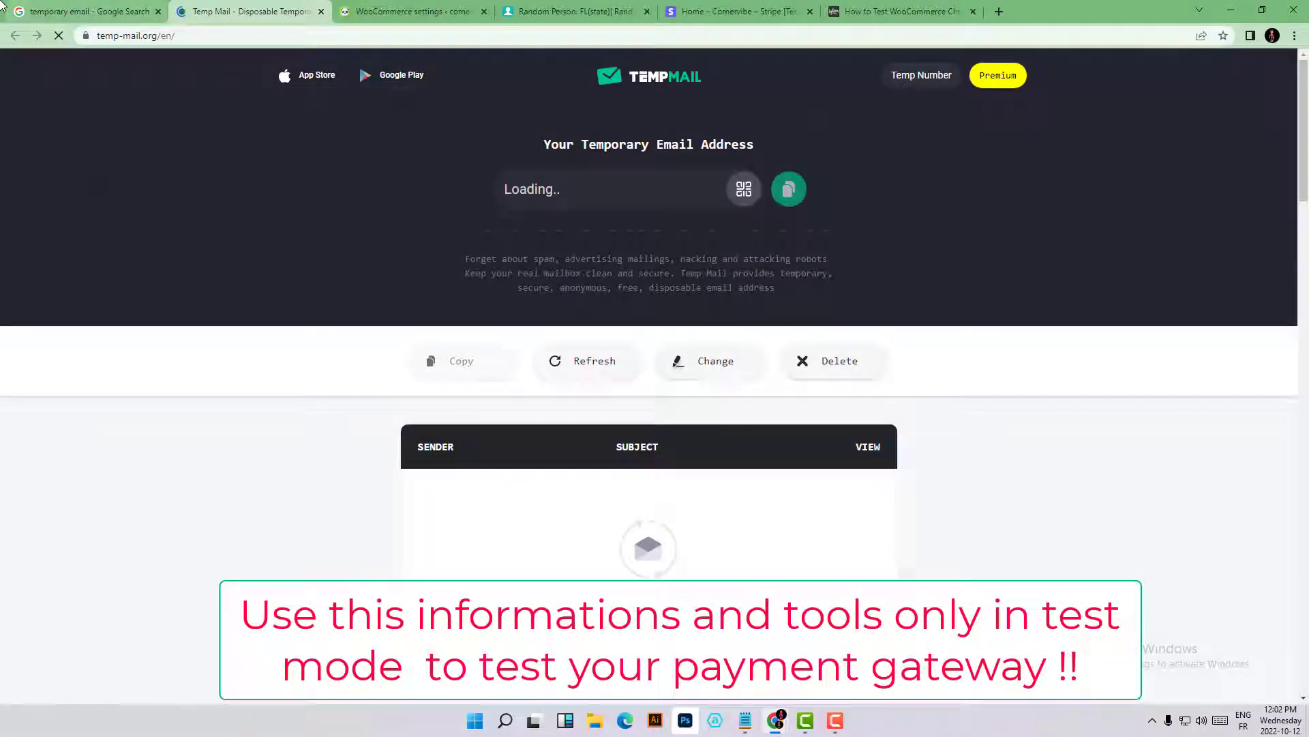
Step: Copy the disposable Temp Mail address and return to the checkout
{"action": "key", "text": "ctrl+shift+Tab"}
{"action": "scroll", "coordinate": [266, 240], "scroll_direction": "down", "scroll_amount": 3}
{"action": "scroll", "coordinate": [228, 476], "scroll_direction": "down", "scroll_amount": 2}
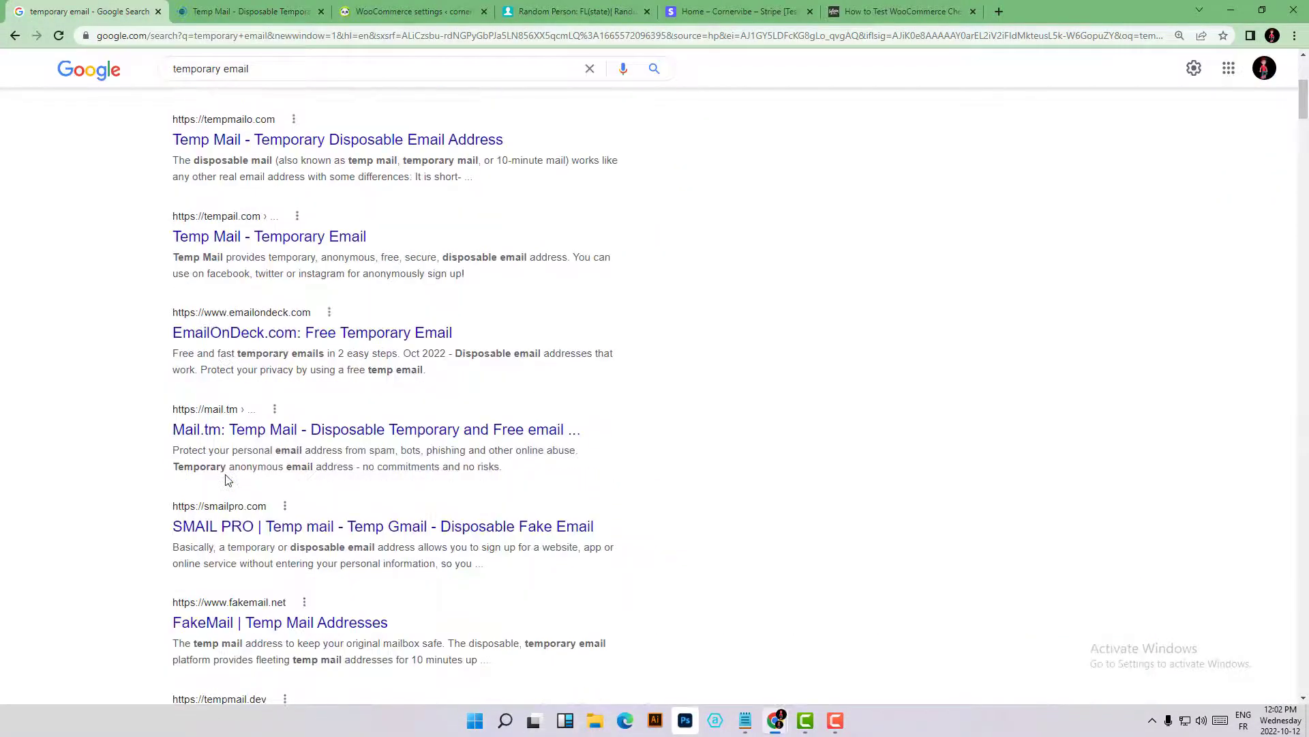
{"action": "scroll", "coordinate": [228, 477], "scroll_direction": "up", "scroll_amount": 5}
{"action": "left_click", "coordinate": [219, 5]}
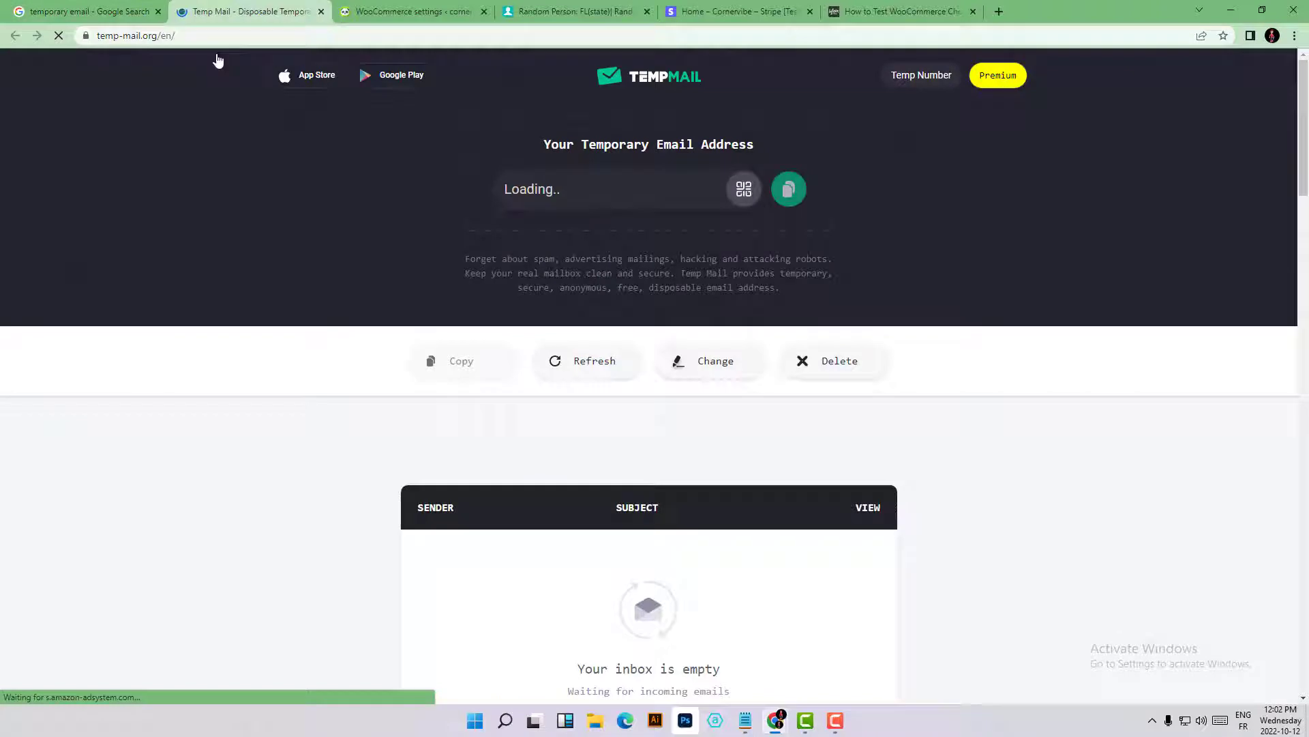
{"action": "left_click", "coordinate": [791, 193]}
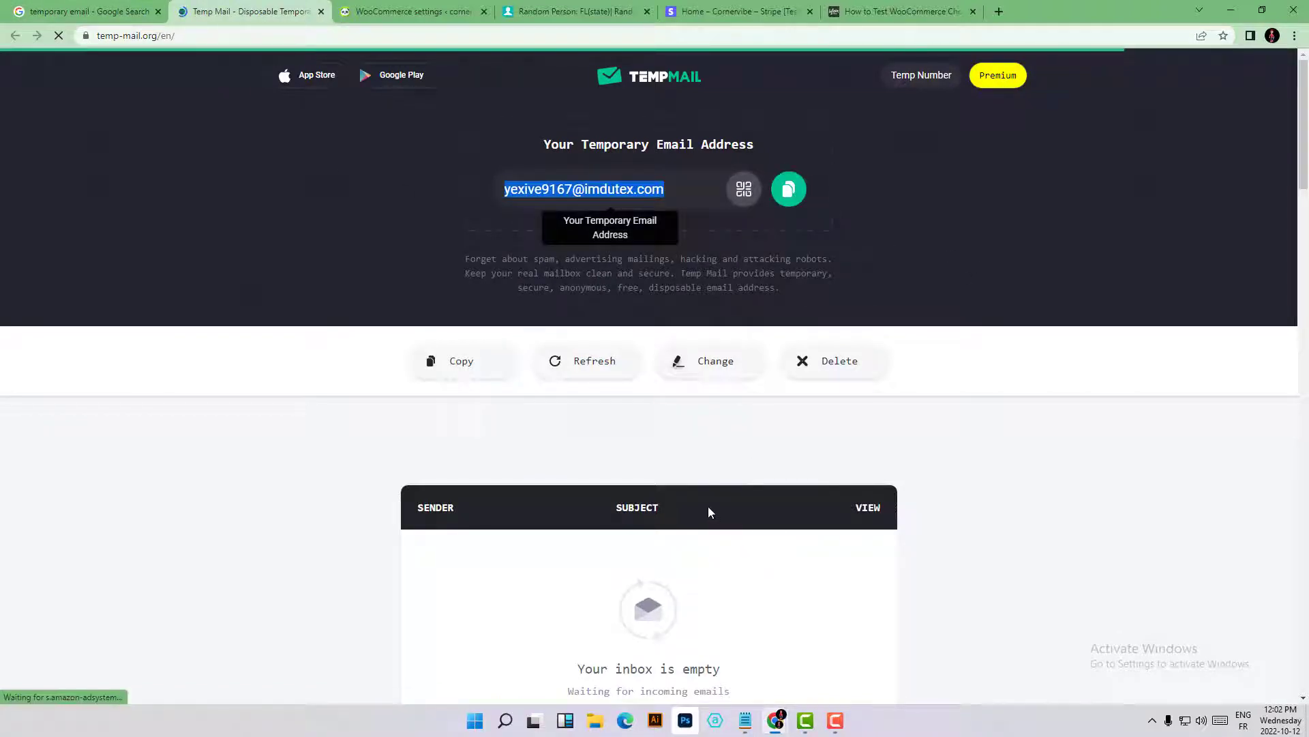
{"action": "key", "text": "alt+Tab"}
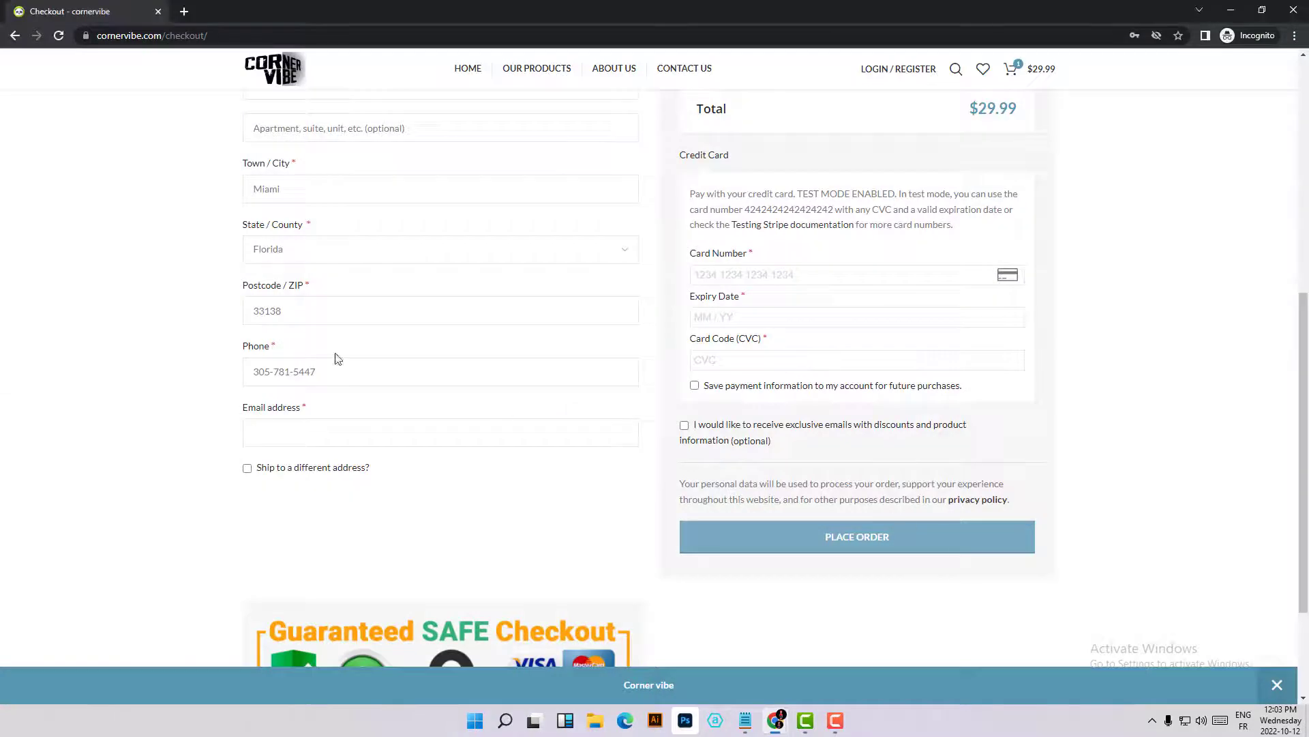
Step: Paste the temporary address into Email address and review the billing form down to the card fields
{"action": "left_click", "coordinate": [352, 435]}
{"action": "key", "text": "ctrl+v"}
{"action": "scroll", "coordinate": [446, 541], "scroll_direction": "up", "scroll_amount": 6}
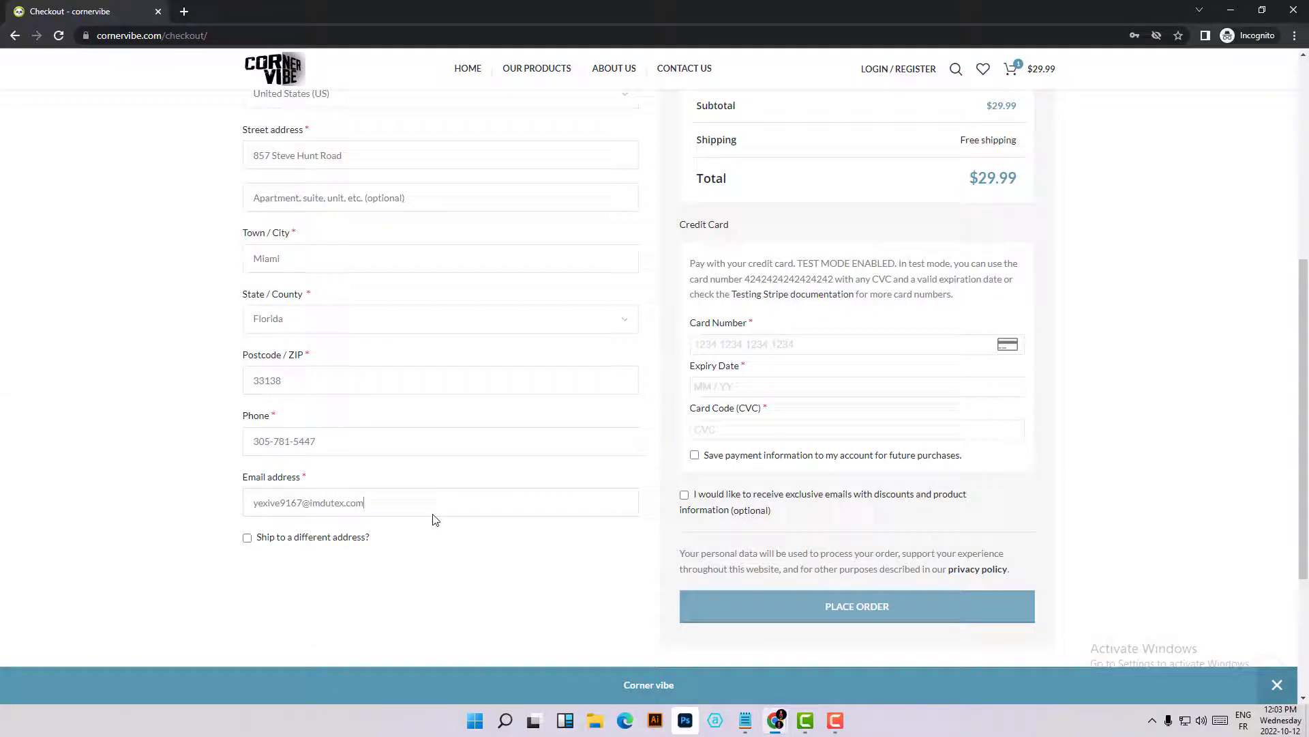
{"action": "scroll", "coordinate": [488, 383], "scroll_direction": "down", "scroll_amount": 6}
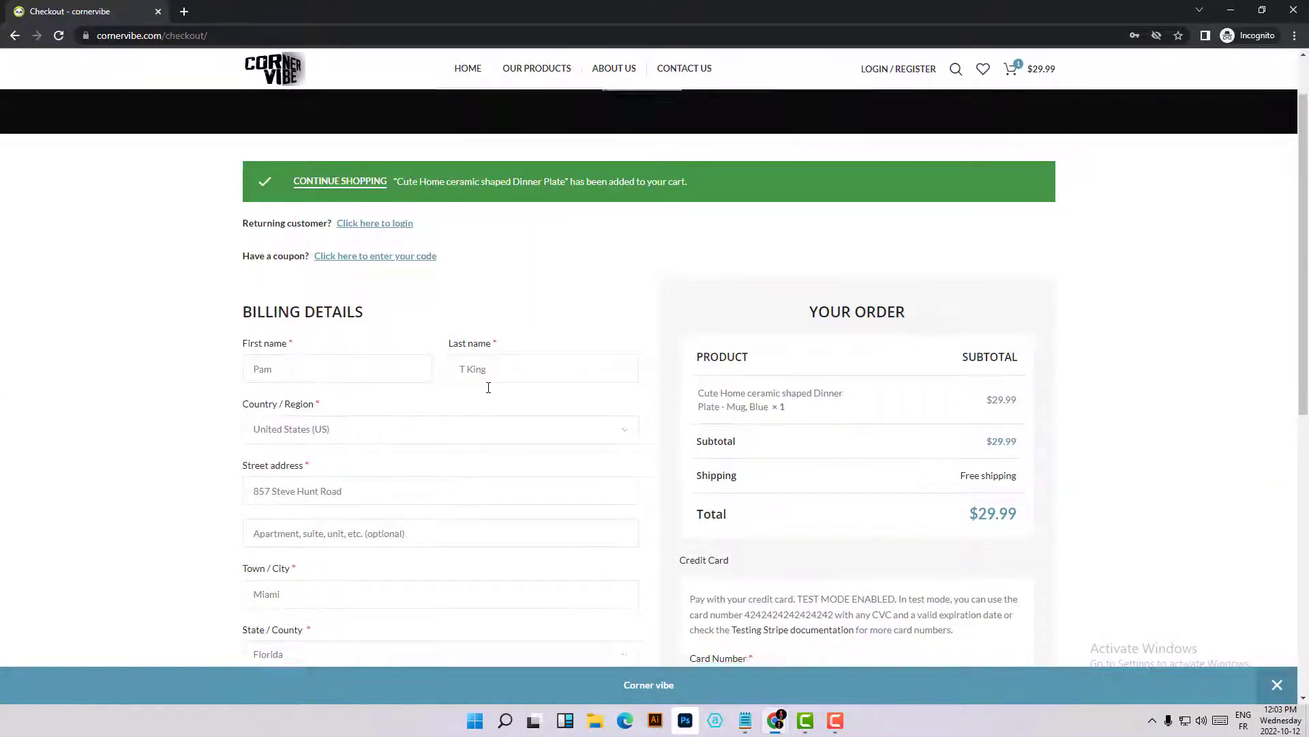
{"action": "scroll", "coordinate": [395, 466], "scroll_direction": "up", "scroll_amount": 6}
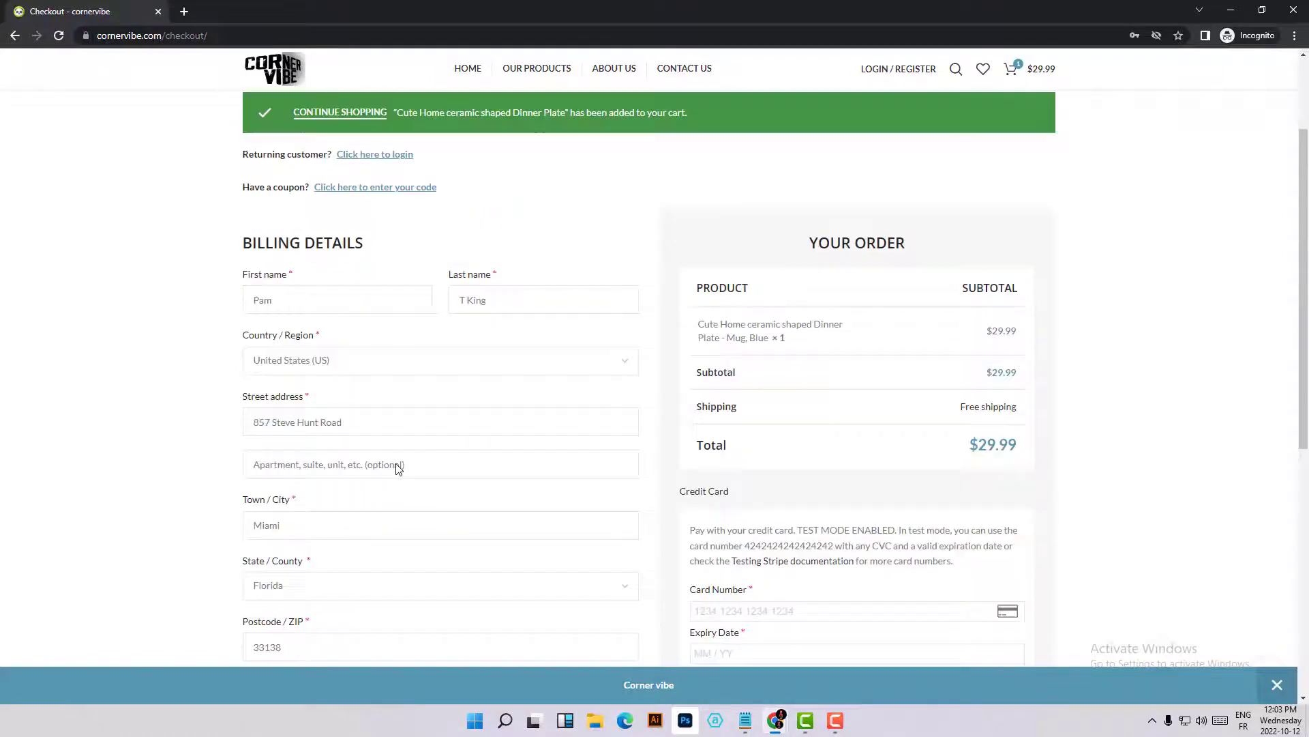
{"action": "scroll", "coordinate": [394, 462], "scroll_direction": "down", "scroll_amount": 4}
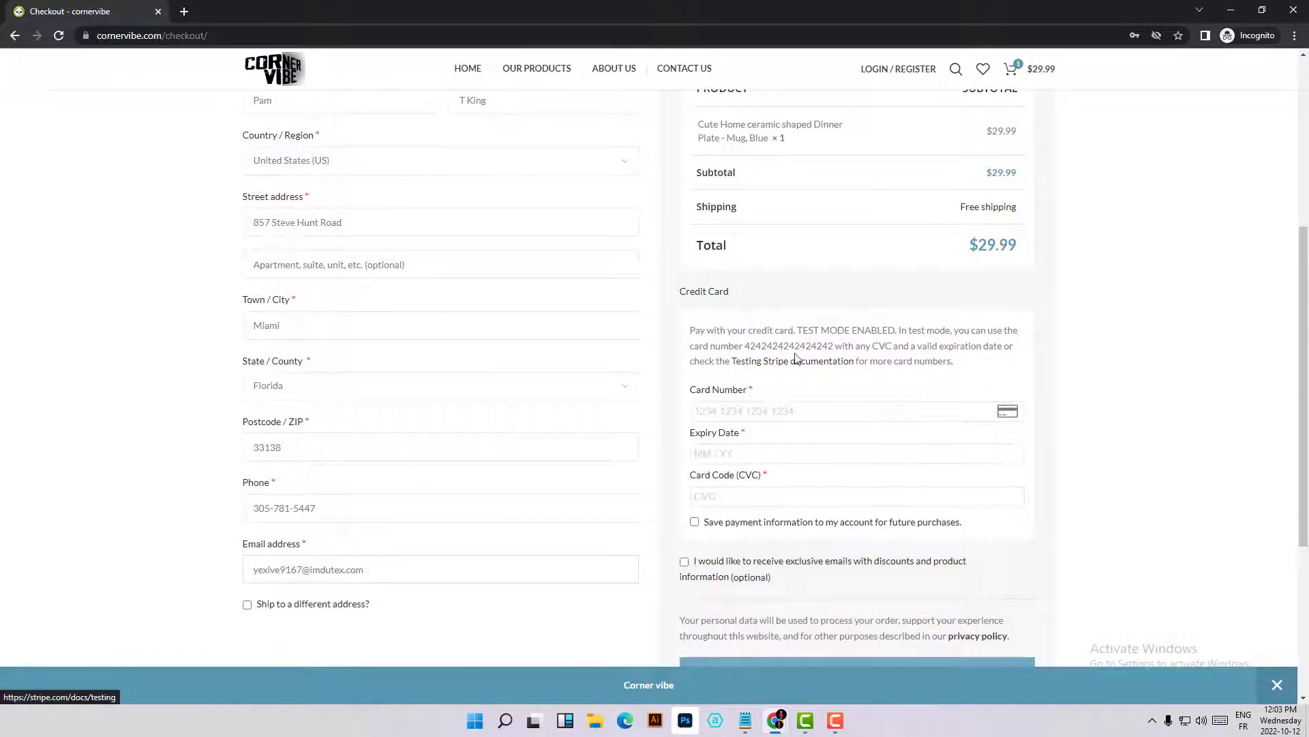
{"action": "scroll", "coordinate": [743, 337], "scroll_direction": "down", "scroll_amount": 1}
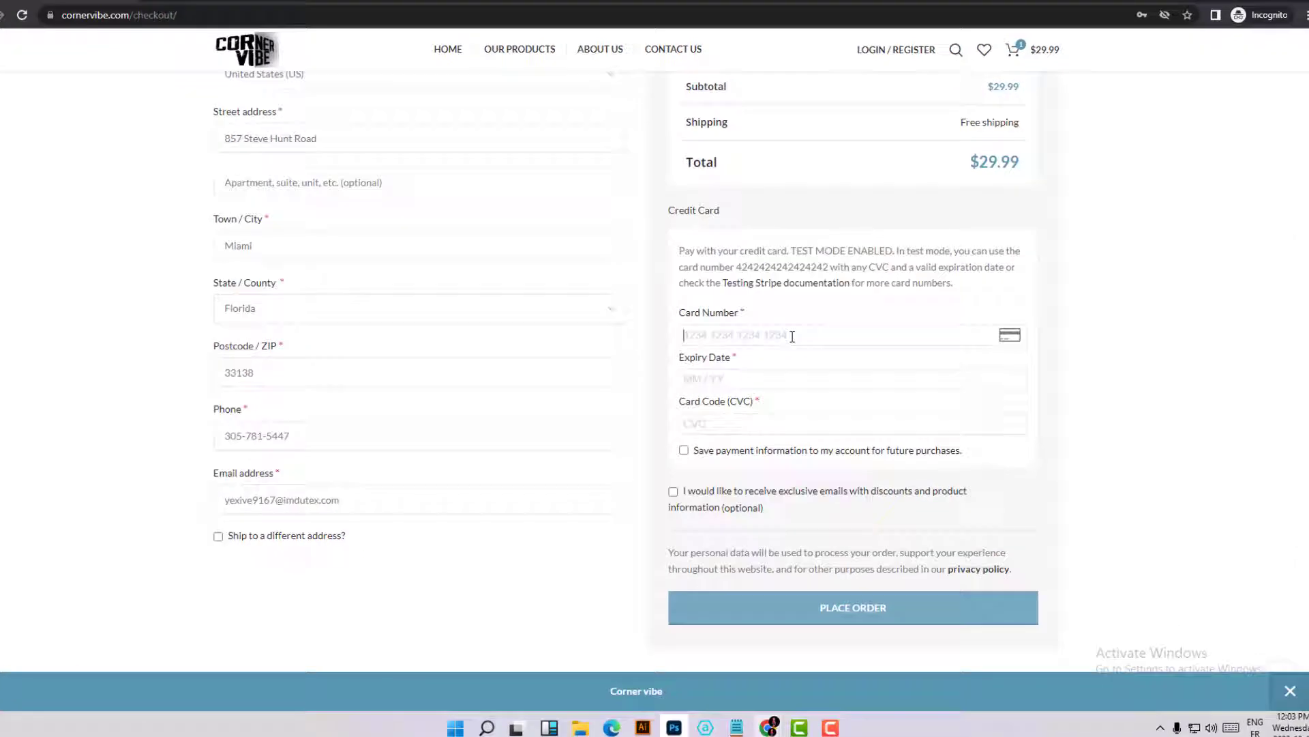
{"action": "type", "text": "42"}
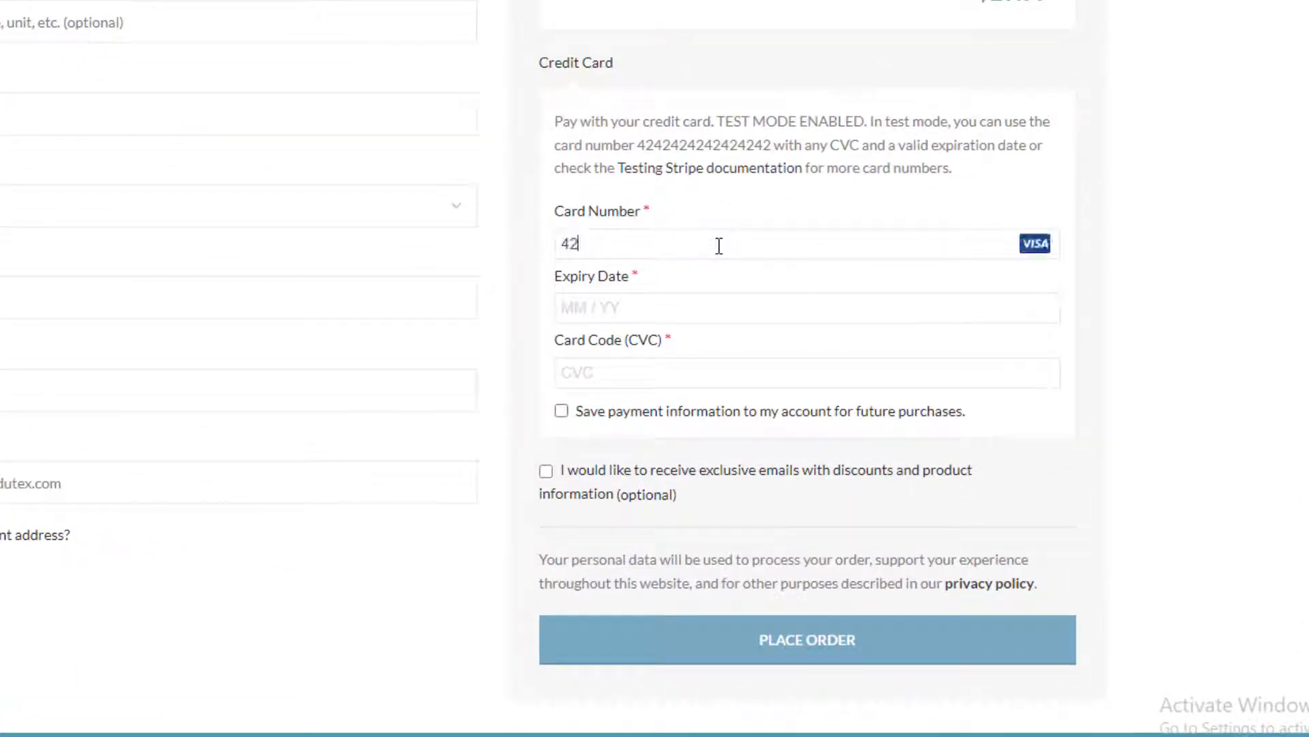
{"action": "type", "text": "42 4242 4242 424"}
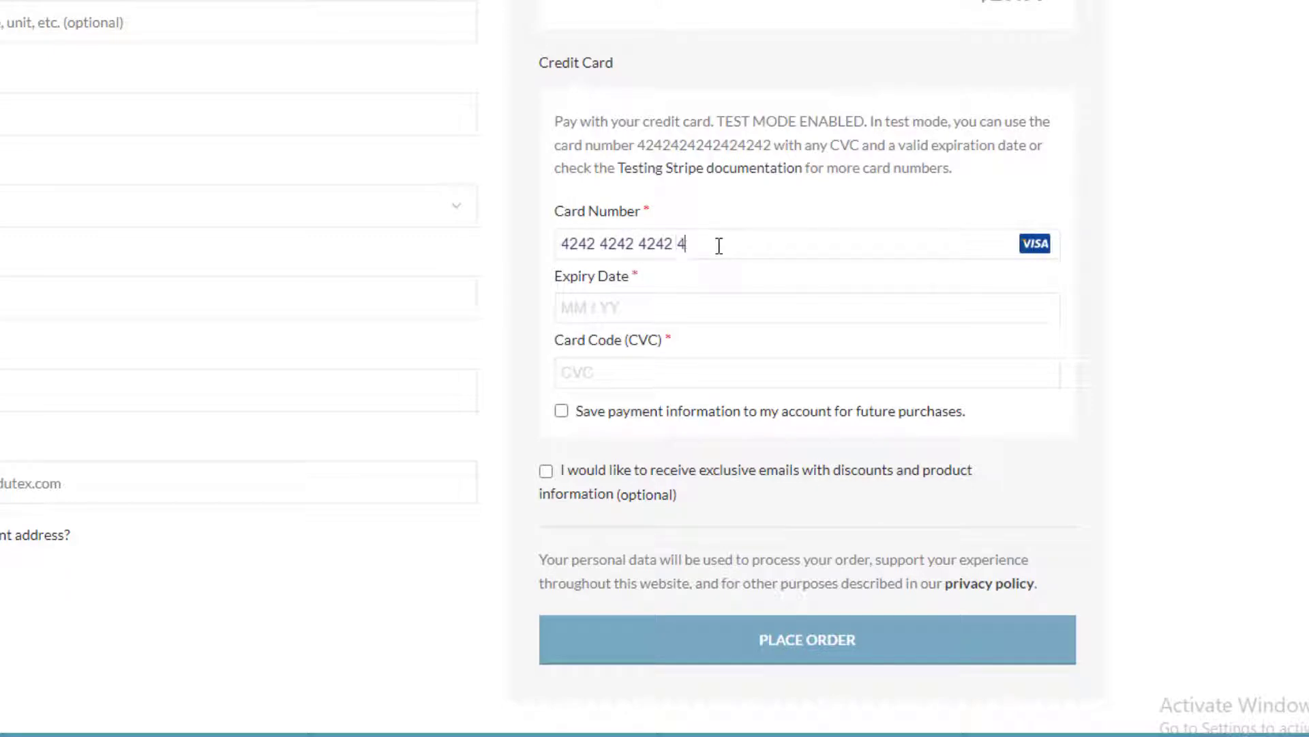
{"action": "left_click", "coordinate": [673, 309]}
{"action": "type", "text": "01 /"}
{"action": "type", "text": "26"}
{"action": "type", "text": "888"}
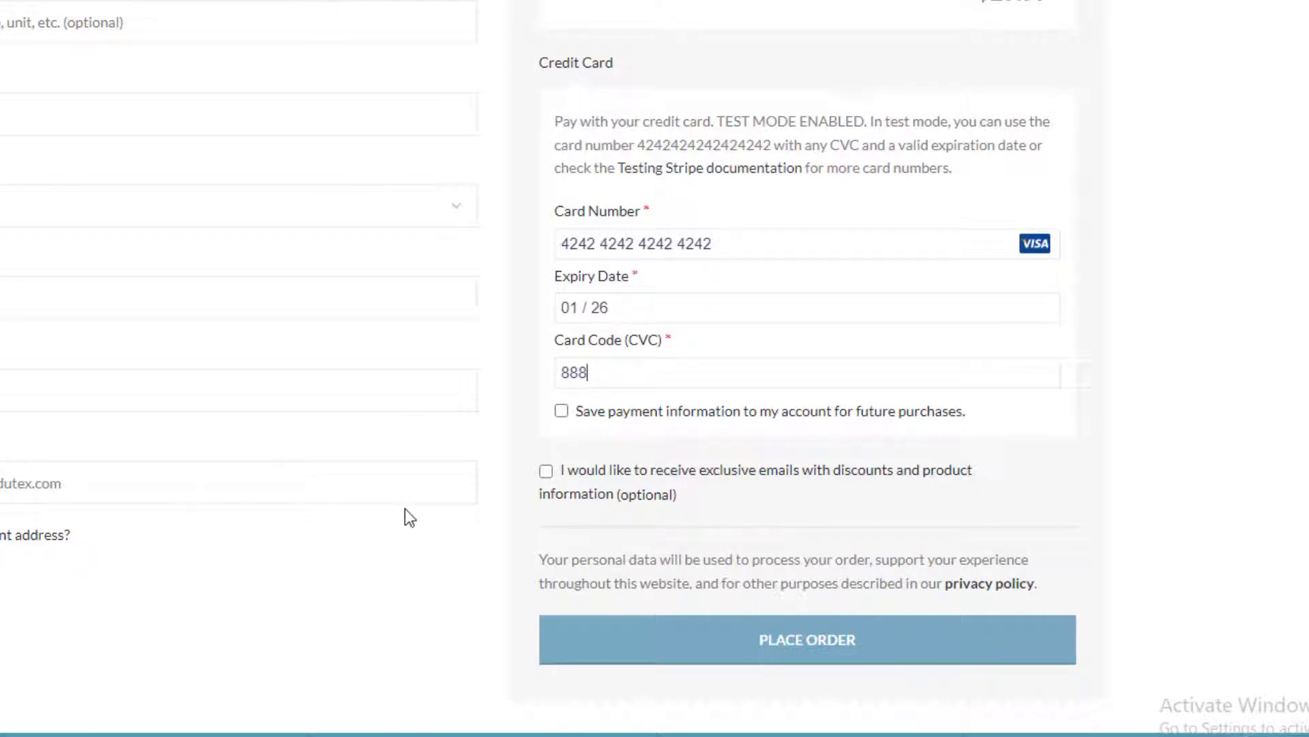
Step: Submit the $29.99 test order paid with the Stripe test card and wait for confirmation
{"action": "left_click", "coordinate": [795, 648]}
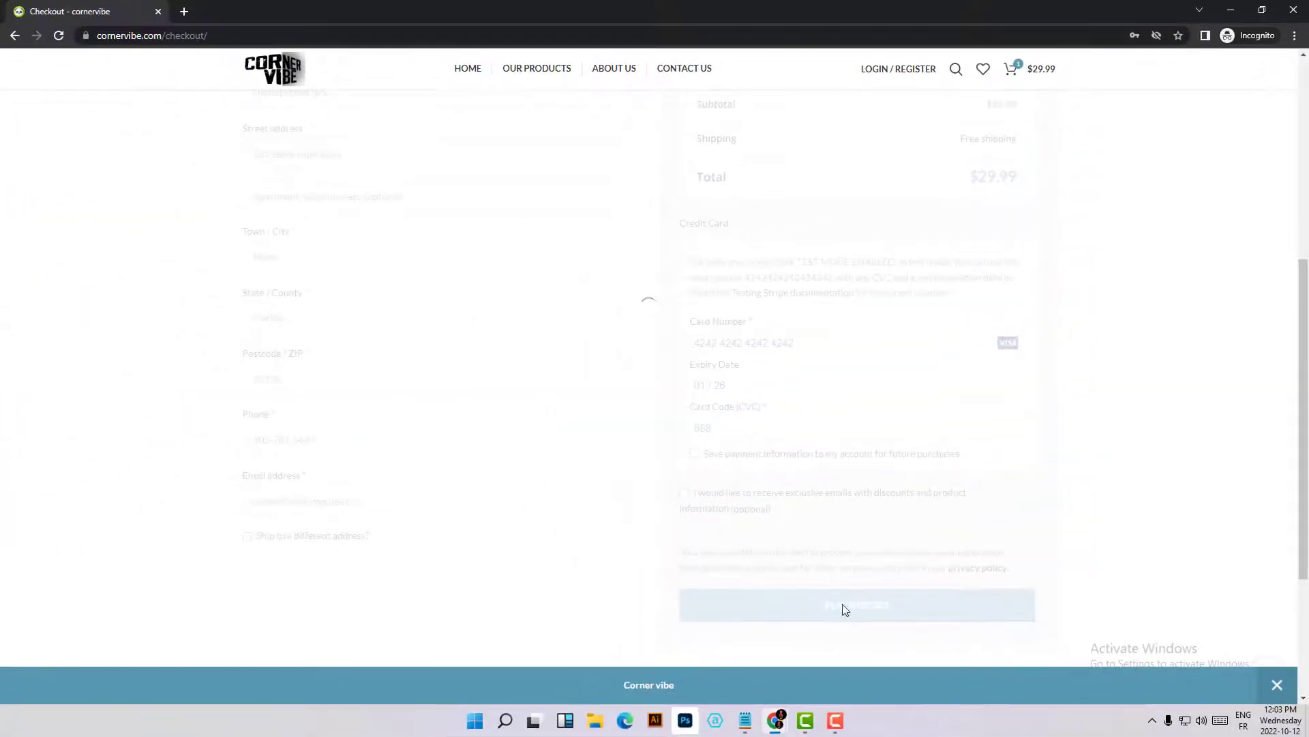
{"action": "scroll", "coordinate": [1042, 540], "scroll_direction": "up", "scroll_amount": 2}
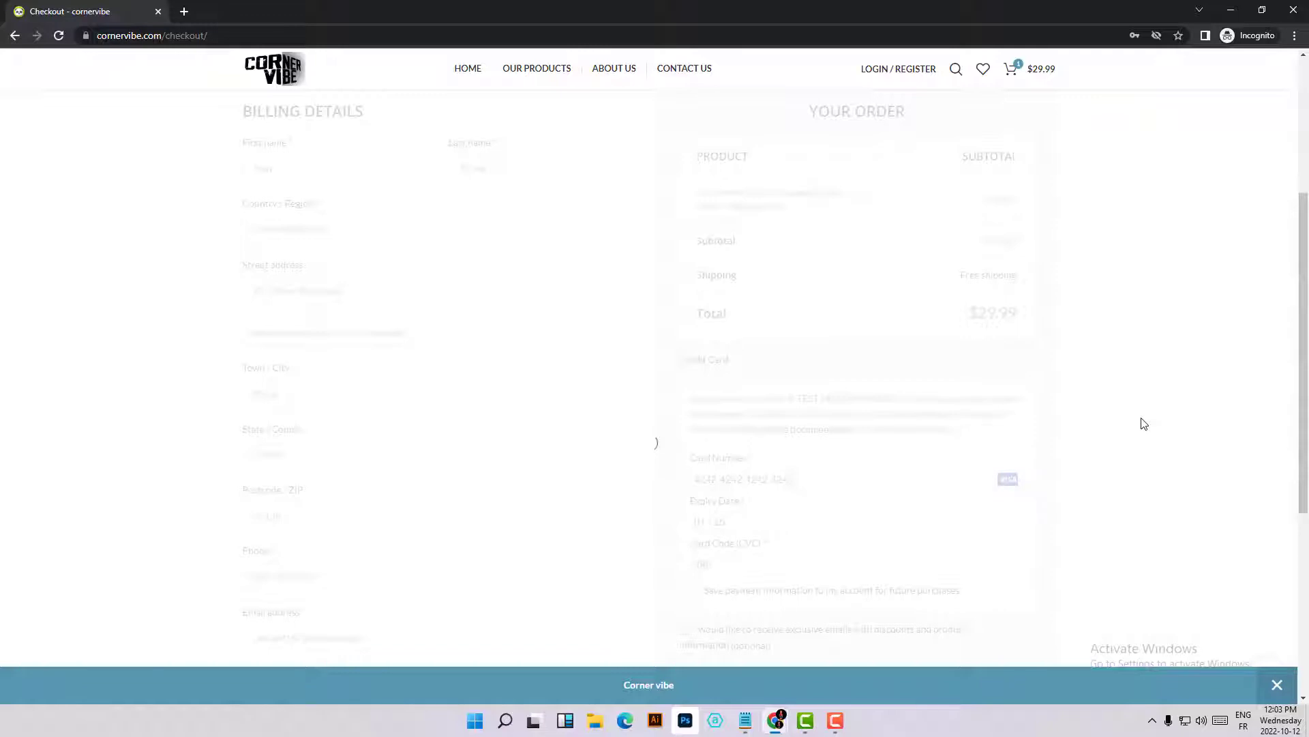
{"action": "scroll", "coordinate": [962, 424], "scroll_direction": "up", "scroll_amount": 2}
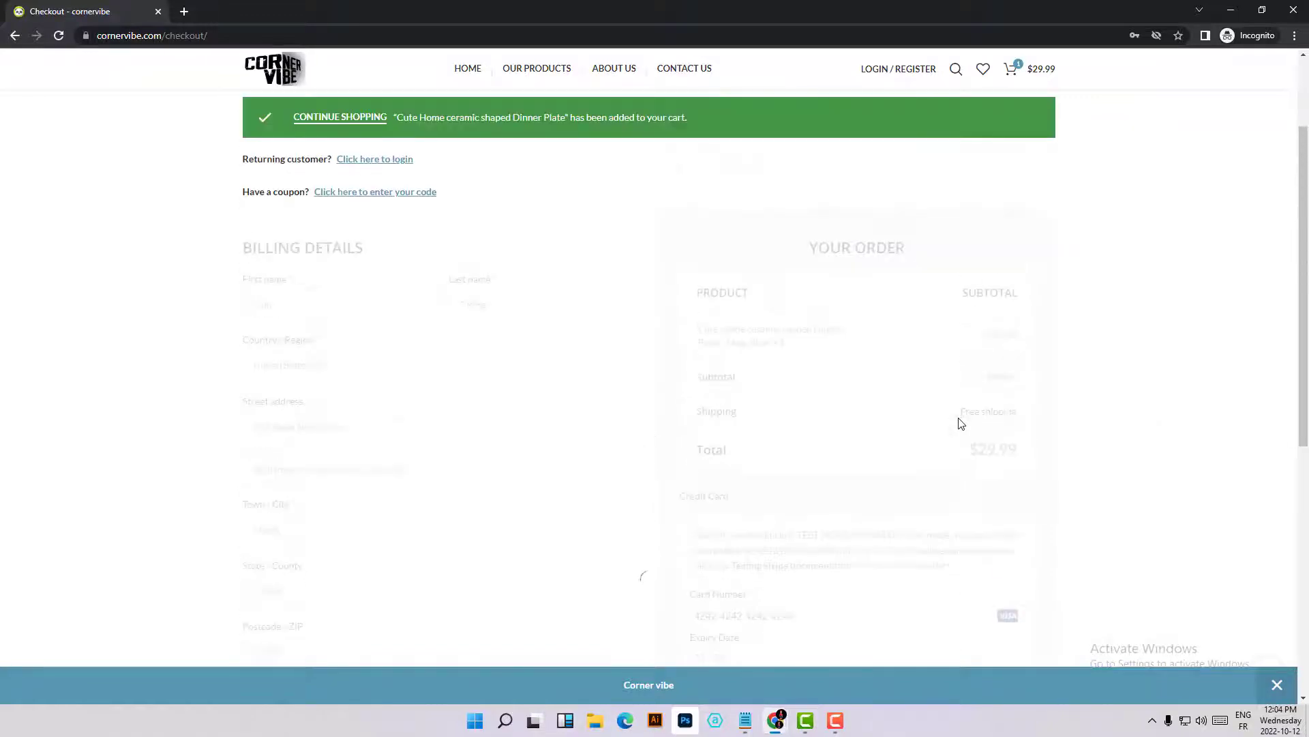
{"action": "scroll", "coordinate": [962, 424], "scroll_direction": "down", "scroll_amount": 6}
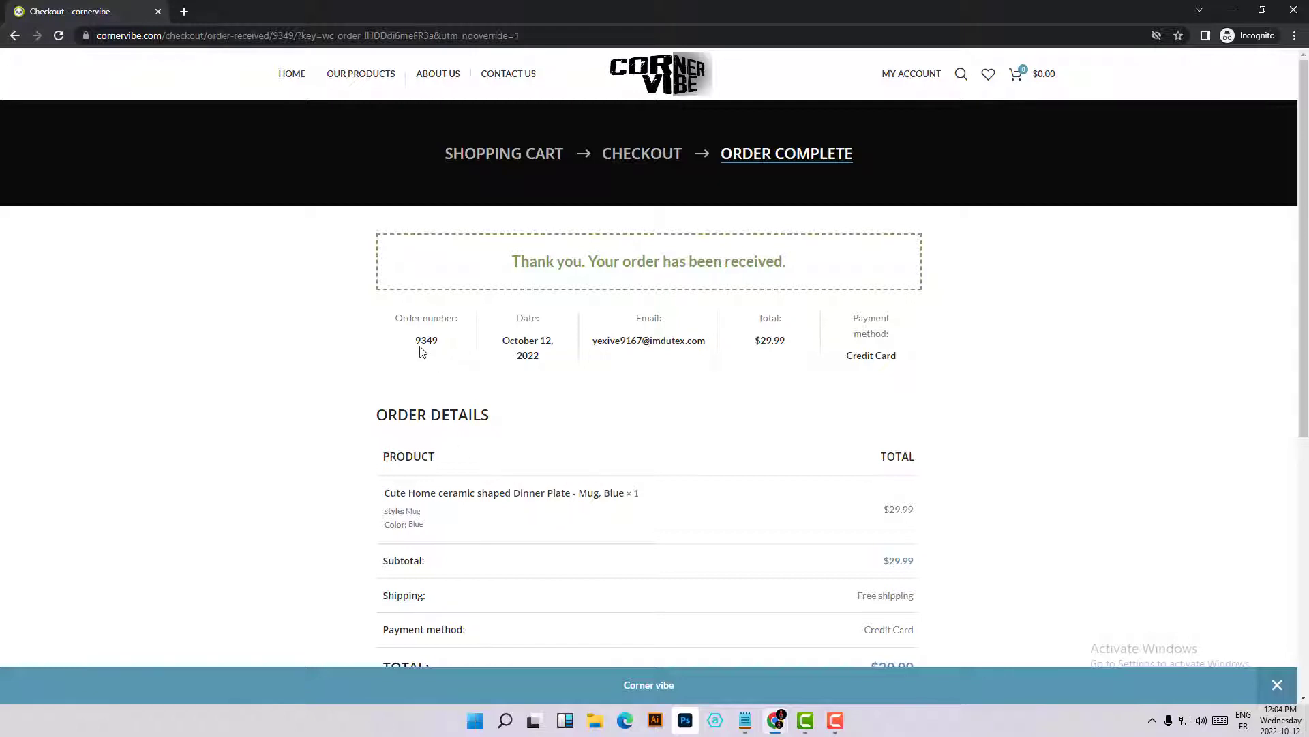
Step: Select the order number, review Order Details and addresses, then go to the Temp Mail window
{"action": "left_click_drag", "start_coordinate": [423, 322], "coordinate": [427, 345]}
{"action": "scroll", "coordinate": [781, 433], "scroll_direction": "down", "scroll_amount": 6}
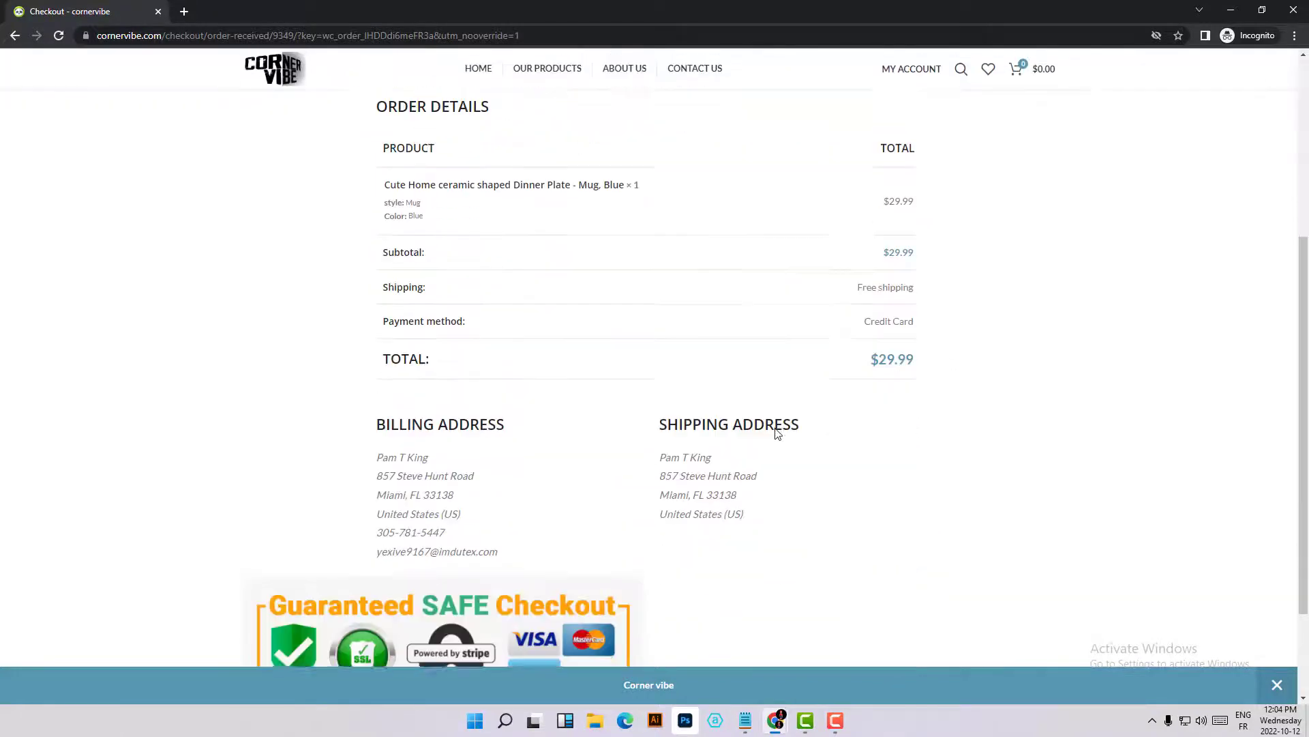
{"action": "scroll", "coordinate": [777, 433], "scroll_direction": "up", "scroll_amount": 2}
{"action": "scroll", "coordinate": [778, 433], "scroll_direction": "up", "scroll_amount": 1}
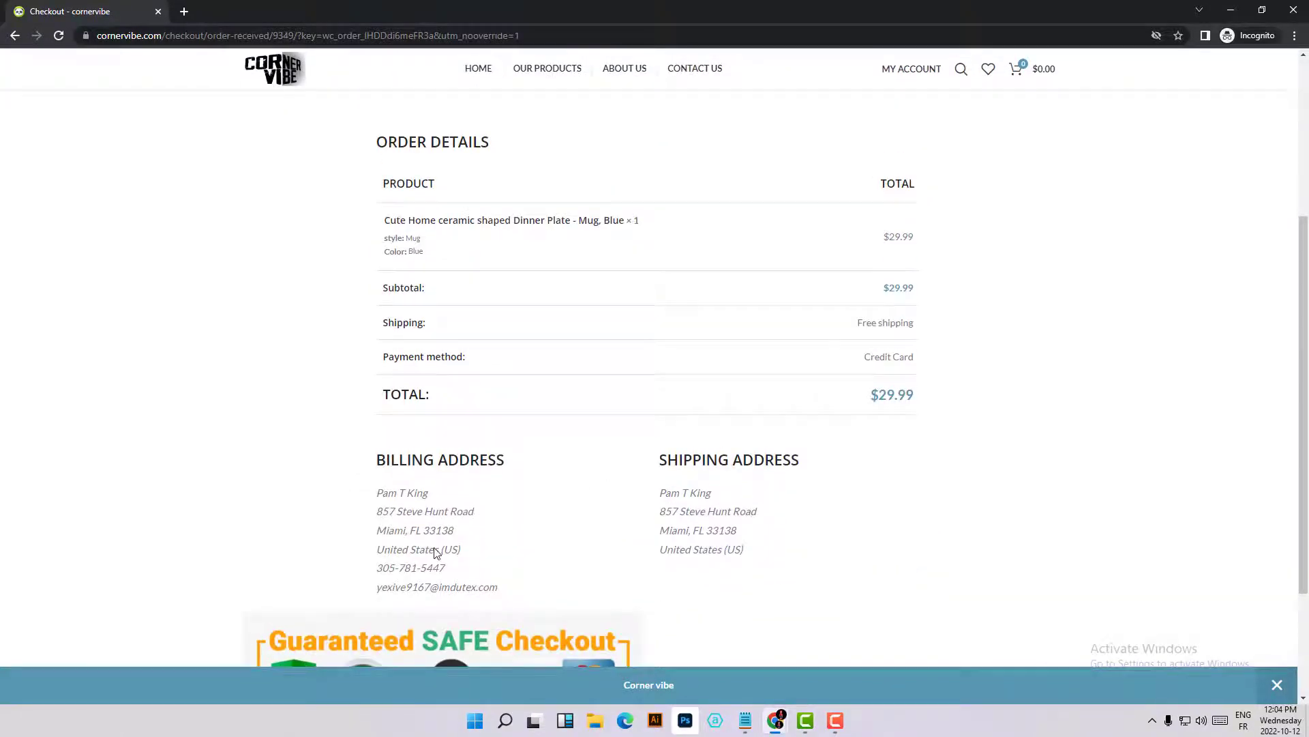
{"action": "scroll", "coordinate": [496, 511], "scroll_direction": "up", "scroll_amount": 4}
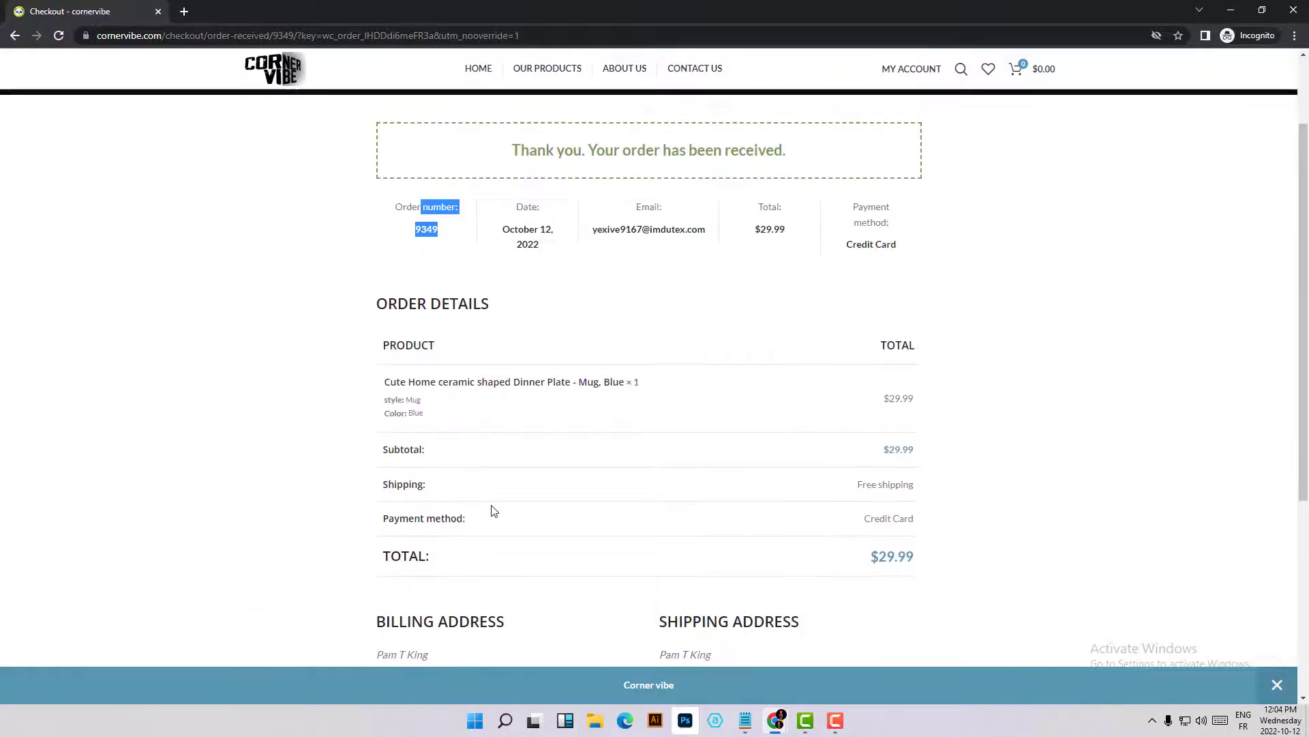
{"action": "scroll", "coordinate": [648, 341], "scroll_direction": "down", "scroll_amount": 4}
{"action": "scroll", "coordinate": [632, 401], "scroll_direction": "up", "scroll_amount": 3}
{"action": "key", "text": "alt+Tab"}
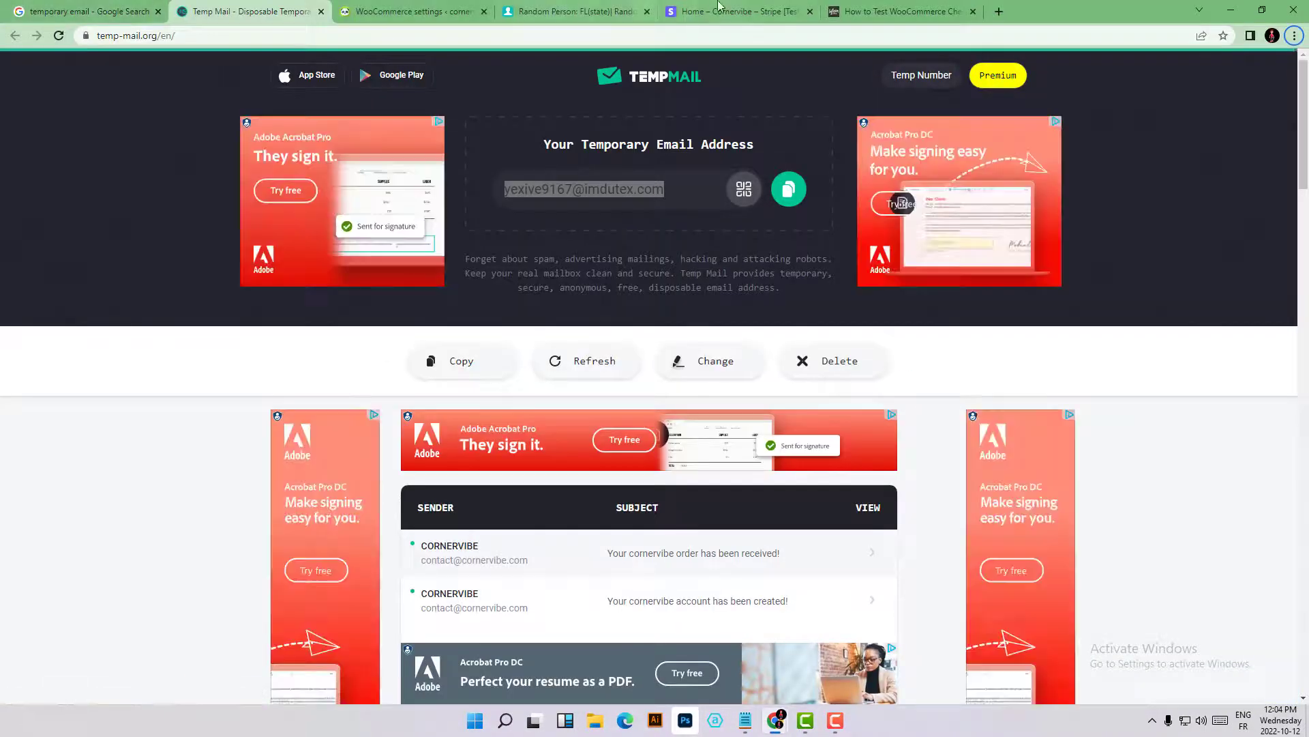
{"action": "left_click", "coordinate": [907, 10]}
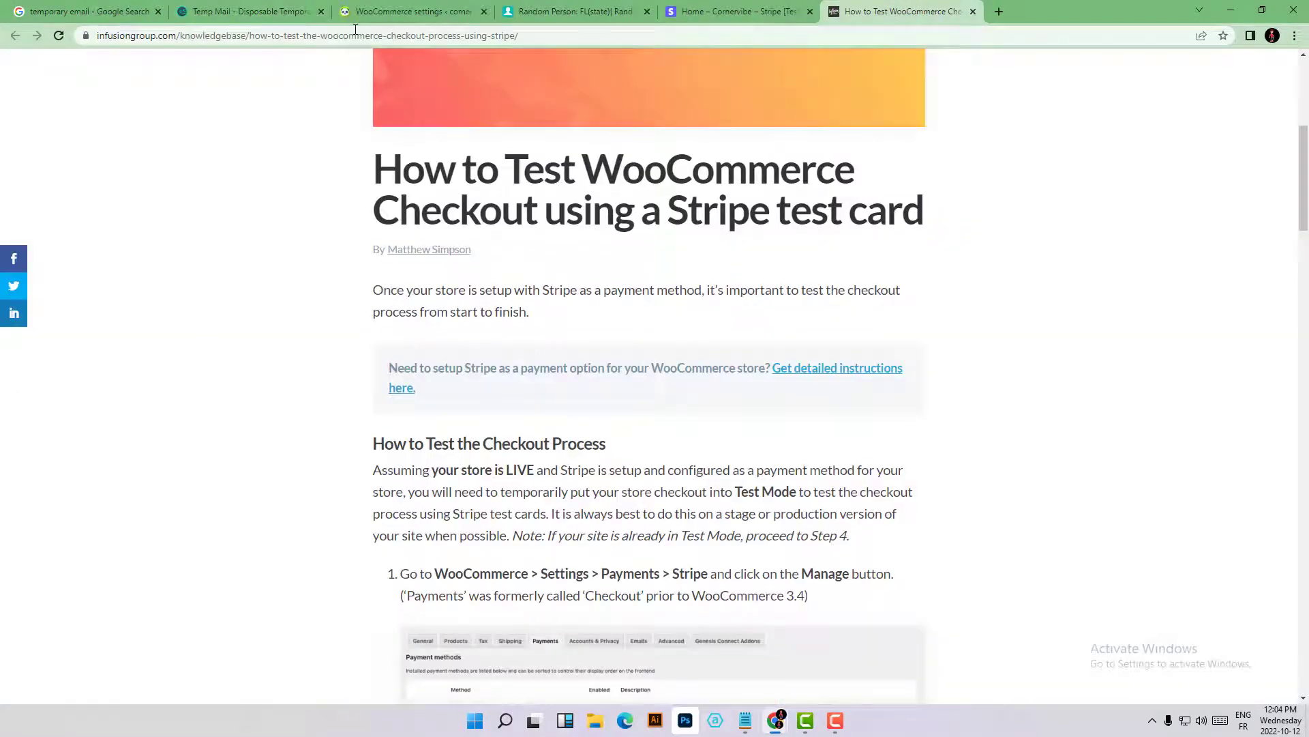
{"action": "left_click", "coordinate": [271, 8]}
{"action": "left_click", "coordinate": [89, 11]}
{"action": "left_click", "coordinate": [271, 7]}
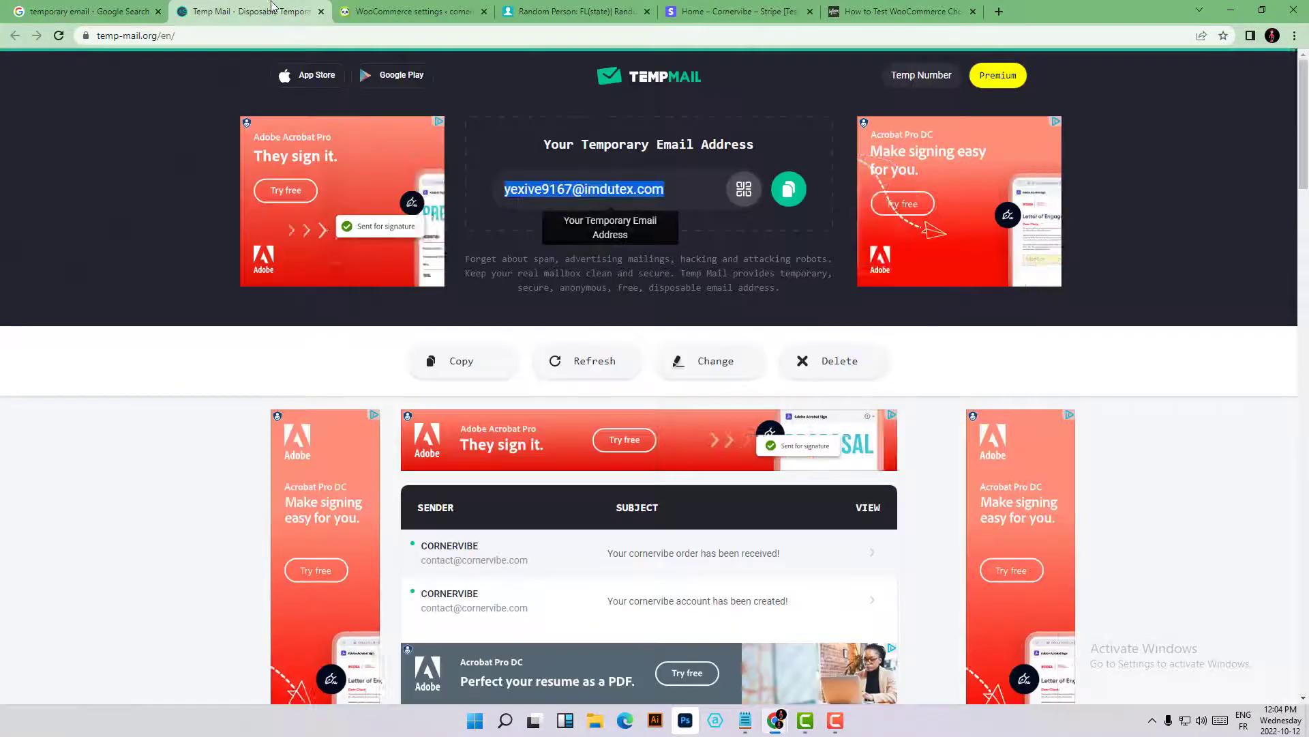
{"action": "scroll", "coordinate": [611, 491], "scroll_direction": "down", "scroll_amount": 1}
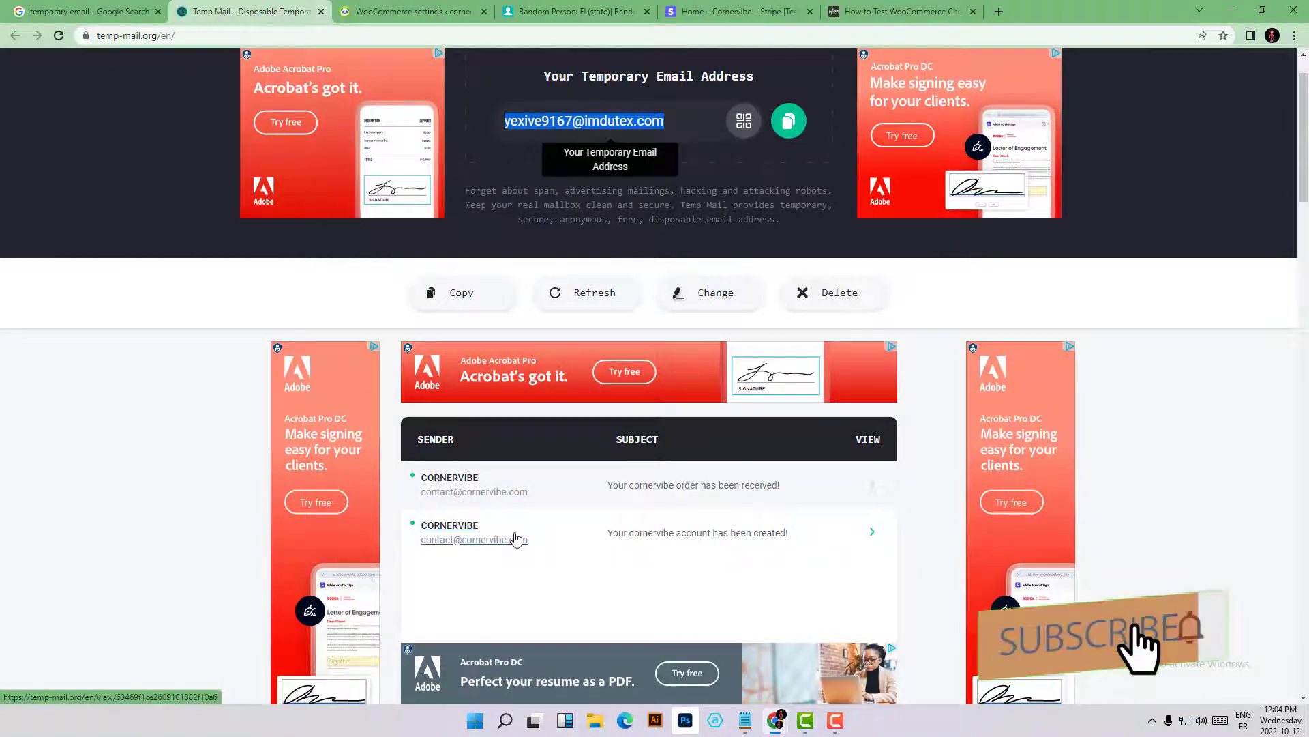
{"action": "left_click", "coordinate": [765, 535]}
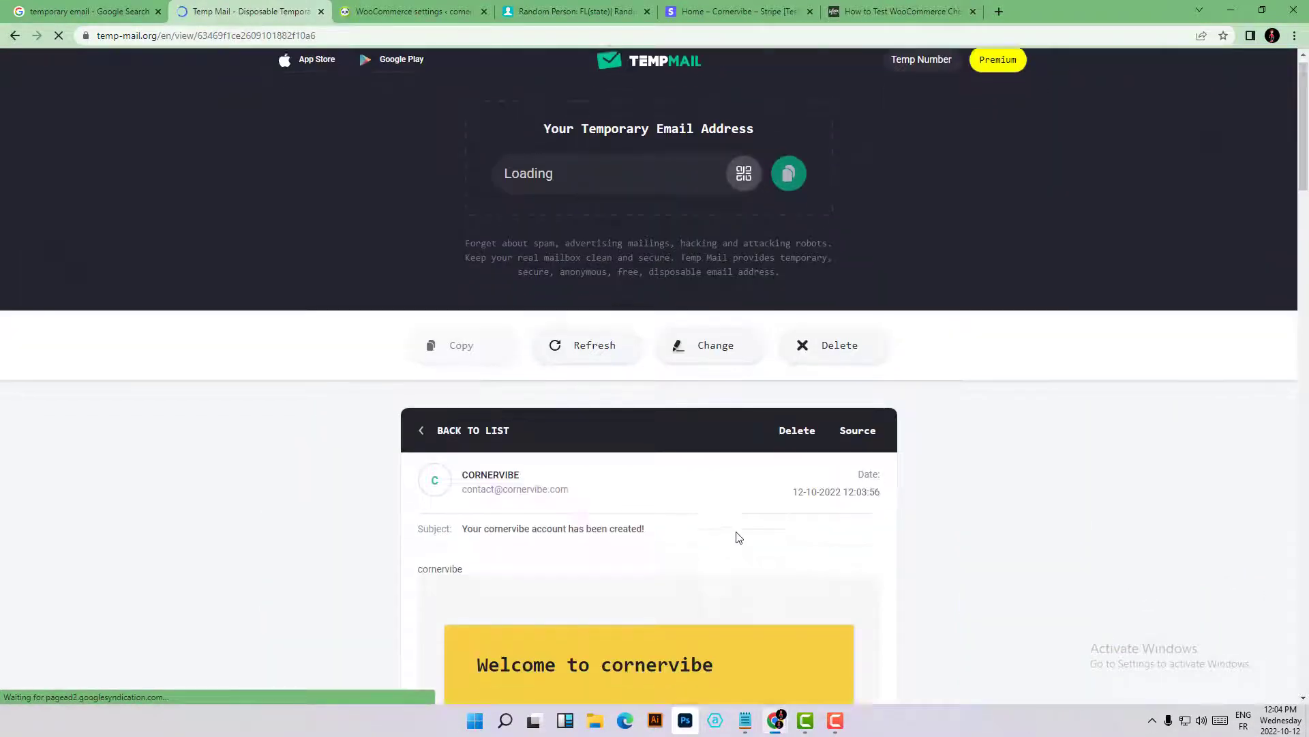
{"action": "scroll", "coordinate": [738, 537], "scroll_direction": "down", "scroll_amount": 5}
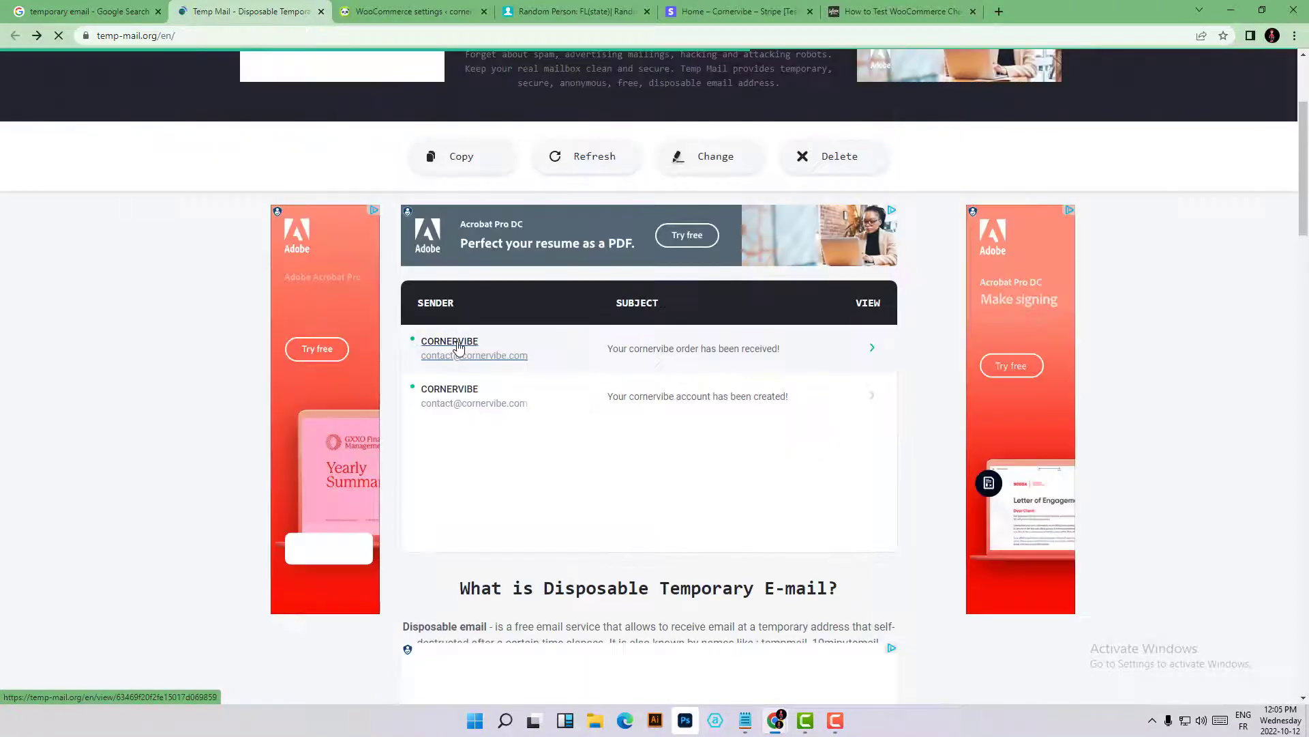
Step: Open the order-received email and check its product, $29.99 total and billing details
{"action": "left_click", "coordinate": [447, 342]}
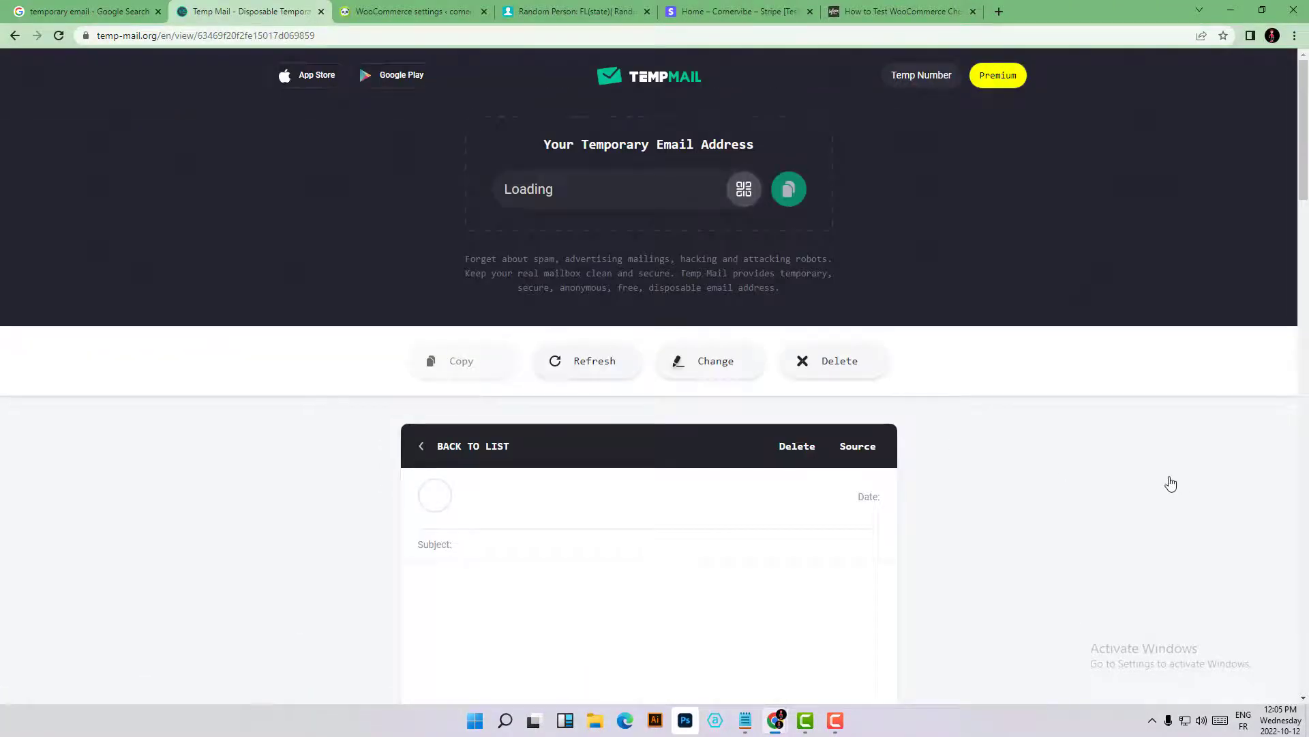
{"action": "scroll", "coordinate": [1077, 477], "scroll_direction": "down", "scroll_amount": 6}
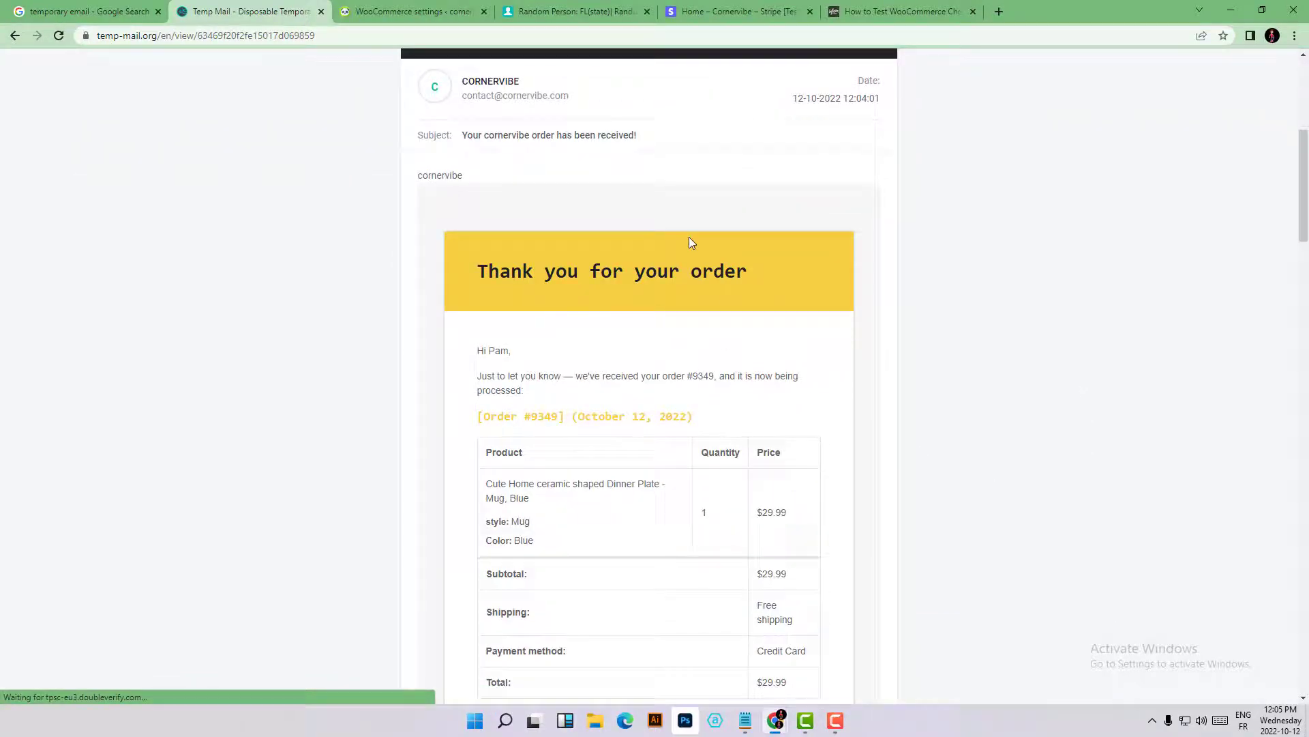
{"action": "scroll", "coordinate": [635, 448], "scroll_direction": "up", "scroll_amount": 1}
{"action": "scroll", "coordinate": [635, 403], "scroll_direction": "down", "scroll_amount": 2}
{"action": "scroll", "coordinate": [628, 384], "scroll_direction": "up", "scroll_amount": 2}
{"action": "scroll", "coordinate": [631, 383], "scroll_direction": "down", "scroll_amount": 2}
{"action": "scroll", "coordinate": [571, 395], "scroll_direction": "down", "scroll_amount": 1}
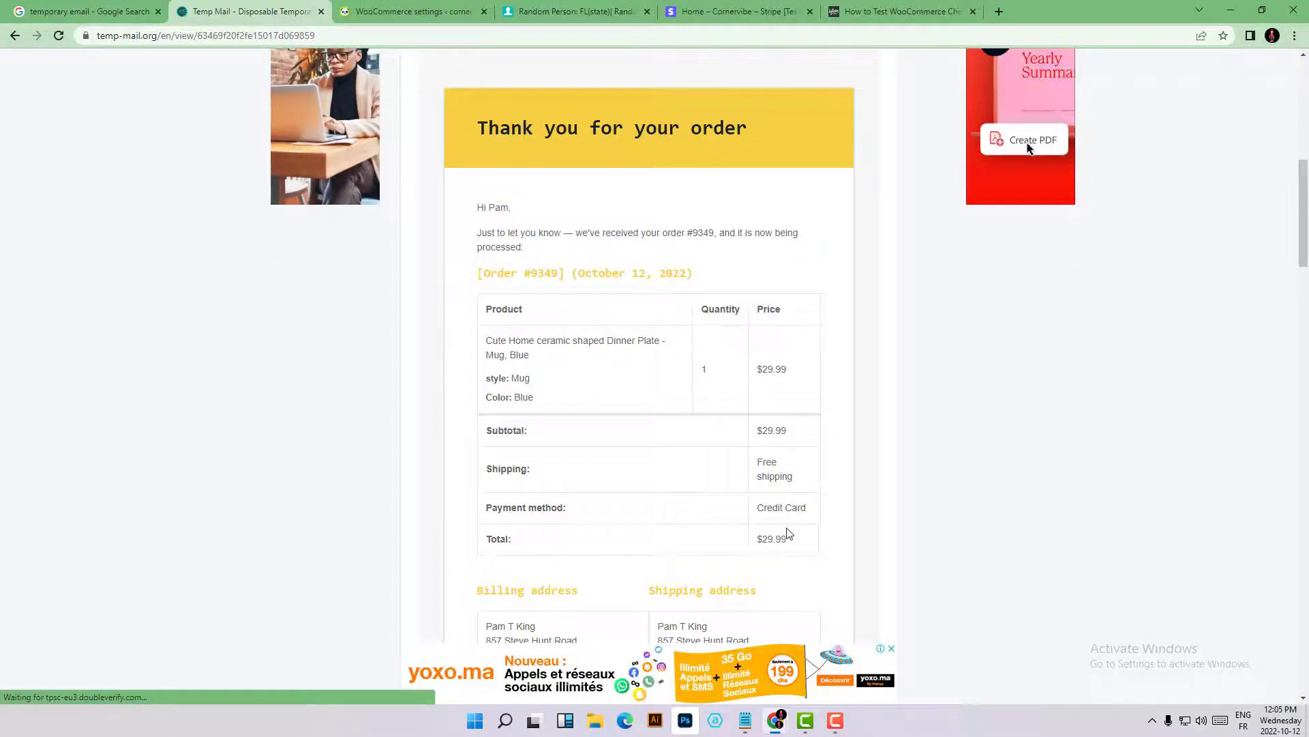
{"action": "scroll", "coordinate": [771, 511], "scroll_direction": "down", "scroll_amount": 2}
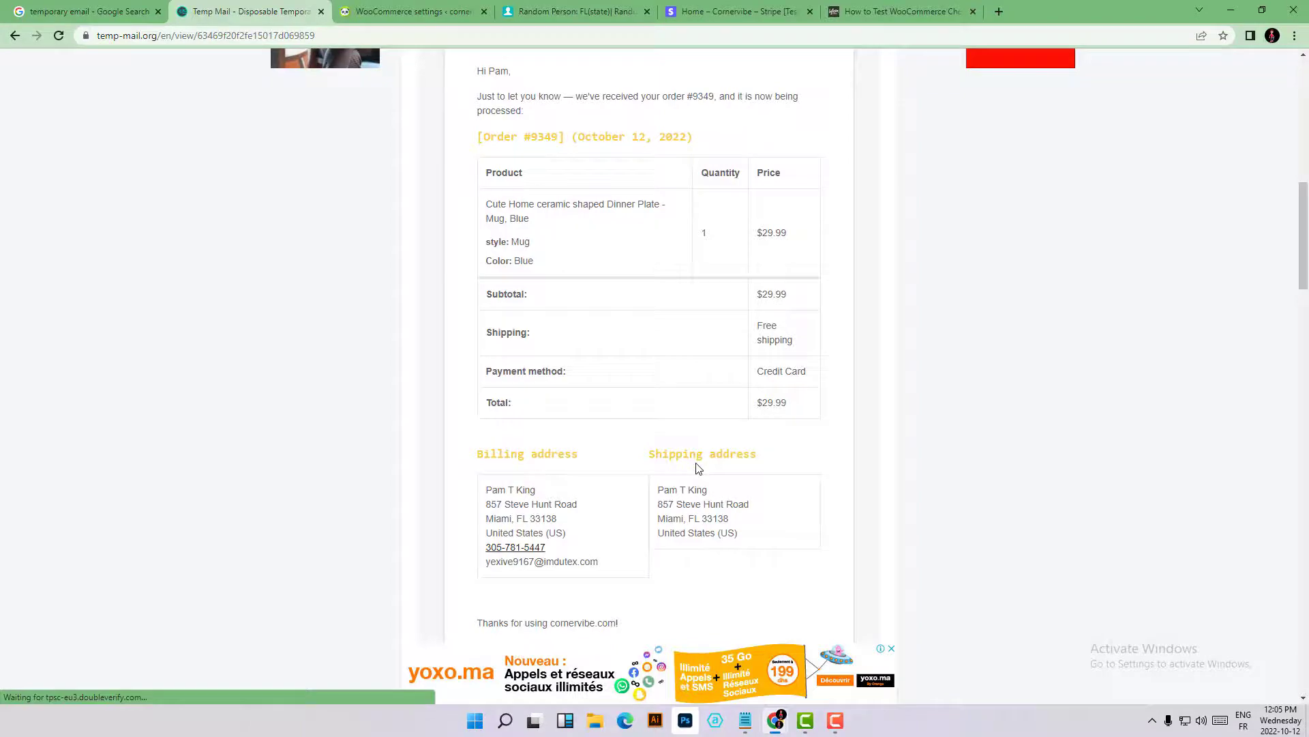
{"action": "scroll", "coordinate": [593, 535], "scroll_direction": "down", "scroll_amount": 6}
{"action": "scroll", "coordinate": [605, 535], "scroll_direction": "up", "scroll_amount": 12}
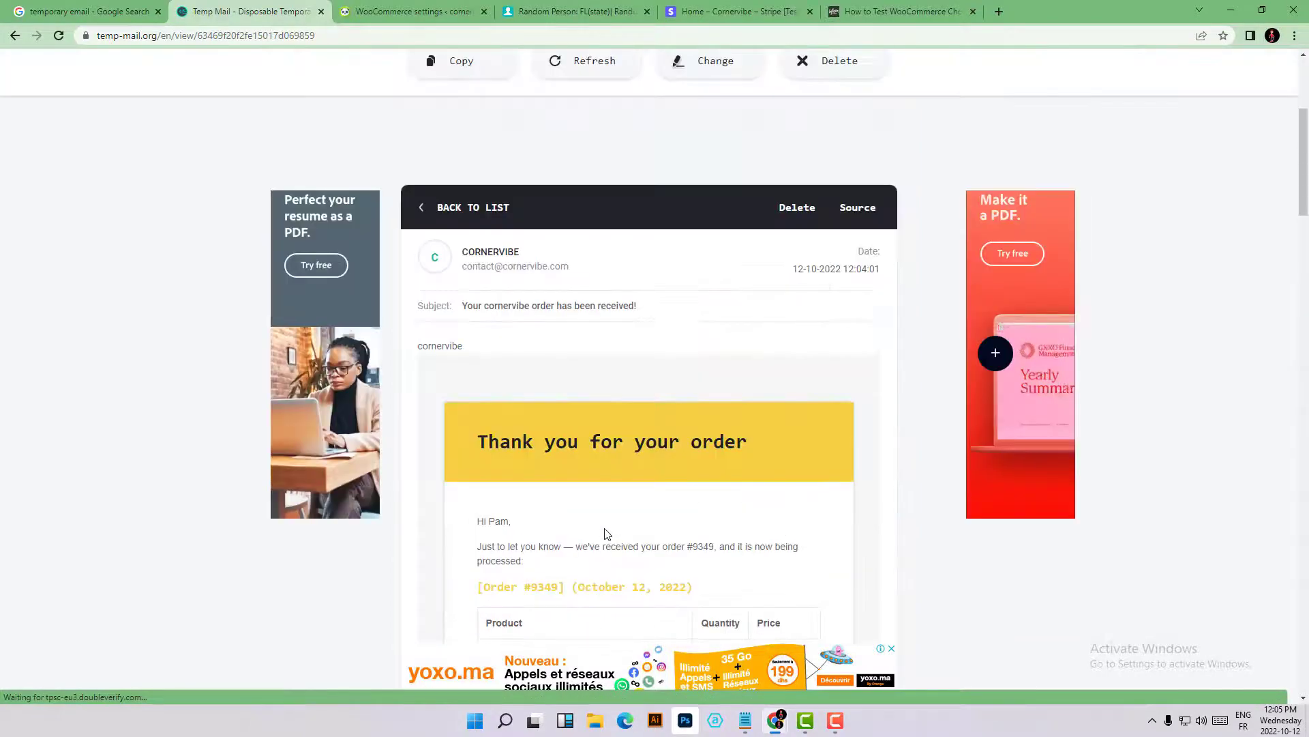
{"action": "scroll", "coordinate": [607, 534], "scroll_direction": "up", "scroll_amount": 5}
{"action": "left_click", "coordinate": [720, 7]}
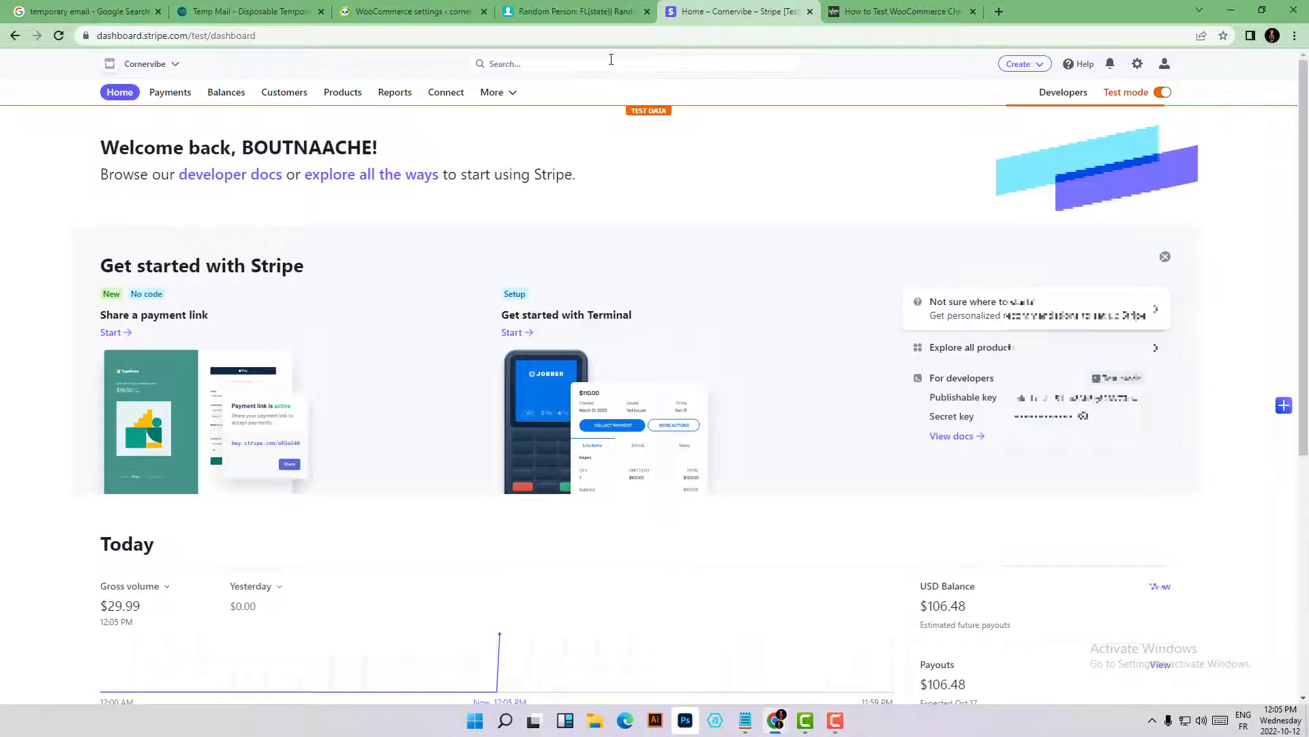
{"action": "scroll", "coordinate": [890, 318], "scroll_direction": "down", "scroll_amount": 1}
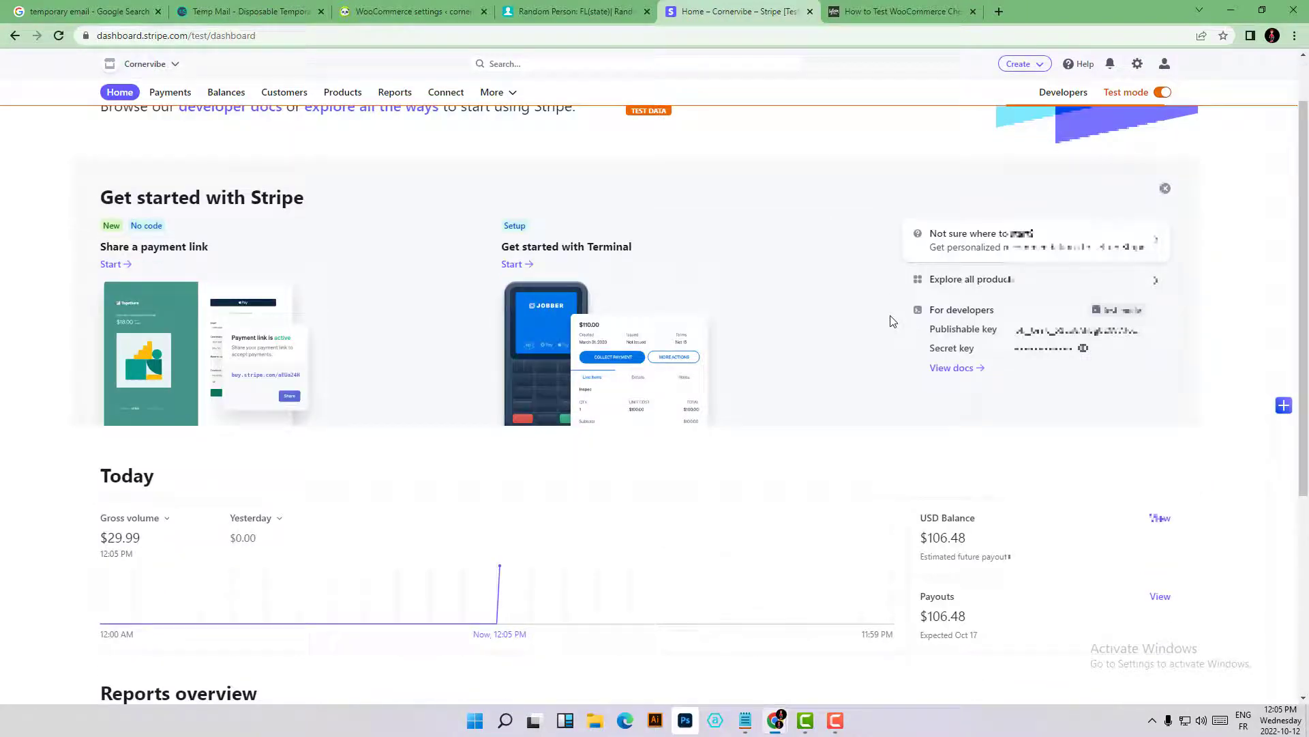
{"action": "scroll", "coordinate": [523, 430], "scroll_direction": "up", "scroll_amount": 1}
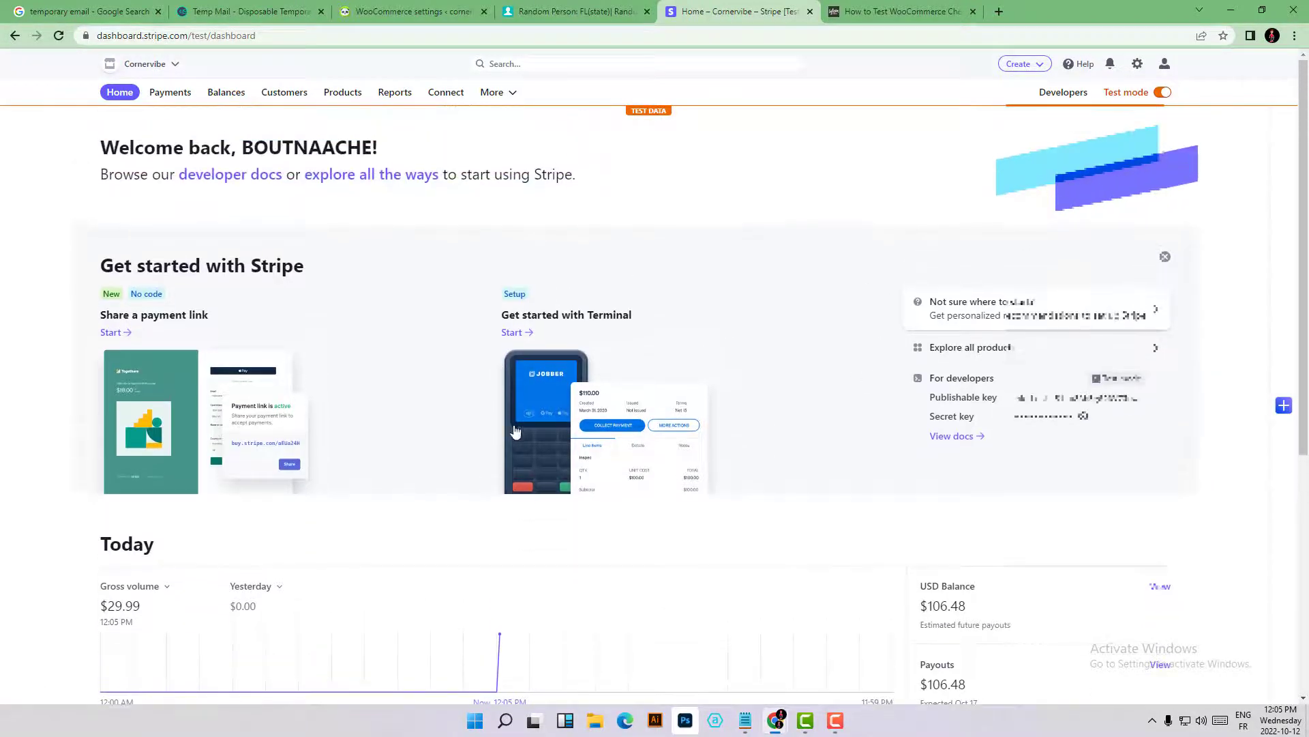
{"action": "scroll", "coordinate": [502, 436], "scroll_direction": "down", "scroll_amount": 2}
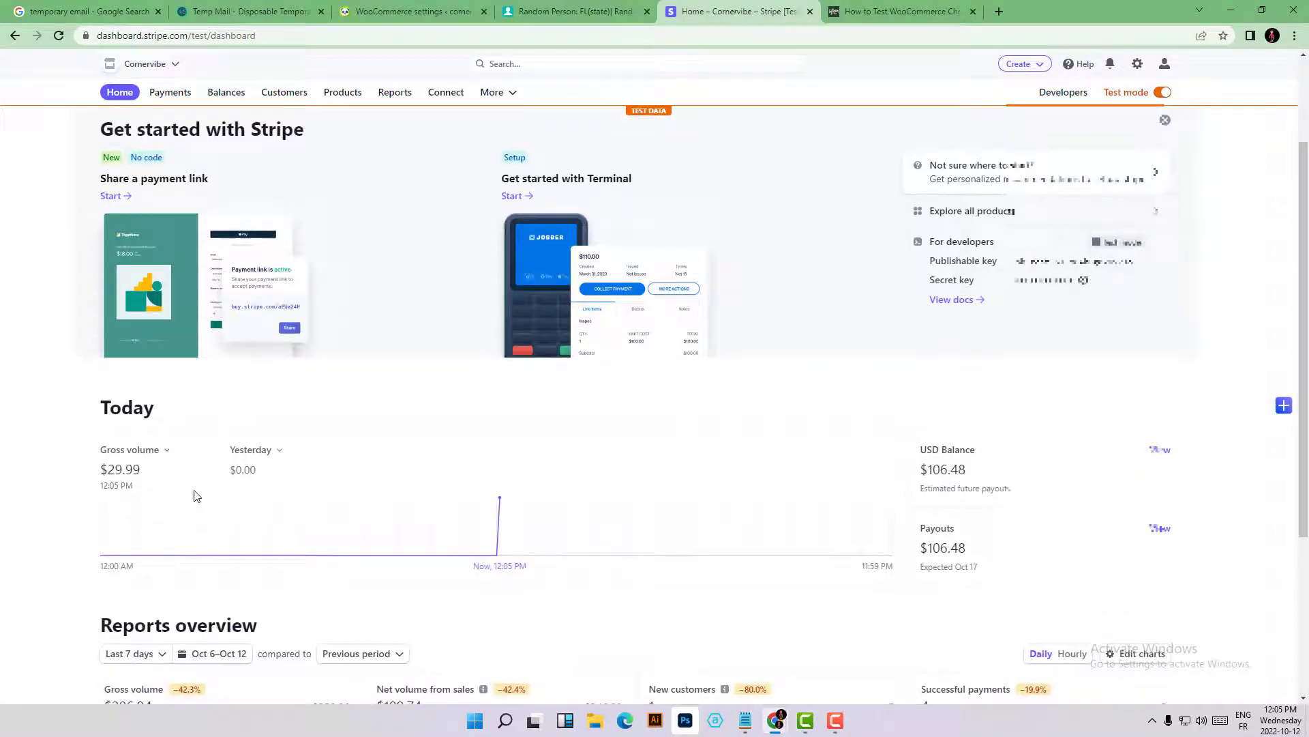
{"action": "triple_click", "coordinate": [126, 471]}
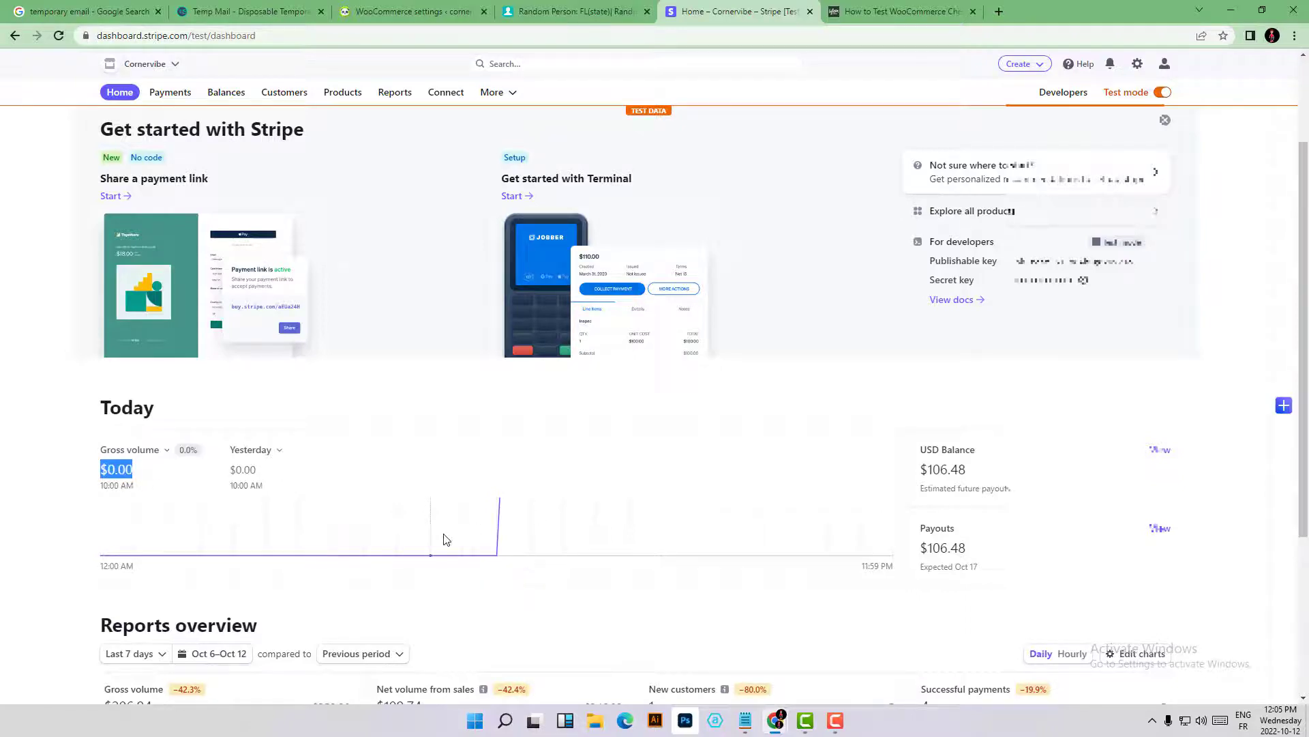
{"action": "scroll", "coordinate": [440, 512], "scroll_direction": "down", "scroll_amount": 2}
{"action": "scroll", "coordinate": [478, 410], "scroll_direction": "down", "scroll_amount": 1}
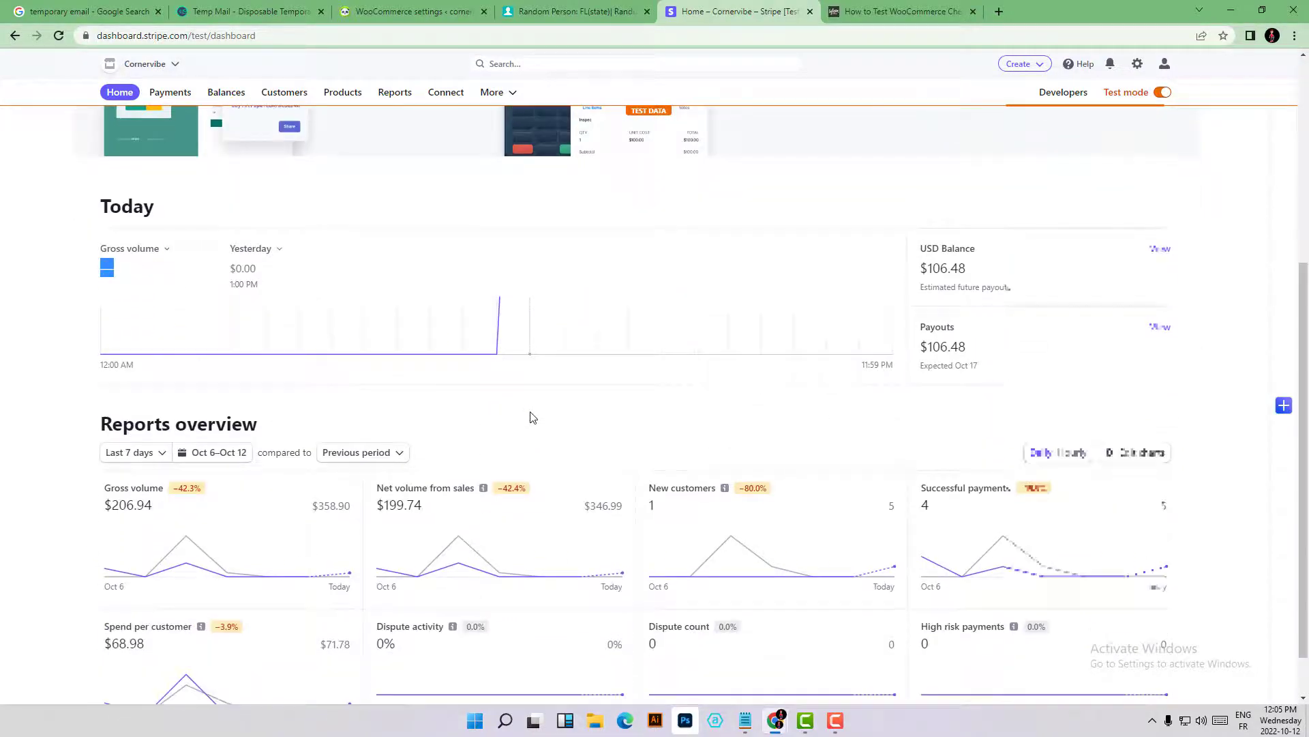
{"action": "scroll", "coordinate": [341, 416], "scroll_direction": "up", "scroll_amount": 1}
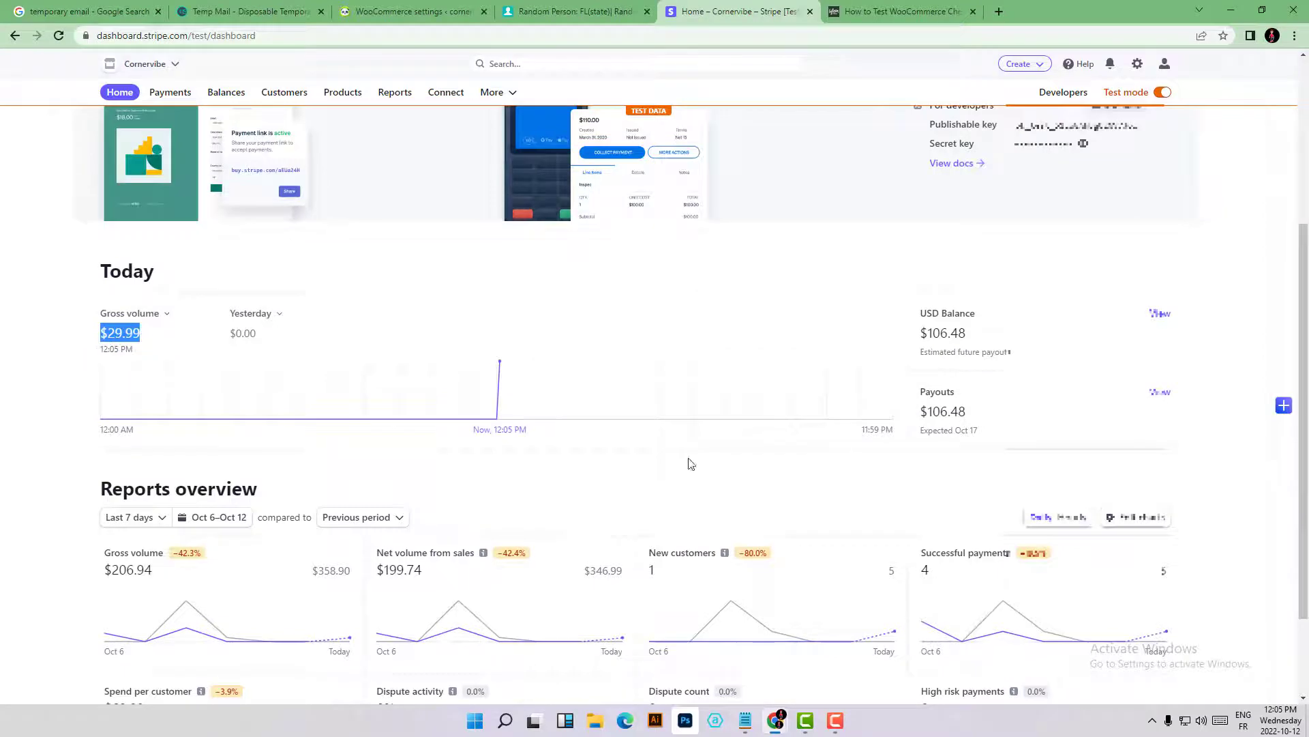
{"action": "scroll", "coordinate": [744, 480], "scroll_direction": "down", "scroll_amount": 1}
{"action": "scroll", "coordinate": [743, 477], "scroll_direction": "up", "scroll_amount": 5}
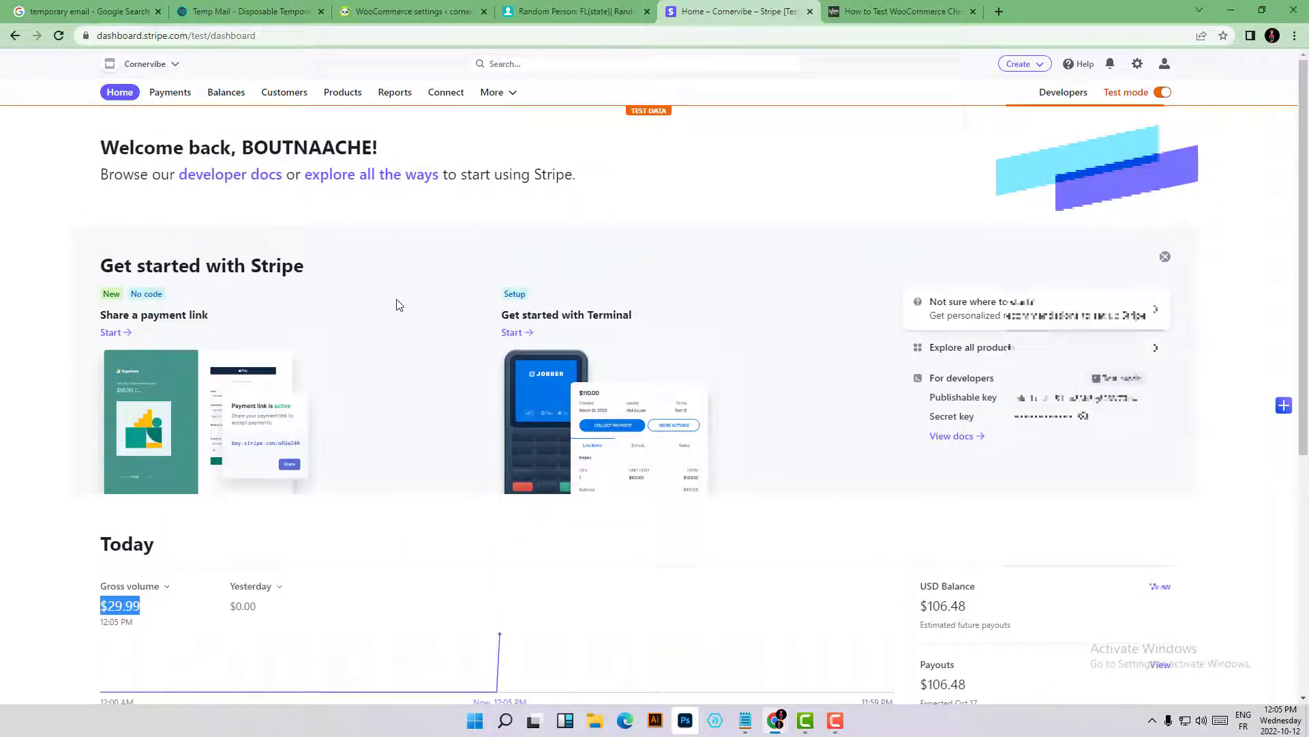
{"action": "left_click", "coordinate": [167, 92]}
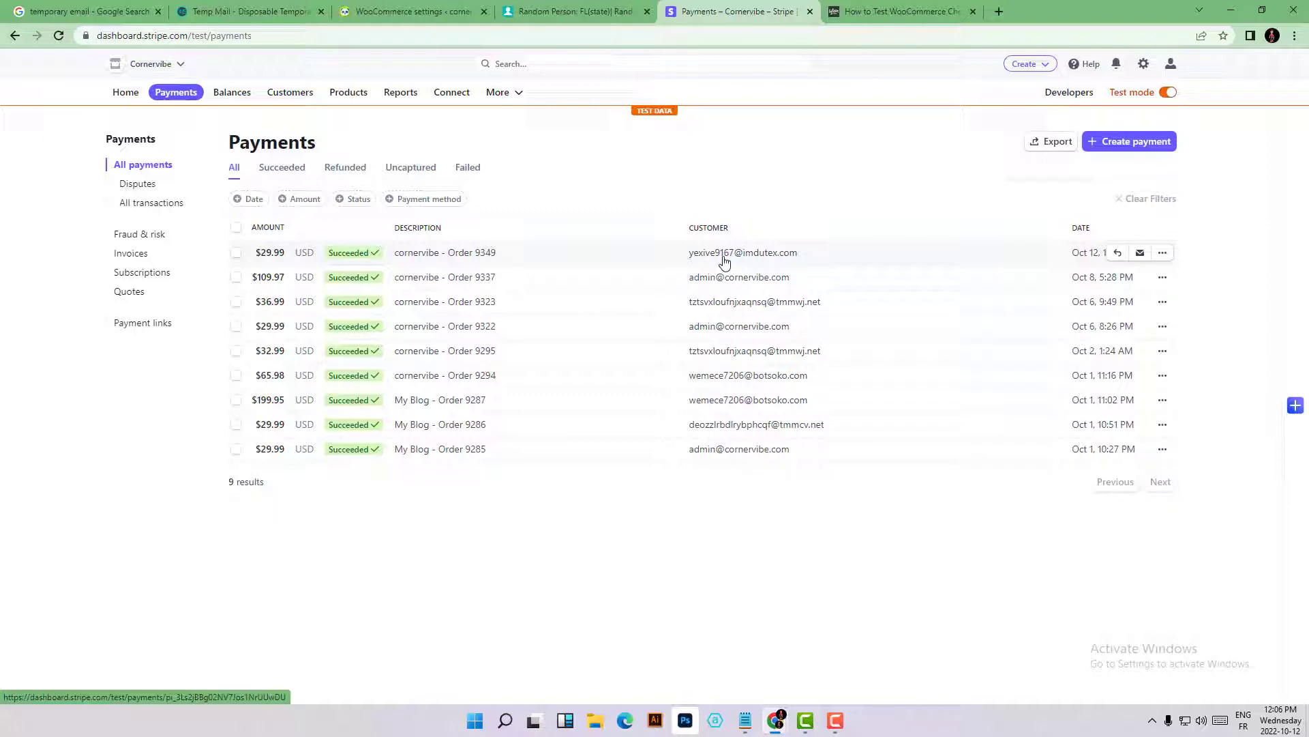
Step: Open the customer behind the newest $29.99 payment and highlight their name and account details
{"action": "left_click", "coordinate": [1163, 252]}
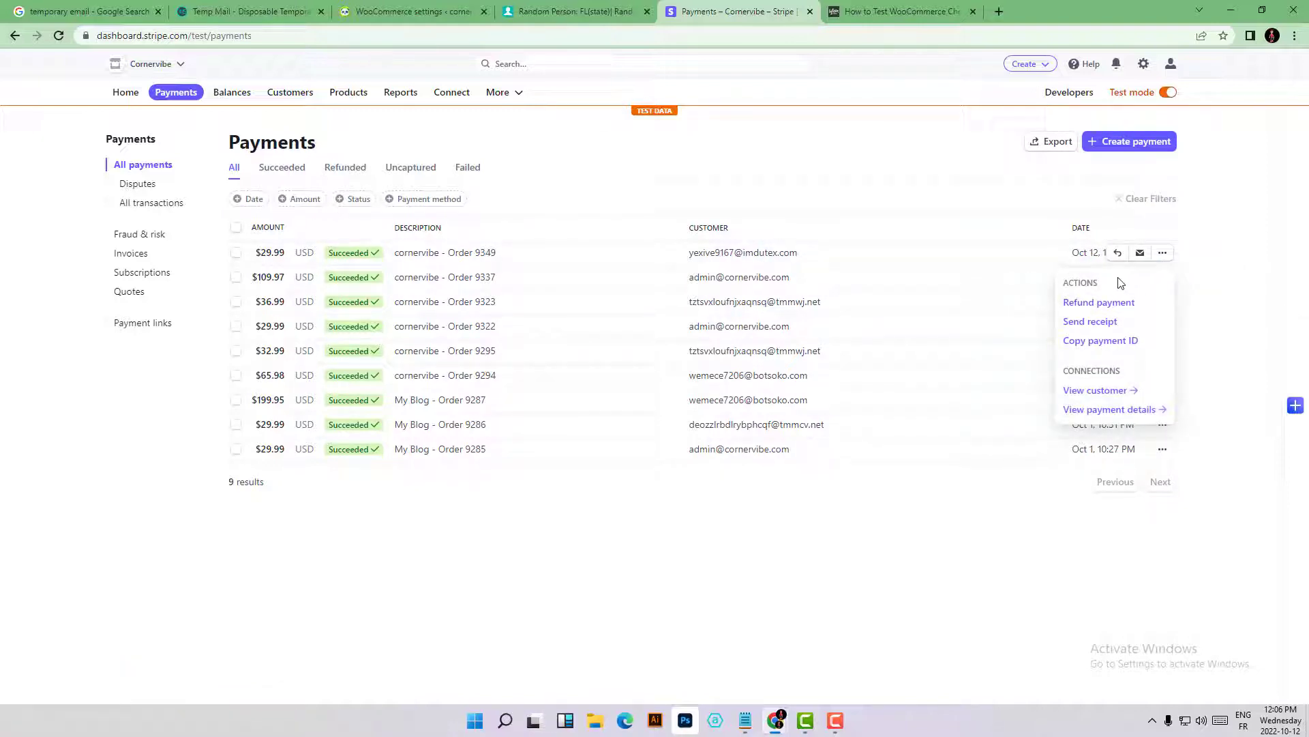
{"action": "left_click", "coordinate": [1106, 392]}
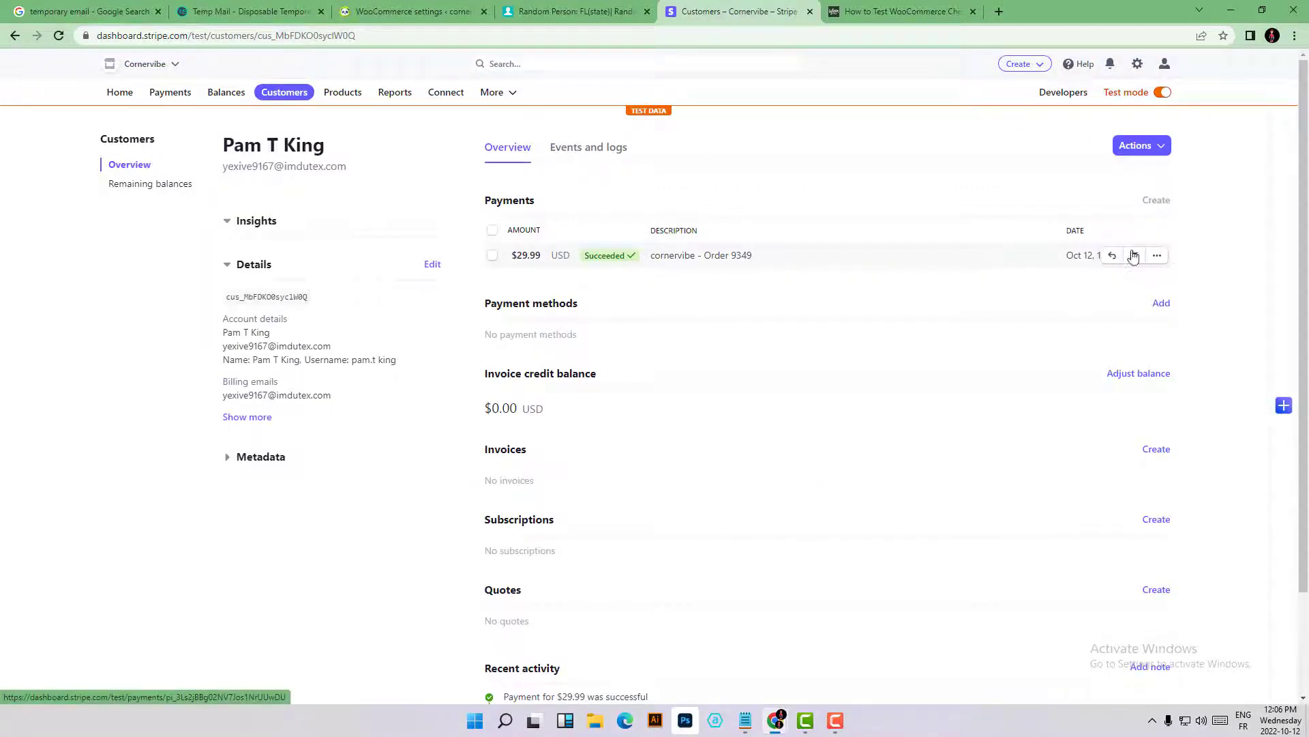
{"action": "left_click_drag", "start_coordinate": [232, 330], "coordinate": [407, 332]}
{"action": "left_click_drag", "start_coordinate": [476, 356], "coordinate": [320, 374]}
{"action": "left_click", "coordinate": [393, 396]}
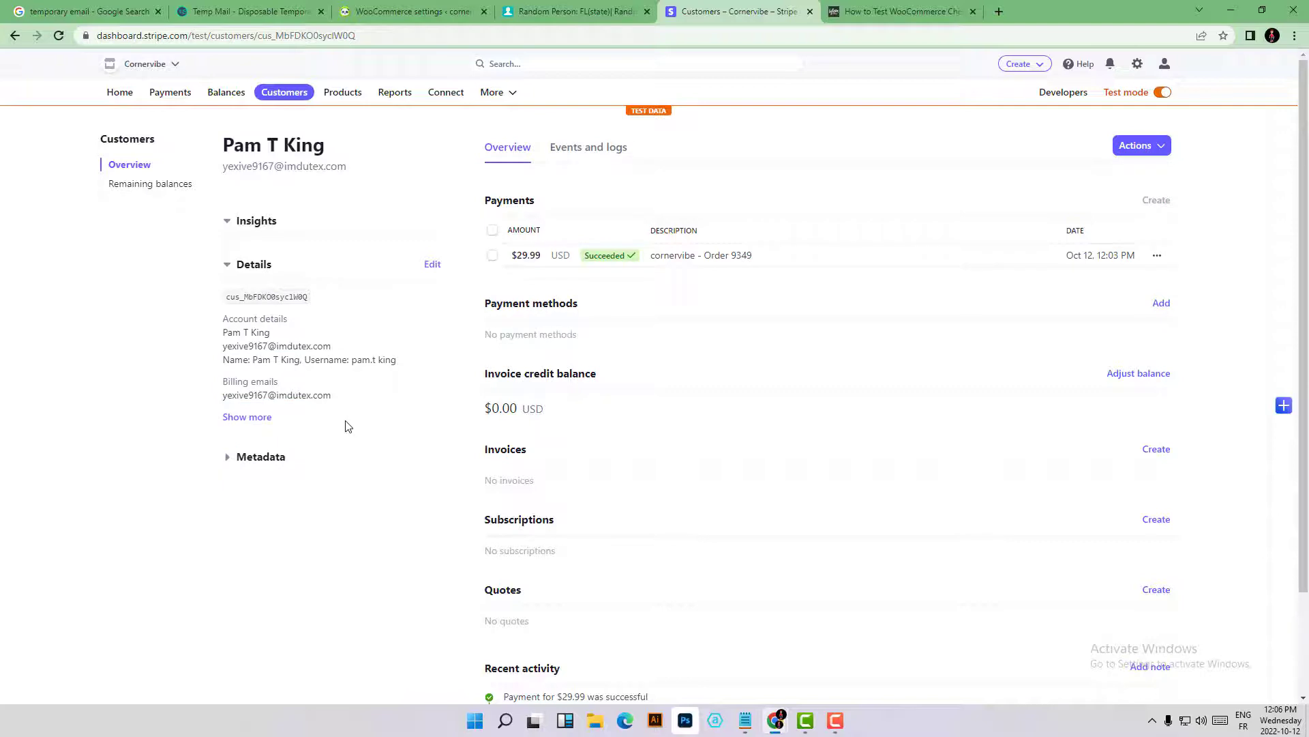
Step: Expand the customer's Details with Show more and review the full account information
{"action": "scroll", "coordinate": [327, 435], "scroll_direction": "down", "scroll_amount": 1}
{"action": "left_click", "coordinate": [263, 417]}
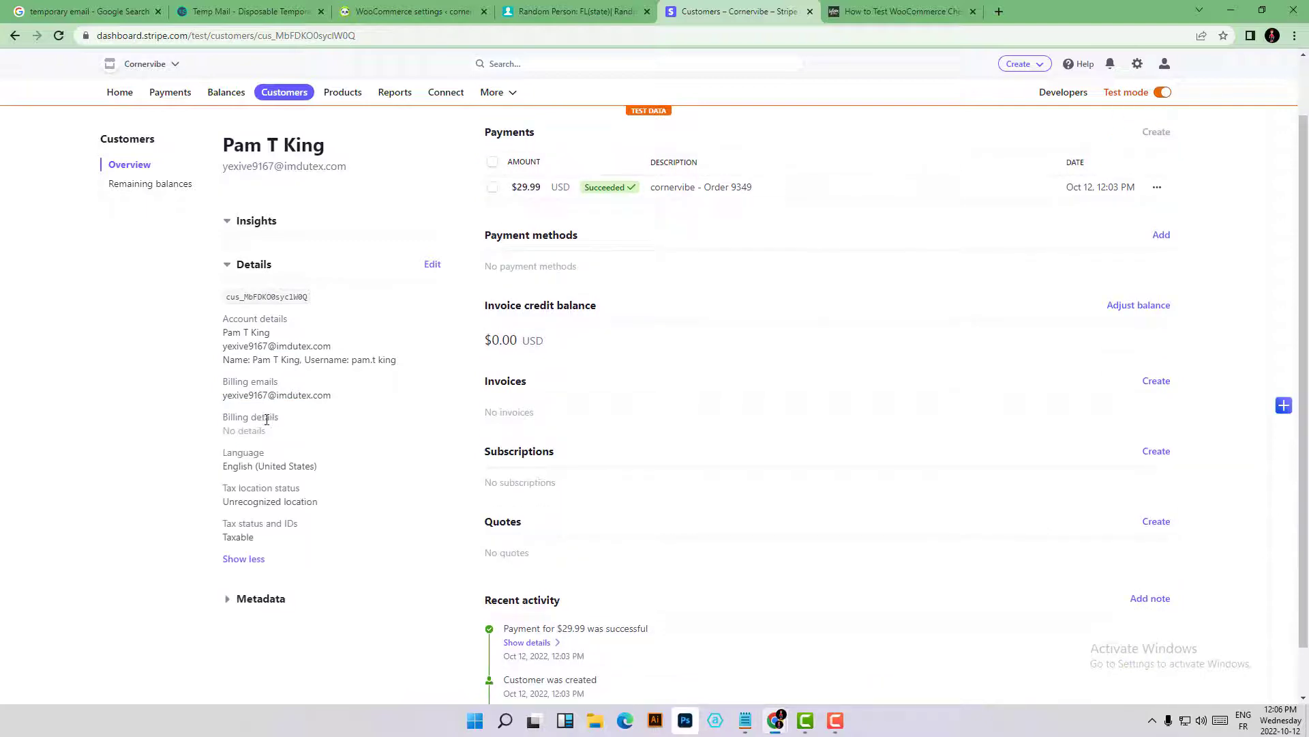
{"action": "left_click_drag", "start_coordinate": [266, 549], "coordinate": [226, 334]}
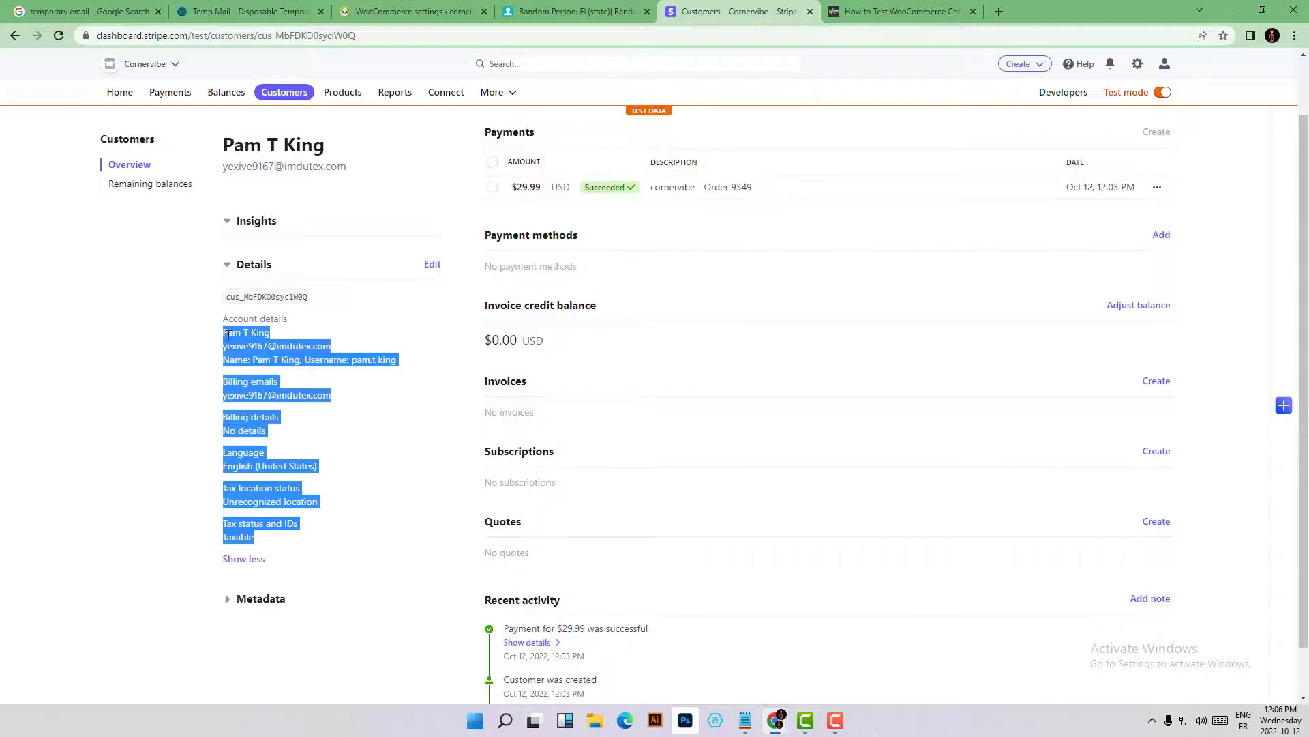
{"action": "scroll", "coordinate": [1071, 354], "scroll_direction": "up", "scroll_amount": 1}
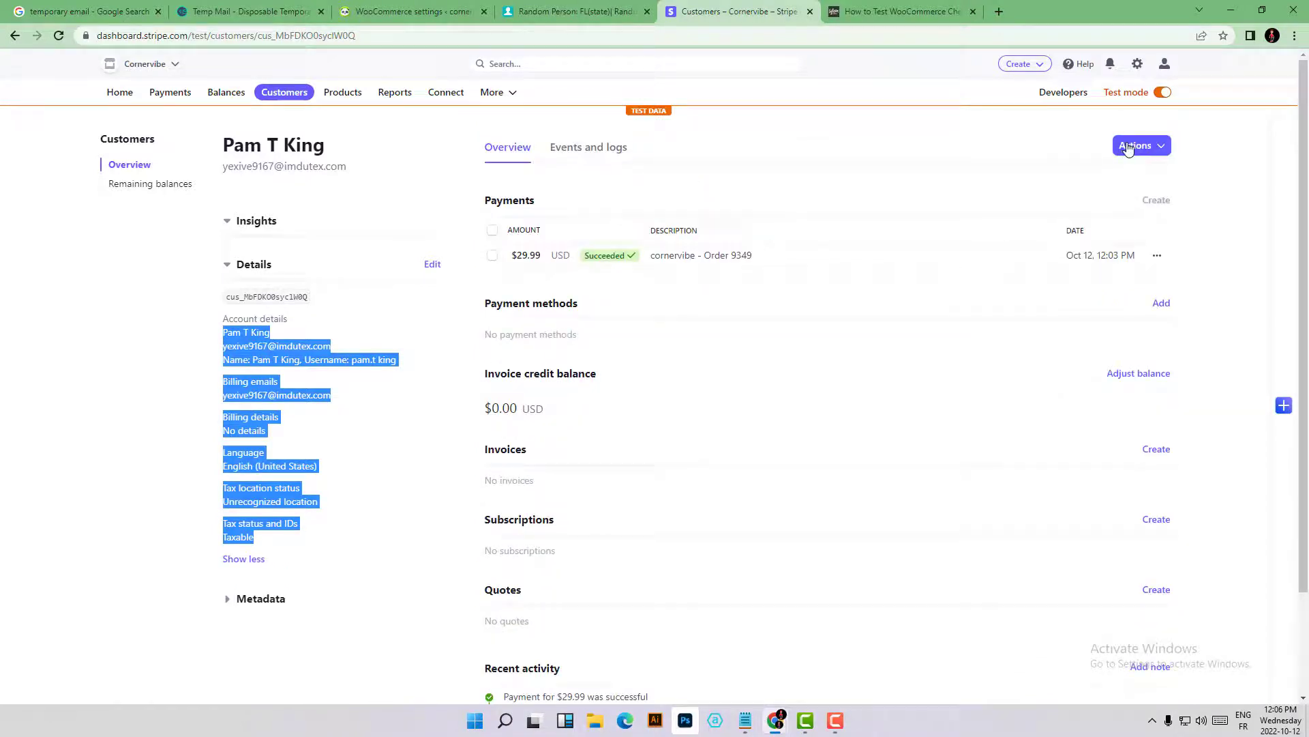
Step: Turn off the Test mode toggle in the Stripe Dashboard to show live data
{"action": "left_click", "coordinate": [1162, 93]}
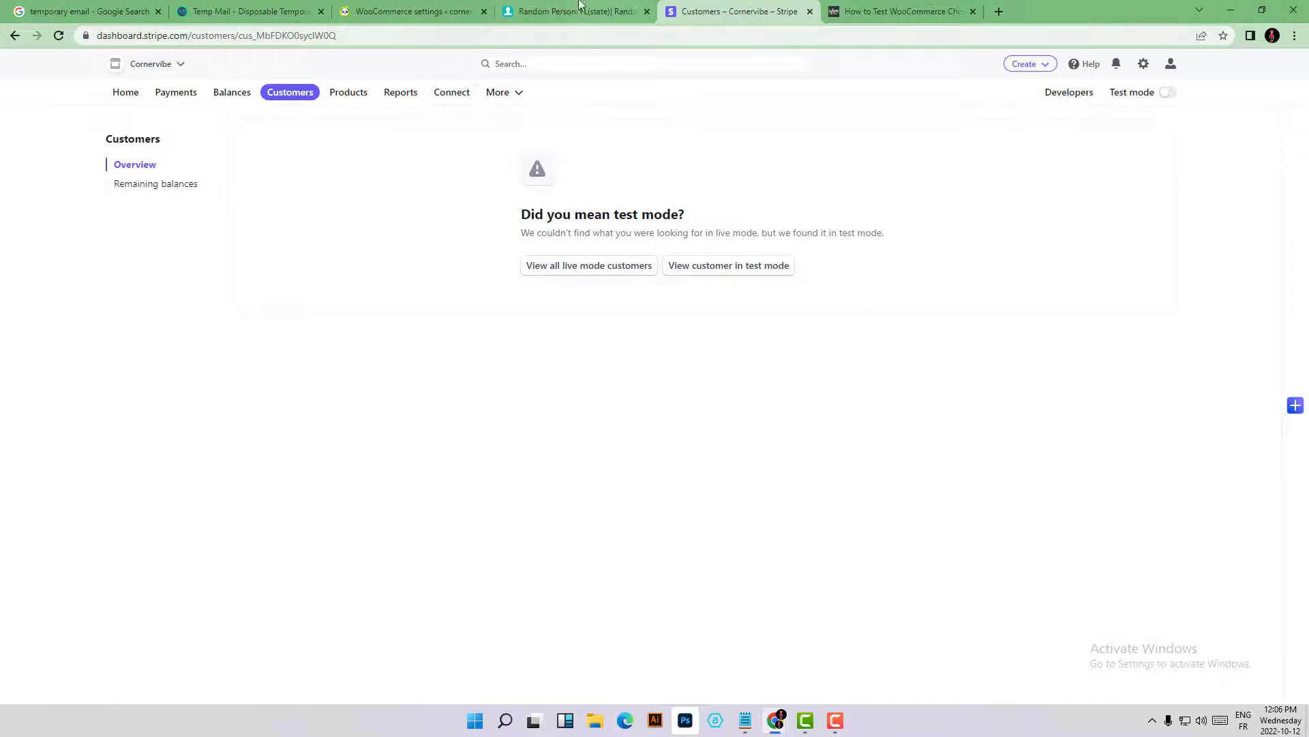
{"action": "left_click", "coordinate": [228, 12]}
Step: Uncheck Enable test mode in WooCommerce Stripe settings, save changes, and return to the Temp Mail tab
{"action": "left_click", "coordinate": [413, 12]}
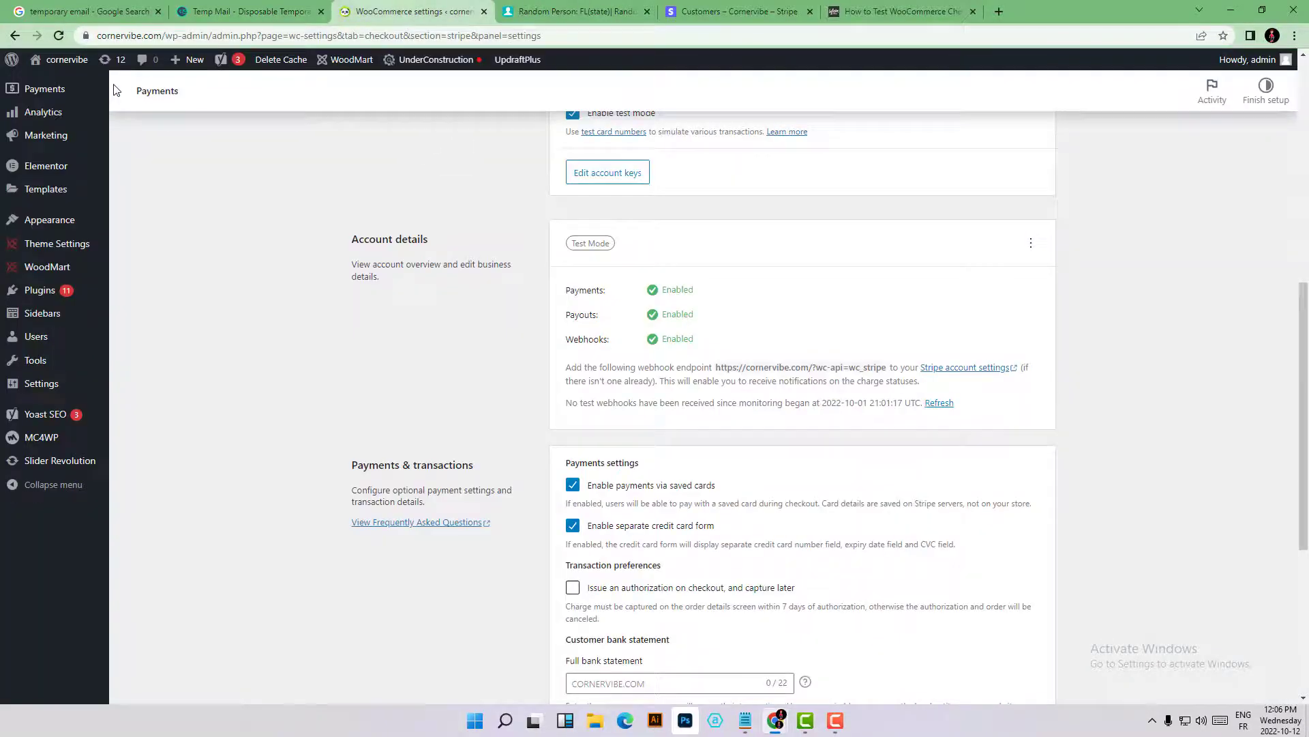
{"action": "scroll", "coordinate": [38, 303], "scroll_direction": "up", "scroll_amount": 2}
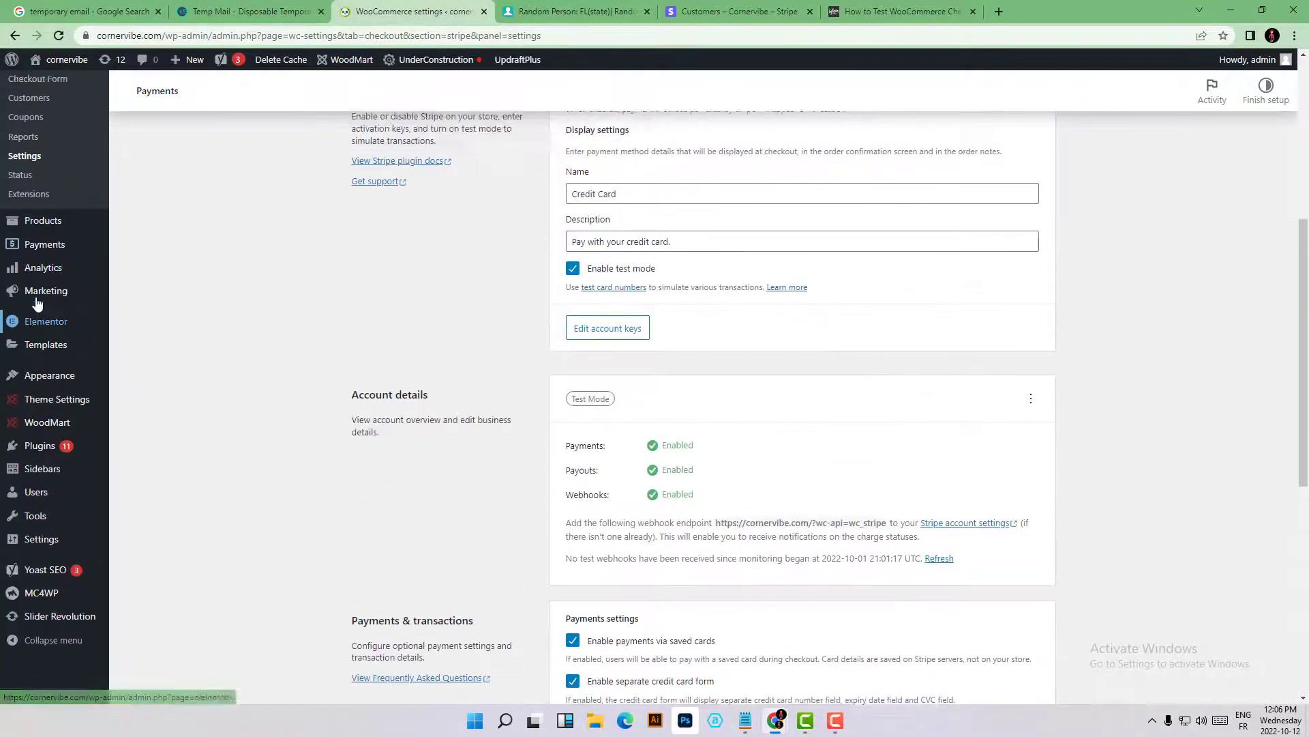
{"action": "scroll", "coordinate": [37, 304], "scroll_direction": "up", "scroll_amount": 2}
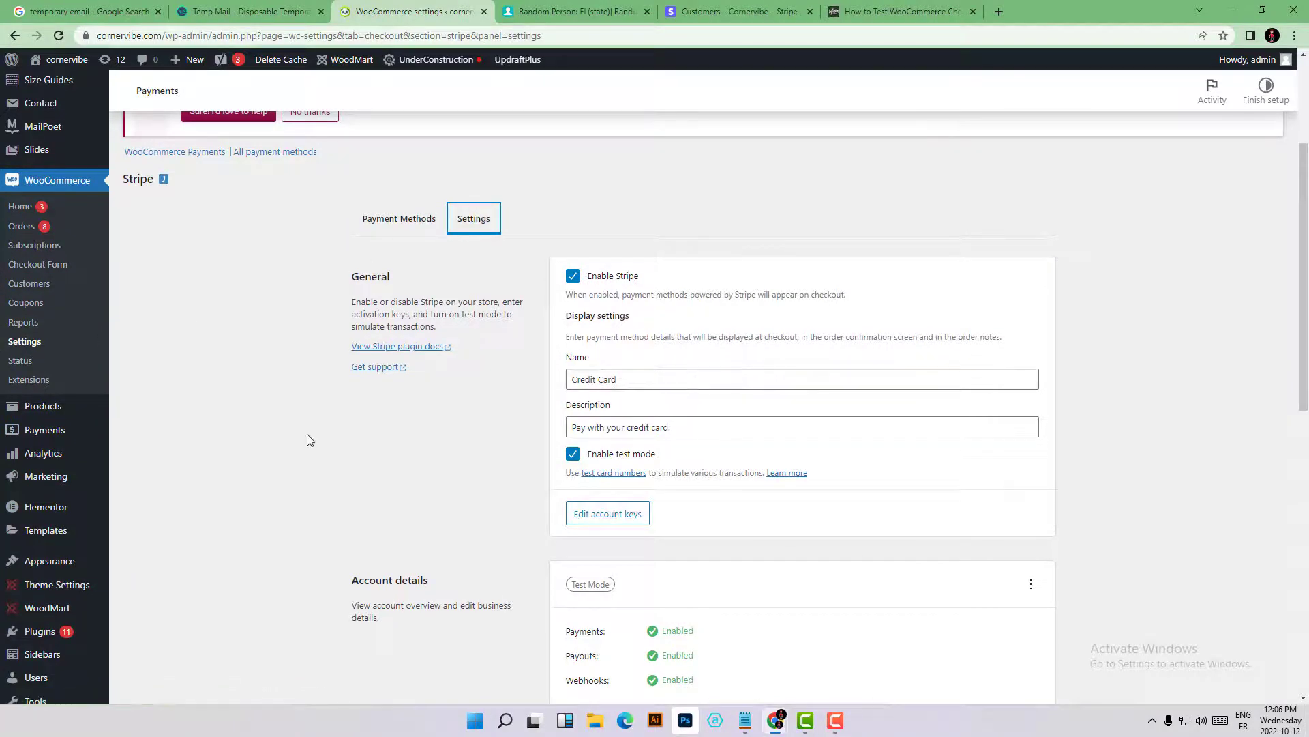
{"action": "scroll", "coordinate": [308, 440], "scroll_direction": "up", "scroll_amount": 3}
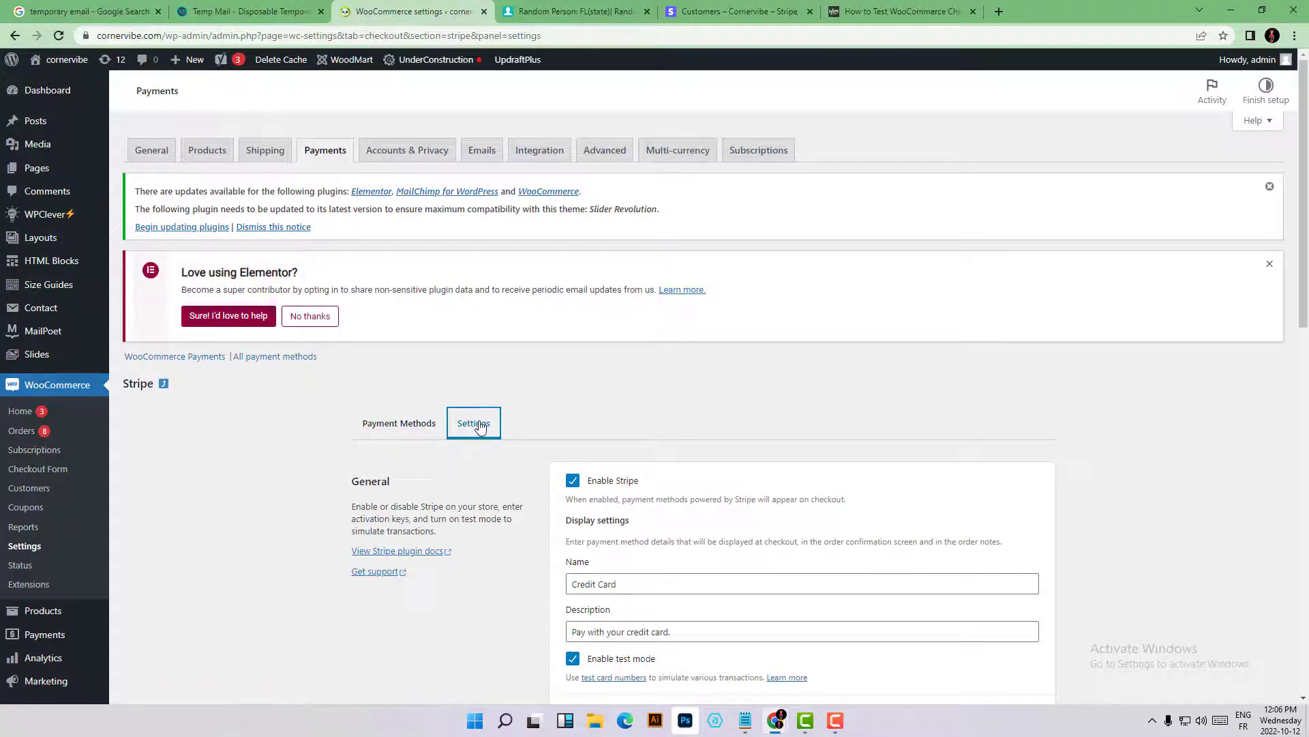
{"action": "scroll", "coordinate": [480, 427], "scroll_direction": "down", "scroll_amount": 4}
{"action": "left_click", "coordinate": [572, 386]}
{"action": "scroll", "coordinate": [678, 483], "scroll_direction": "down", "scroll_amount": 10}
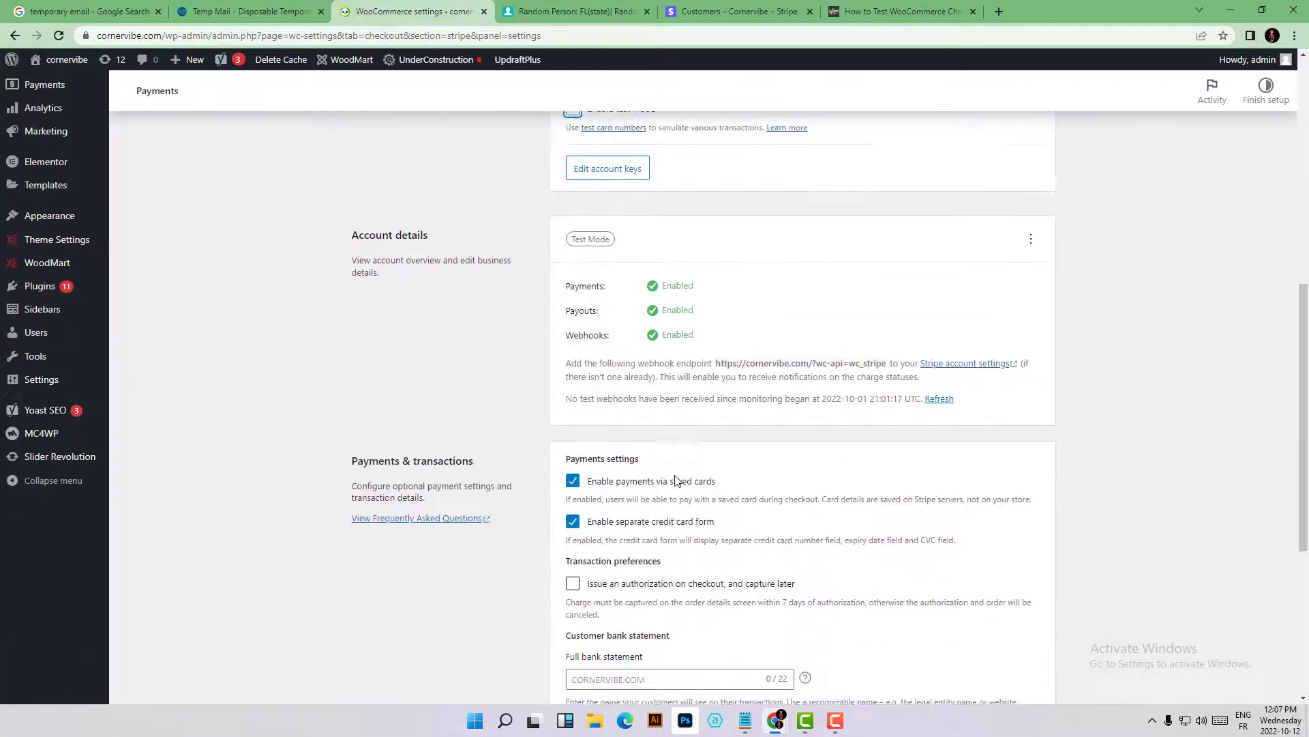
{"action": "left_click", "coordinate": [1016, 611]}
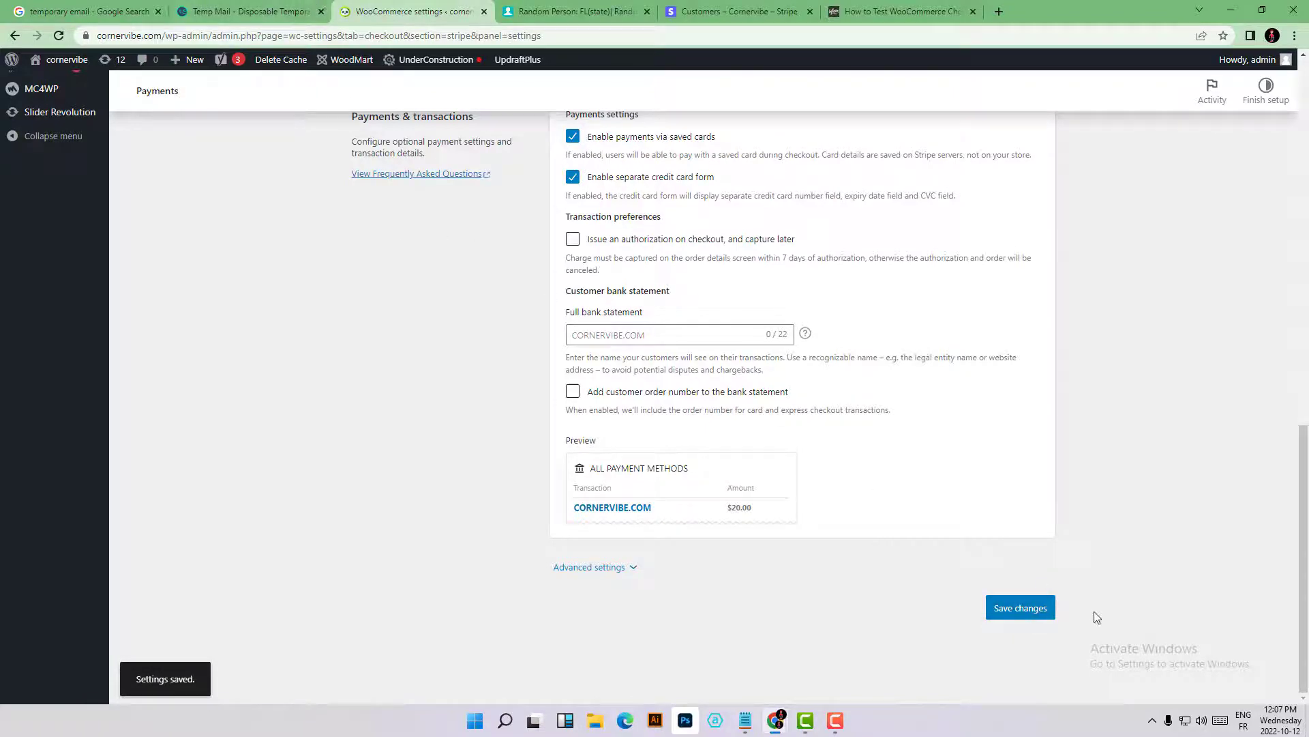
{"action": "left_click", "coordinate": [255, 6]}
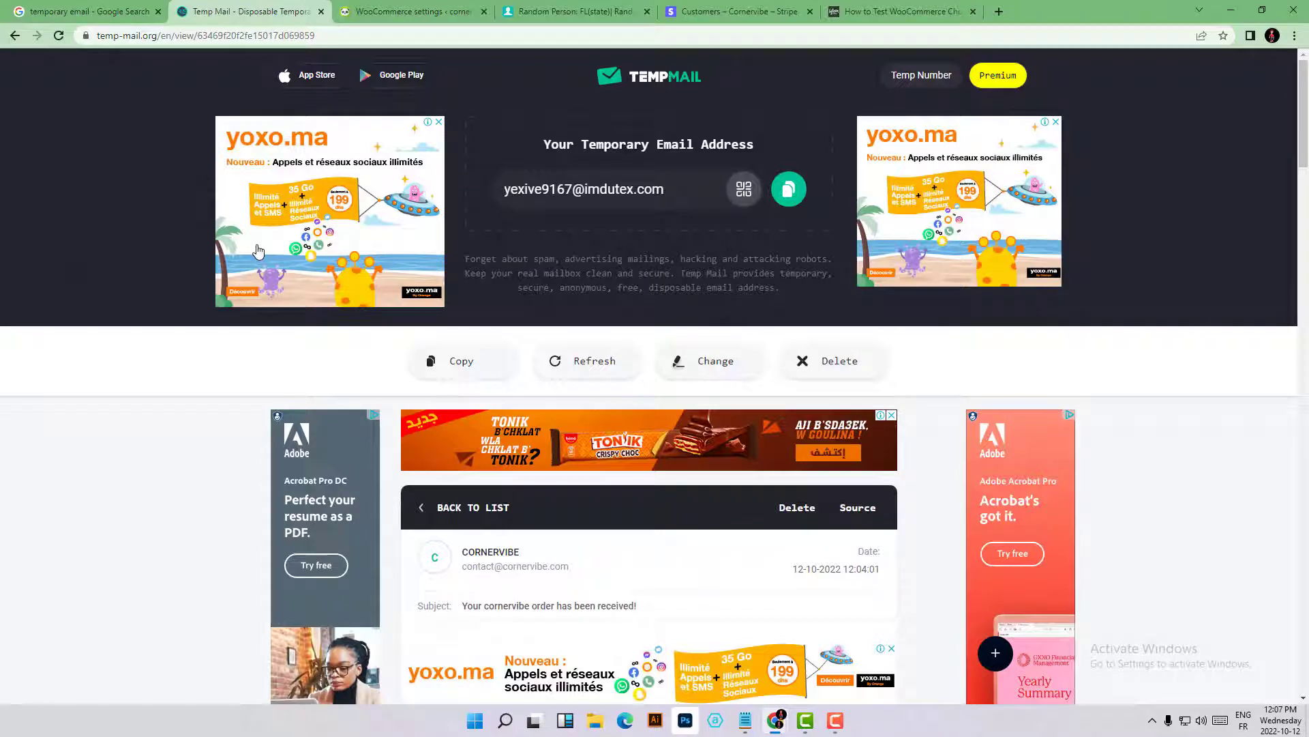